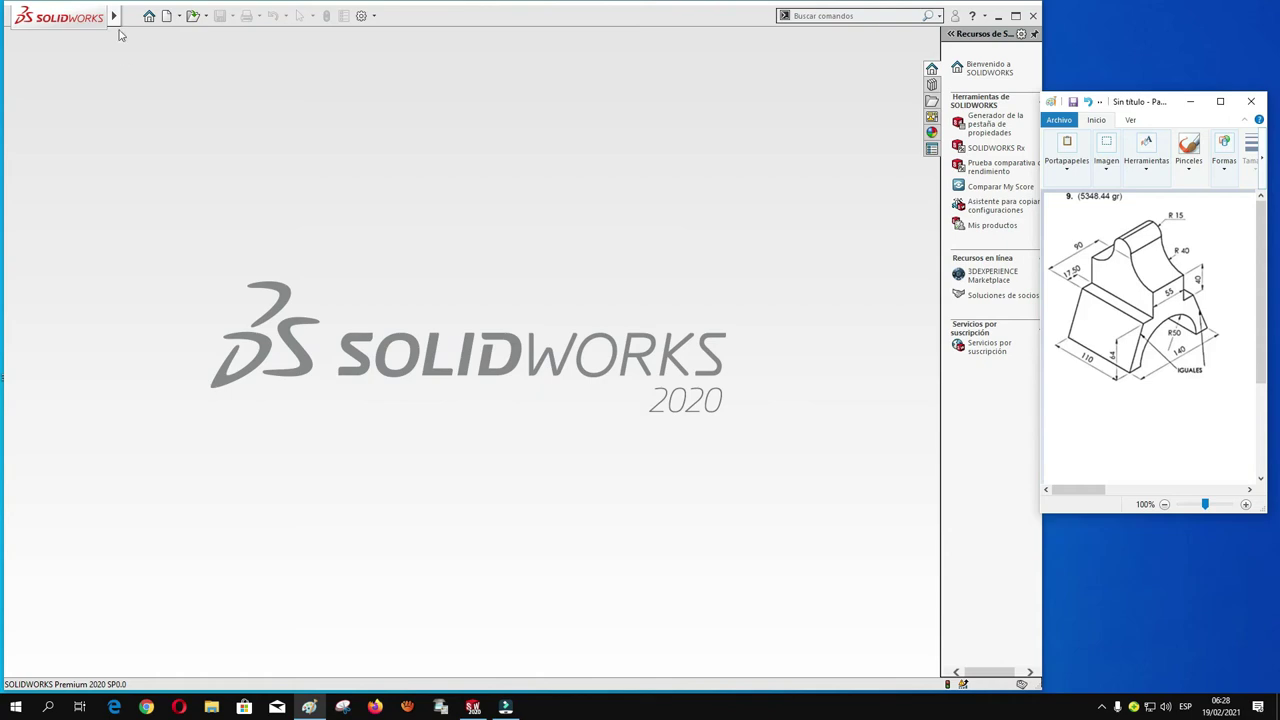
Step: Create a new blank part document, Pieza2, from Archivo > Nuevo > Pieza
click(115, 20)
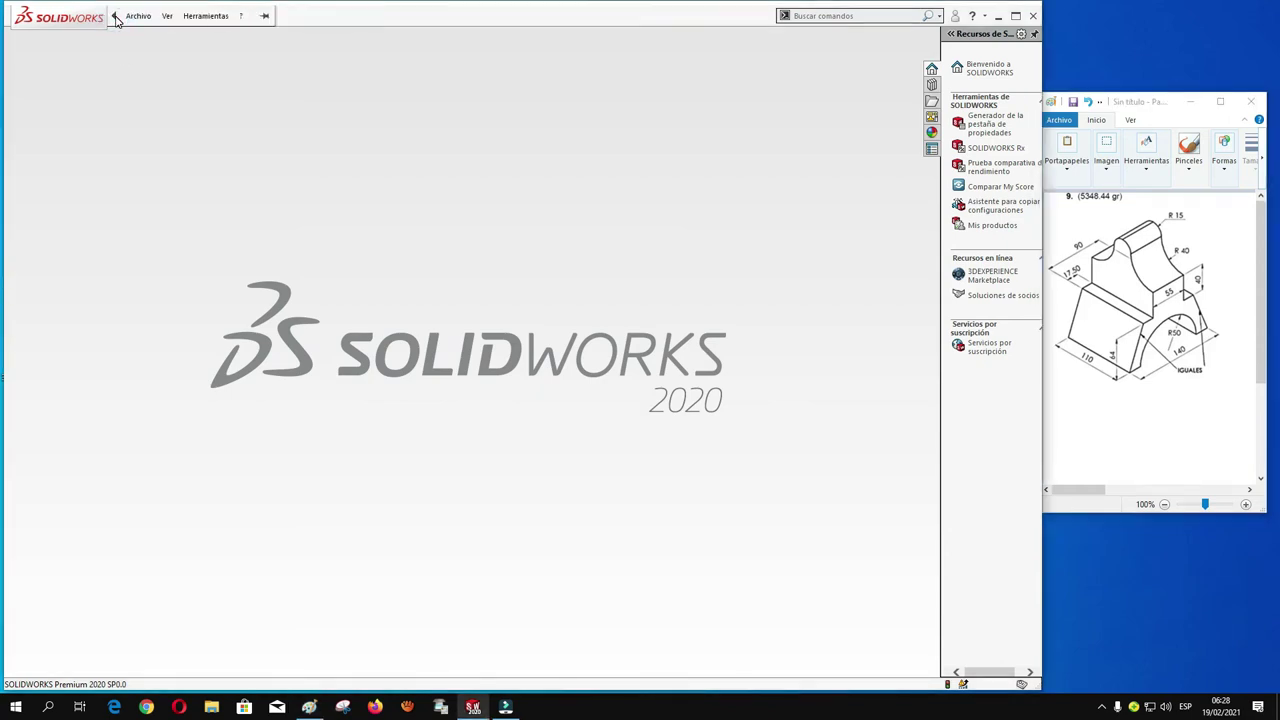
click(136, 16)
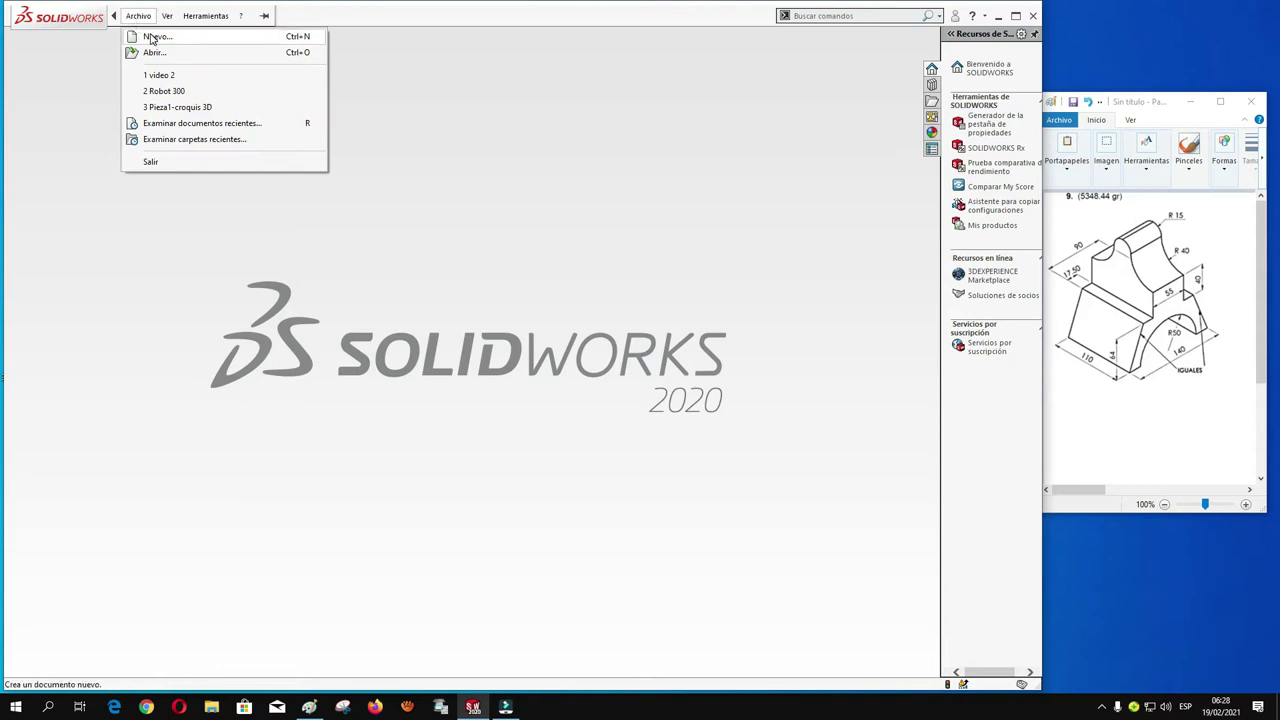
click(150, 36)
click(327, 352)
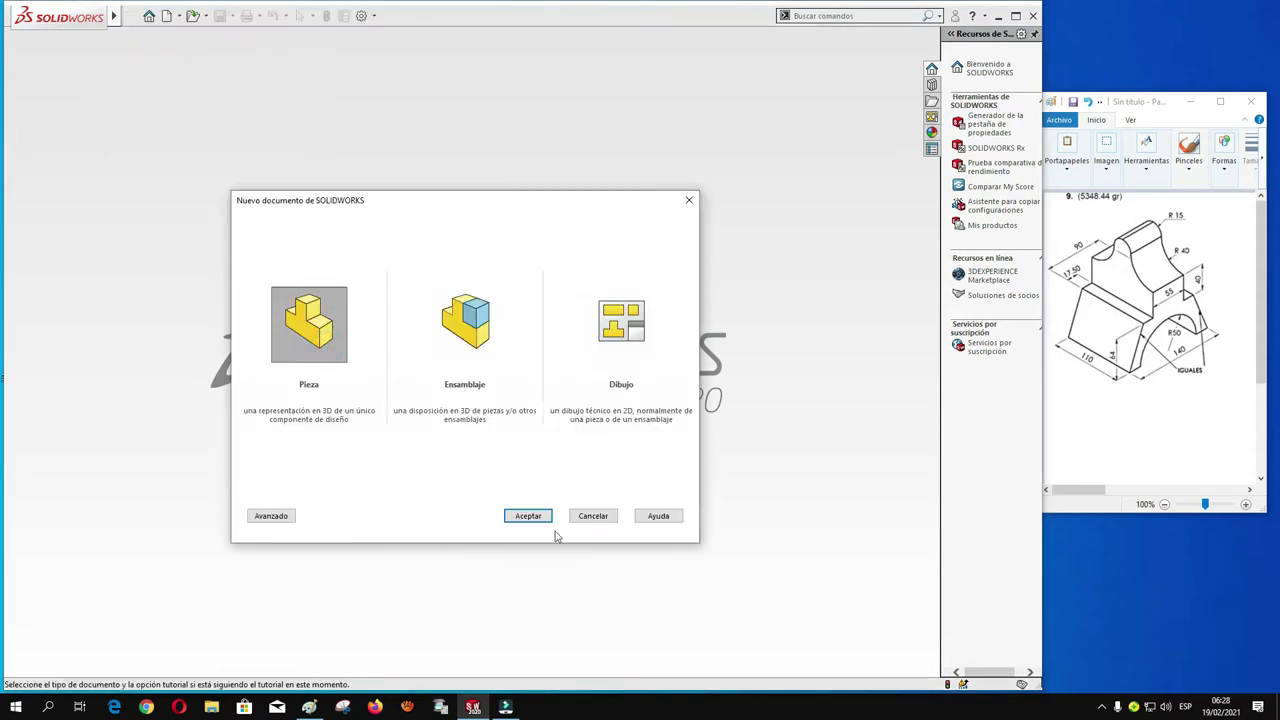
click(530, 516)
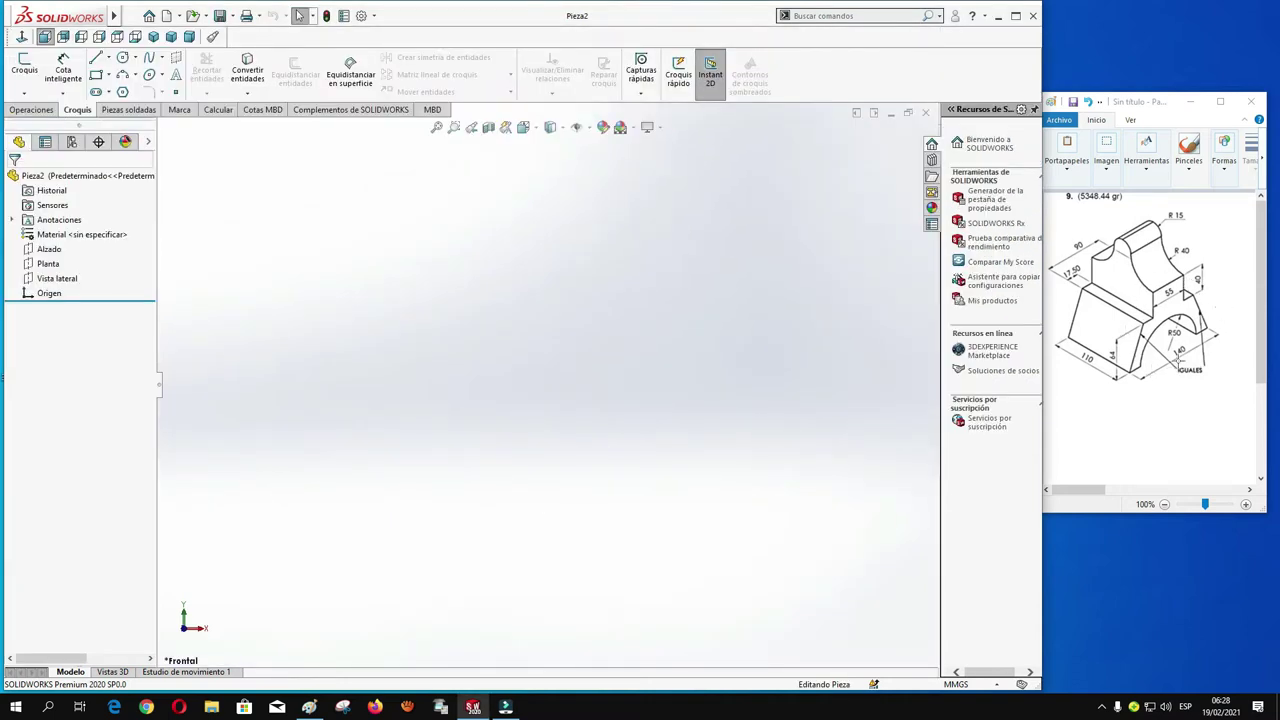
Step: Start a sketch on Vista lateral and draw a three-point half-circle arc spanning the origin
click(55, 279)
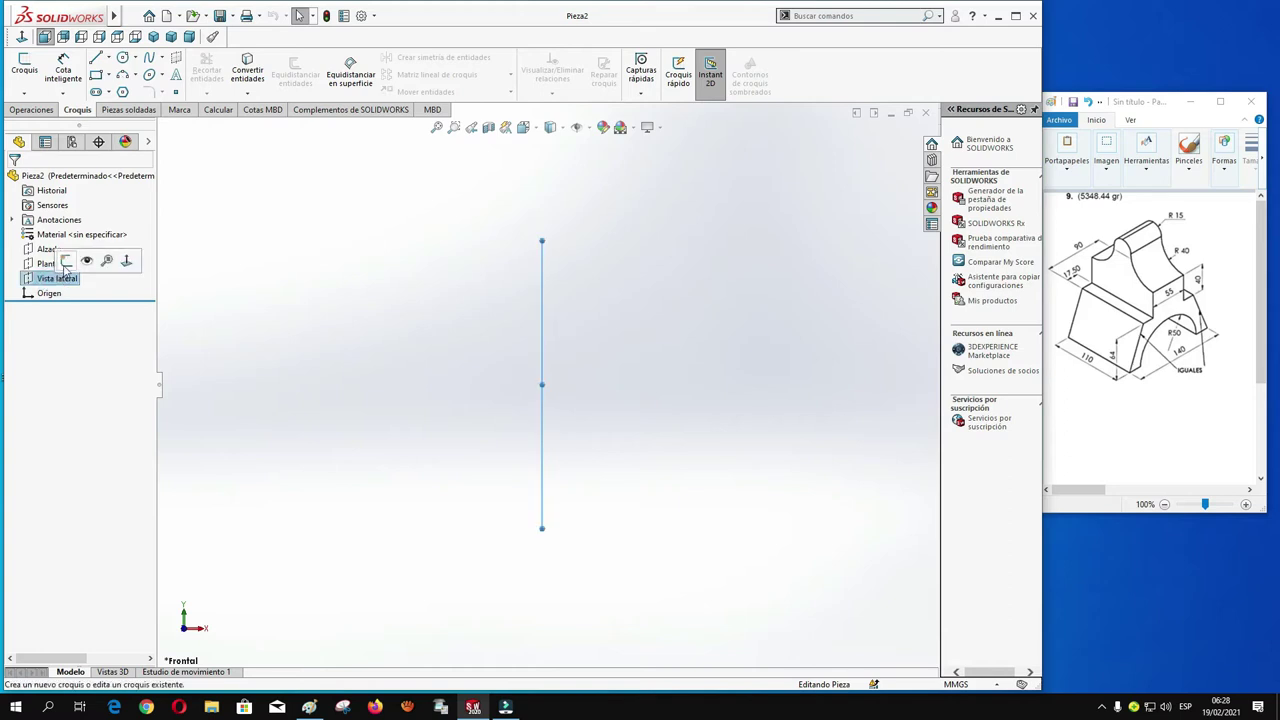
click(66, 262)
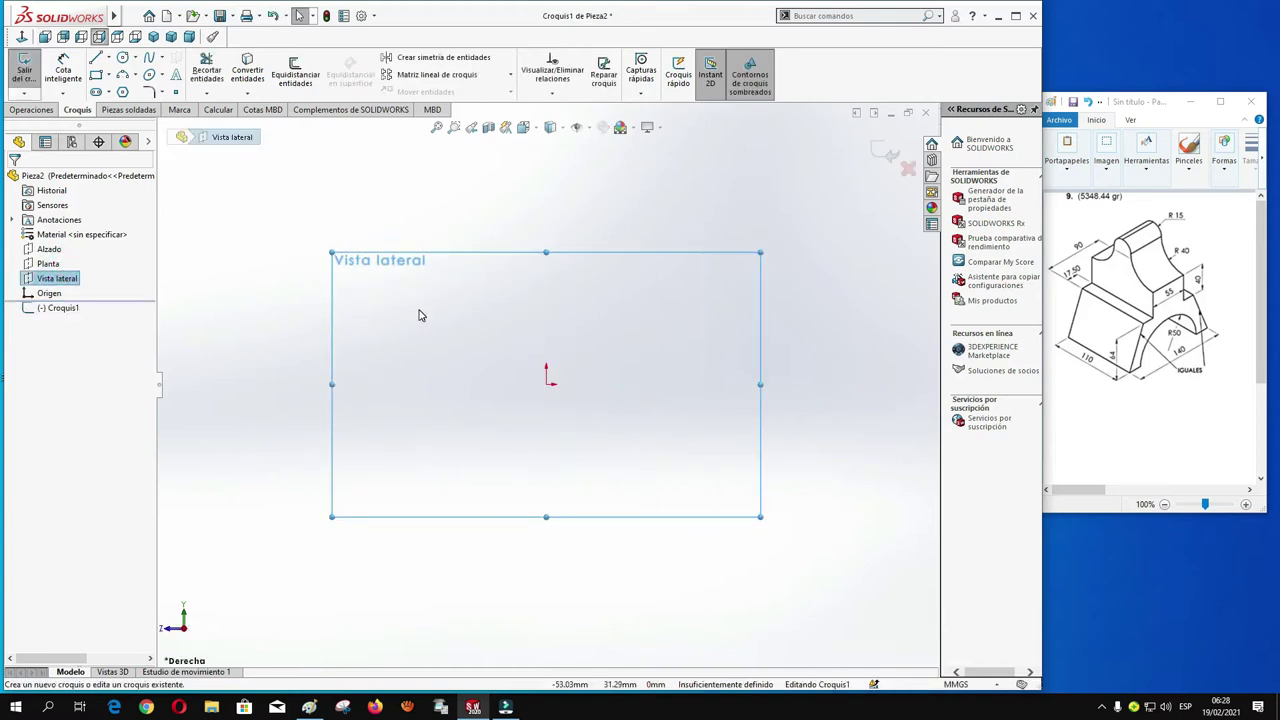
click(122, 75)
click(452, 384)
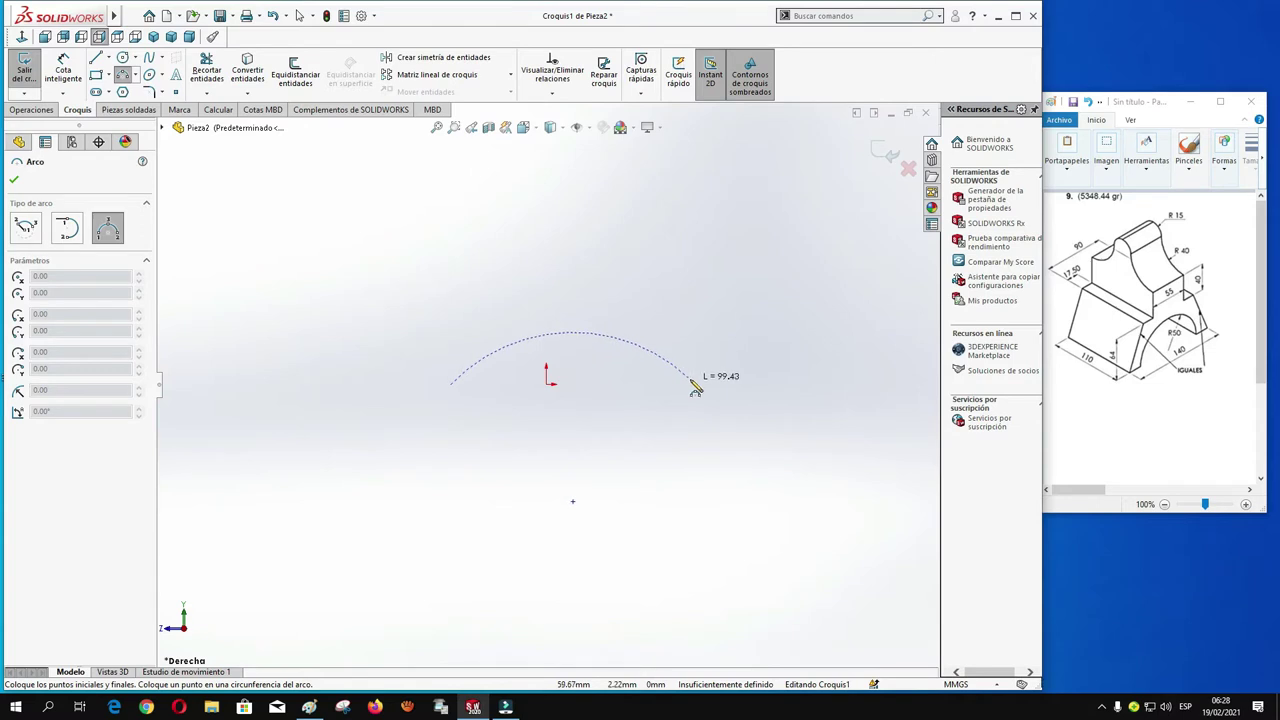
click(690, 384)
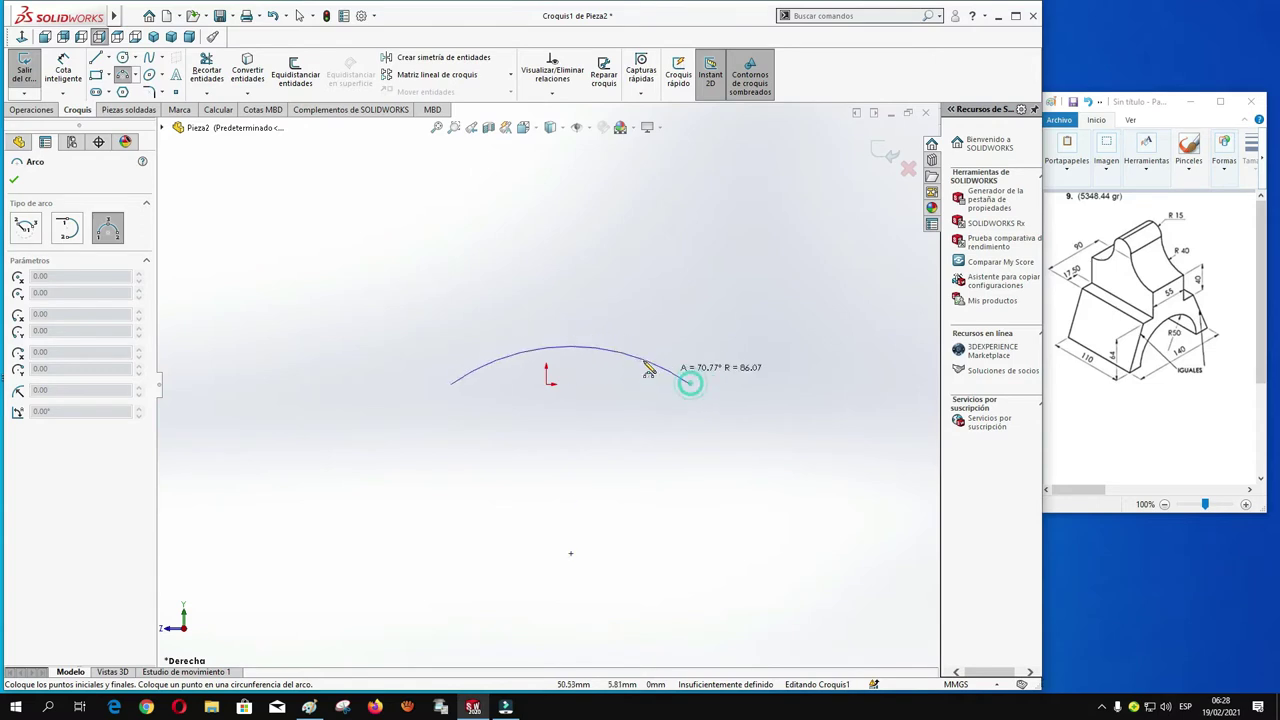
click(574, 279)
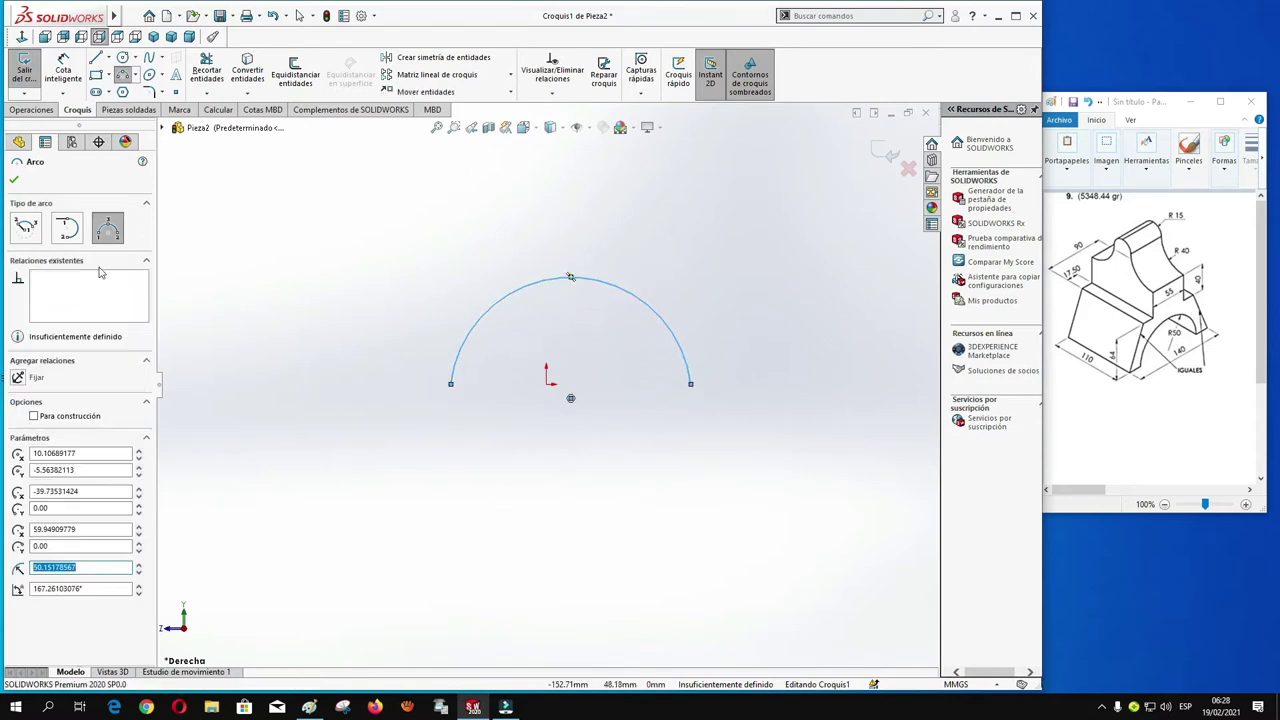
click(12, 178)
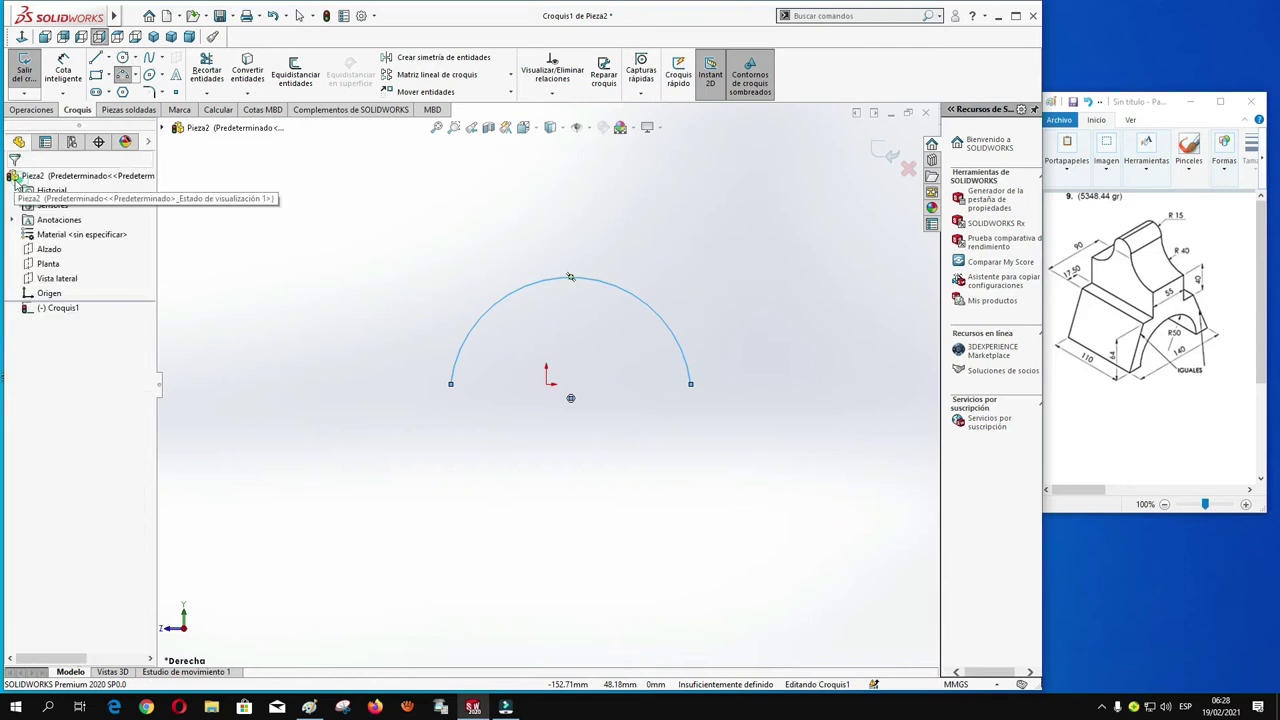
Step: Add a Horizontal relation between the arc's two endpoints and its centre point
click(722, 403)
click(691, 386)
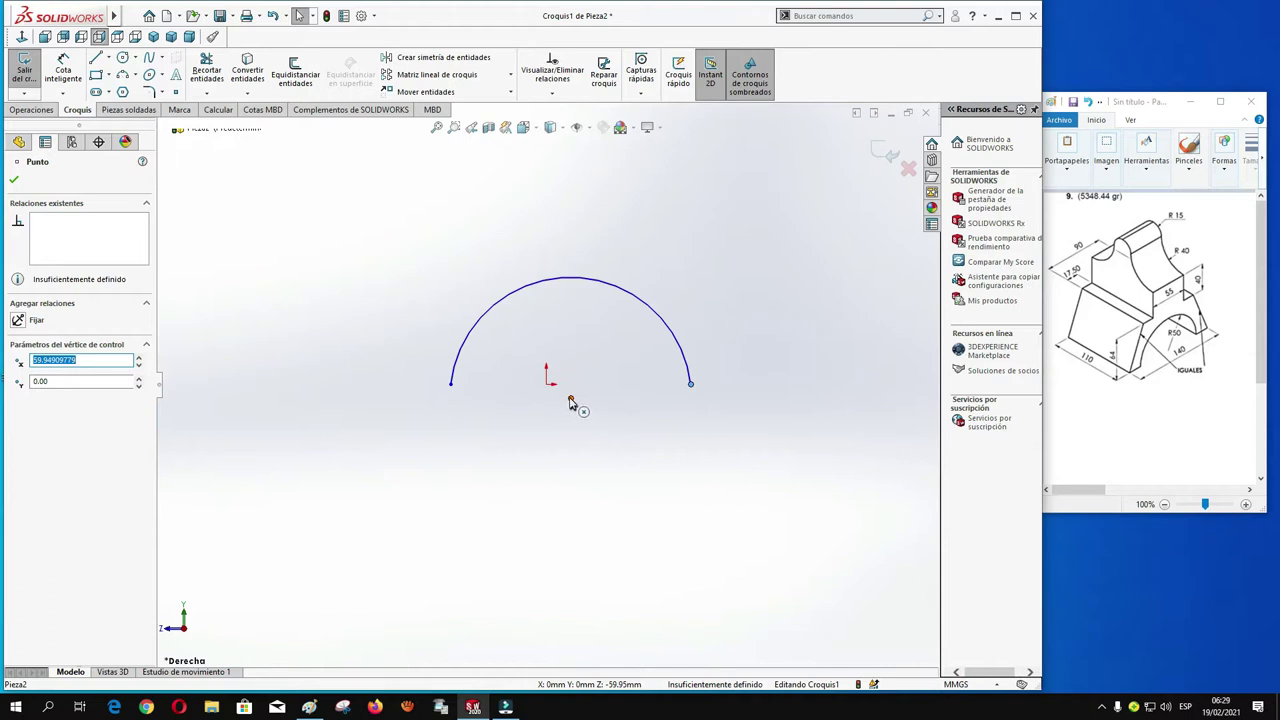
ctrl+click(451, 385)
ctrl+click(451, 386)
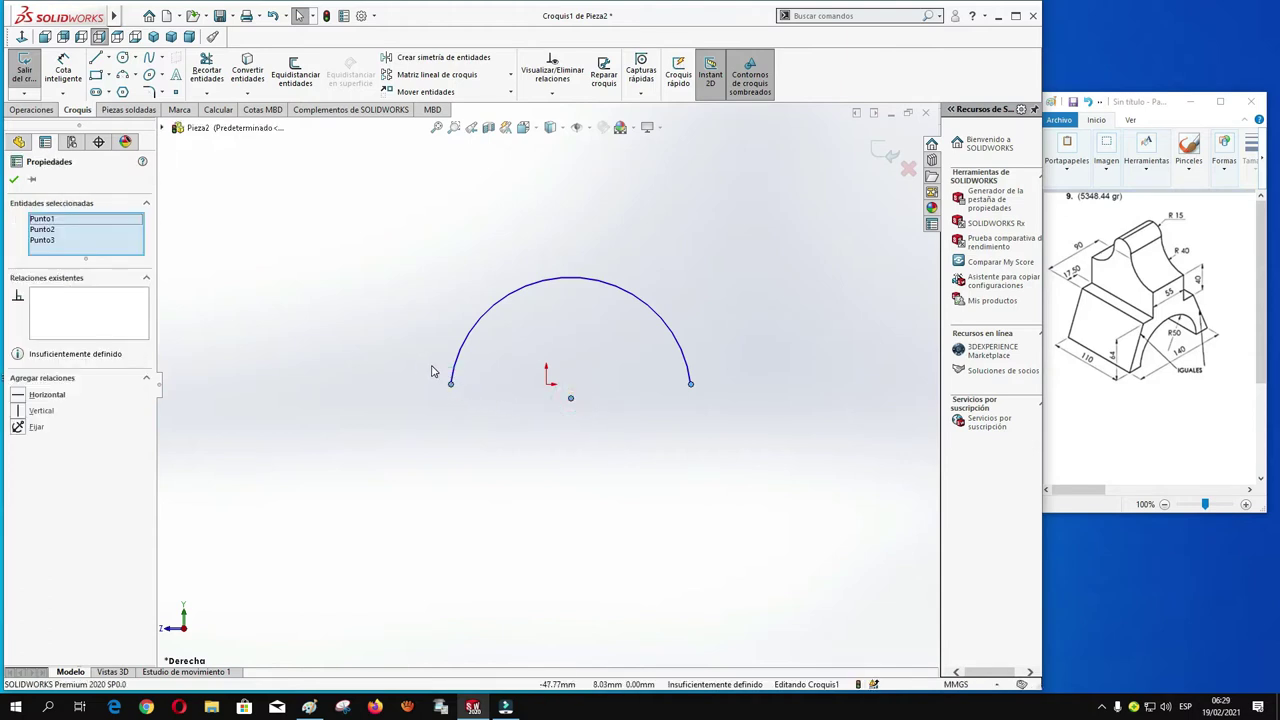
click(491, 331)
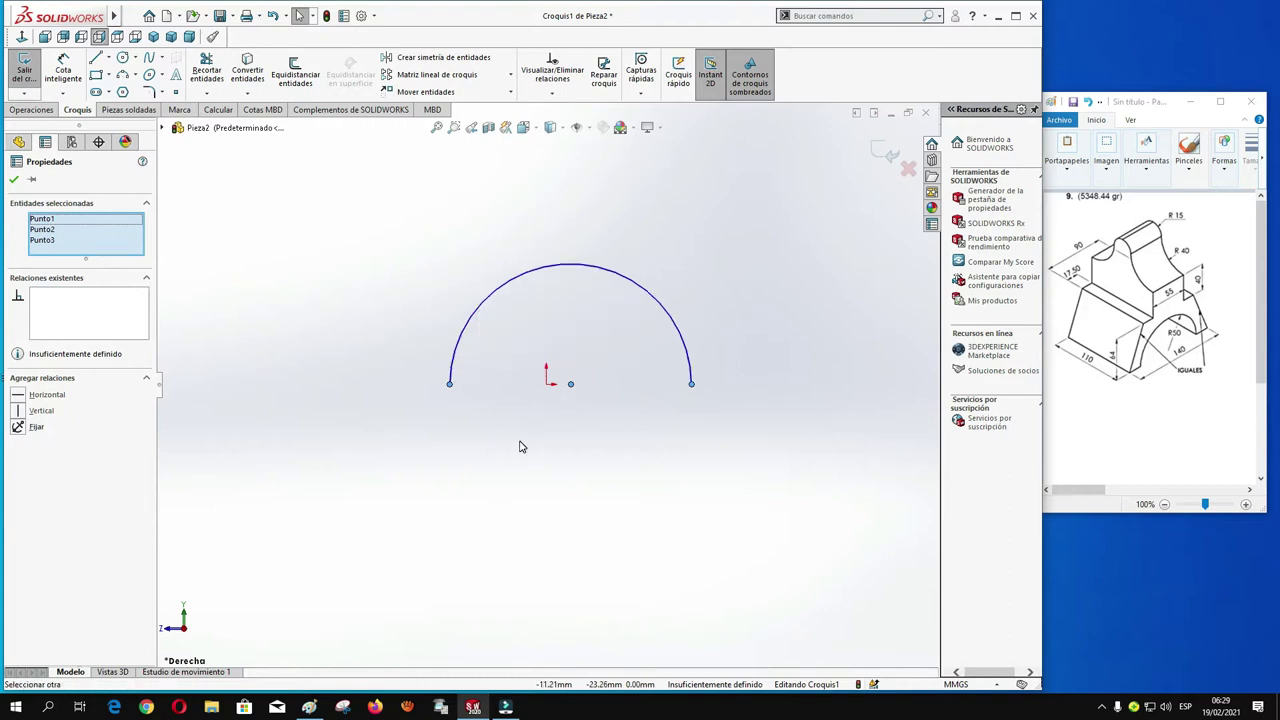
click(13, 181)
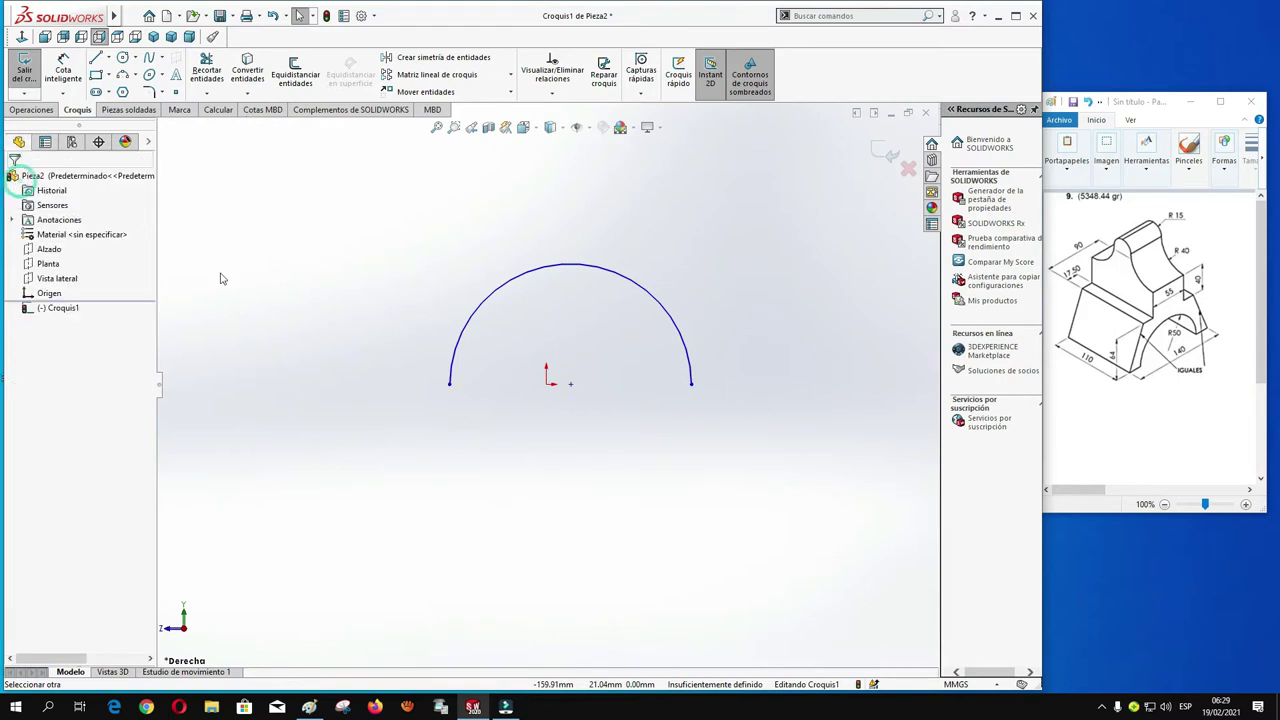
Step: Make the arc centre coincident with the sketch origin
click(548, 388)
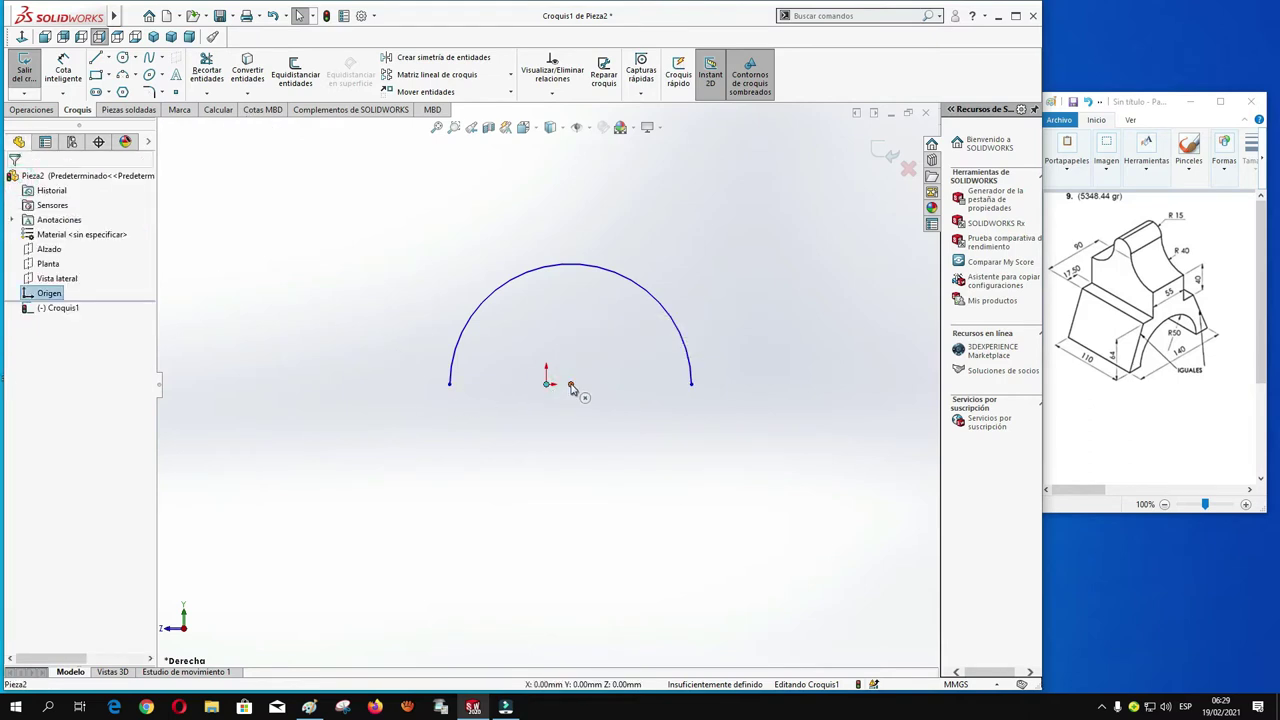
ctrl+click(572, 388)
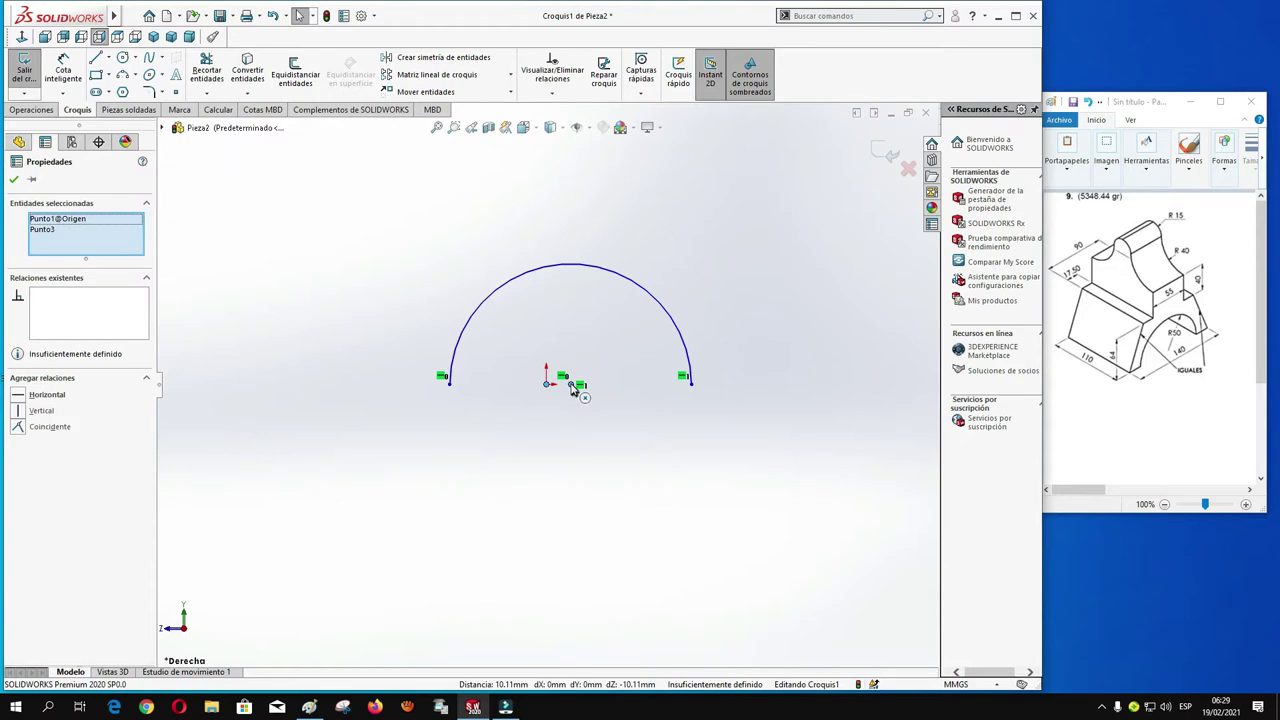
click(651, 327)
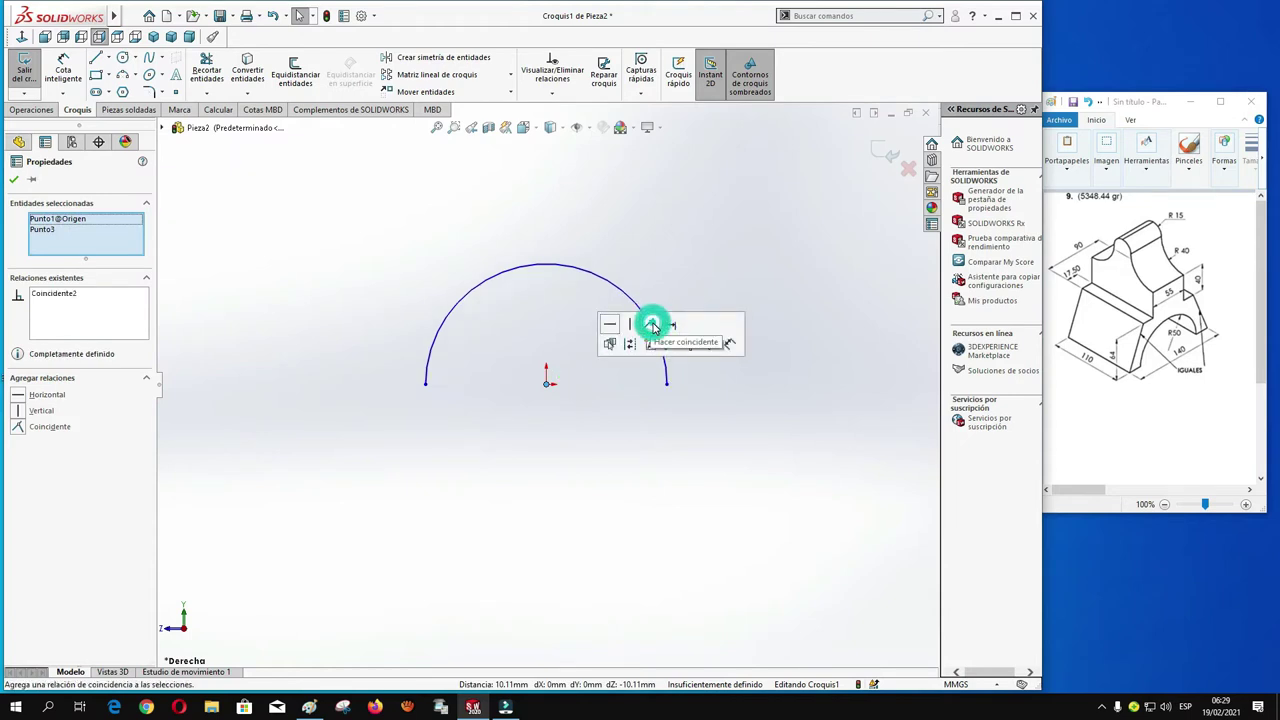
click(12, 178)
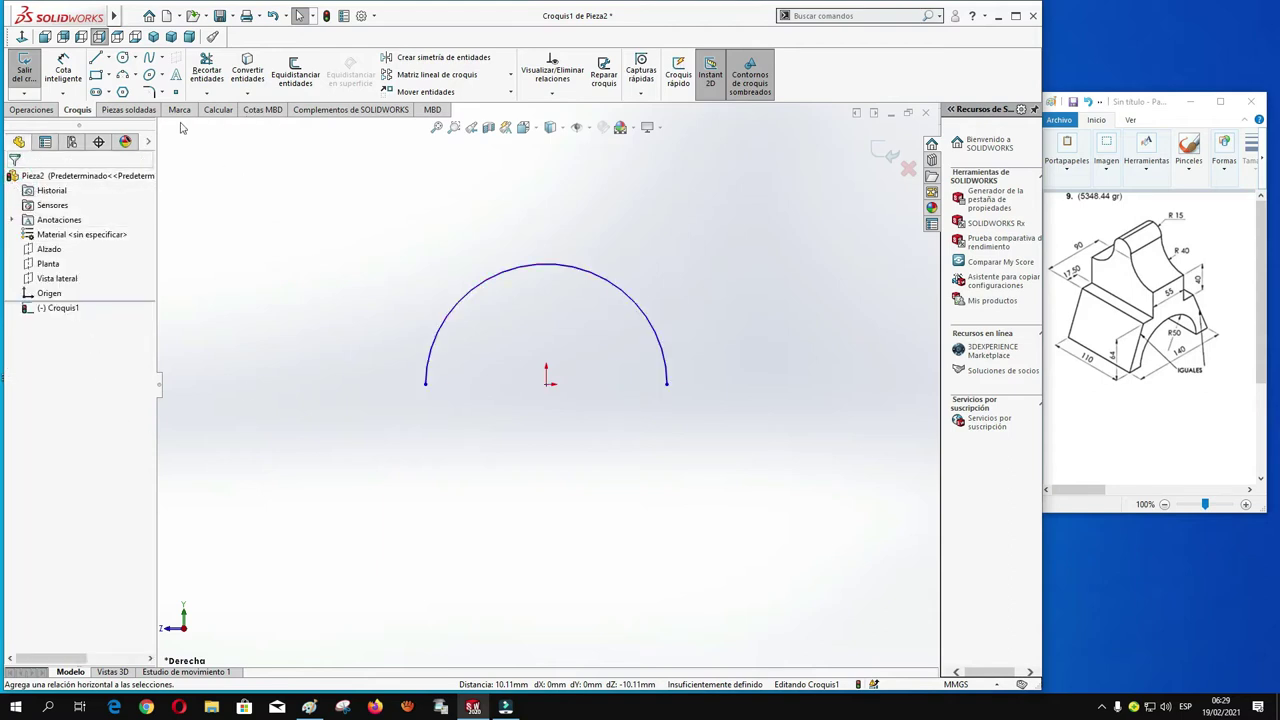
Step: Draw the bottom-left, slanted left, top, slanted right and bottom-right lines around the arc
click(95, 58)
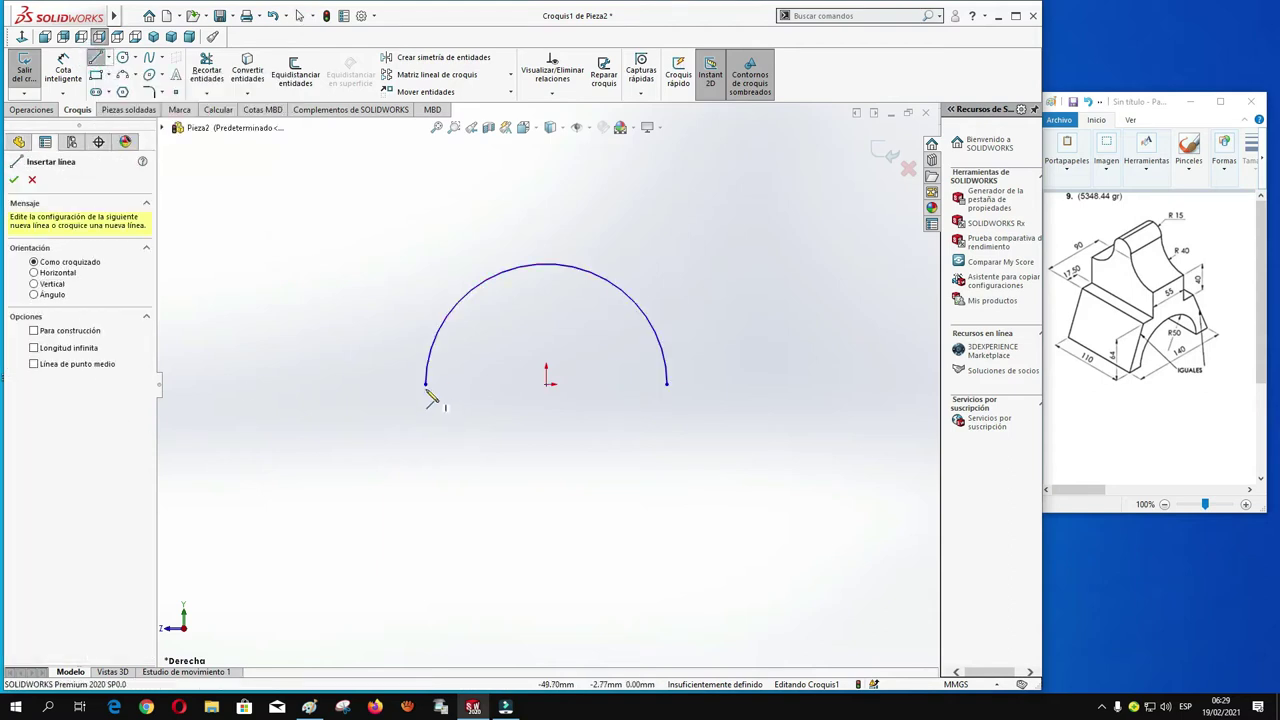
click(424, 384)
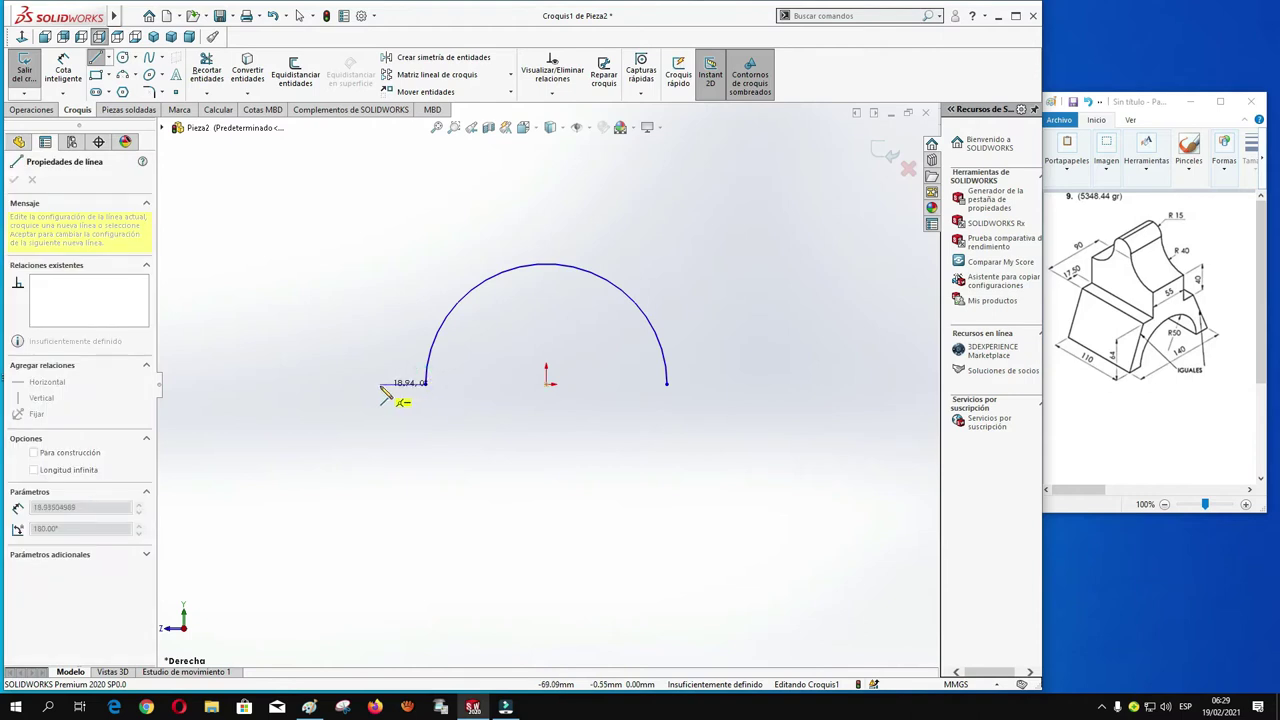
click(380, 384)
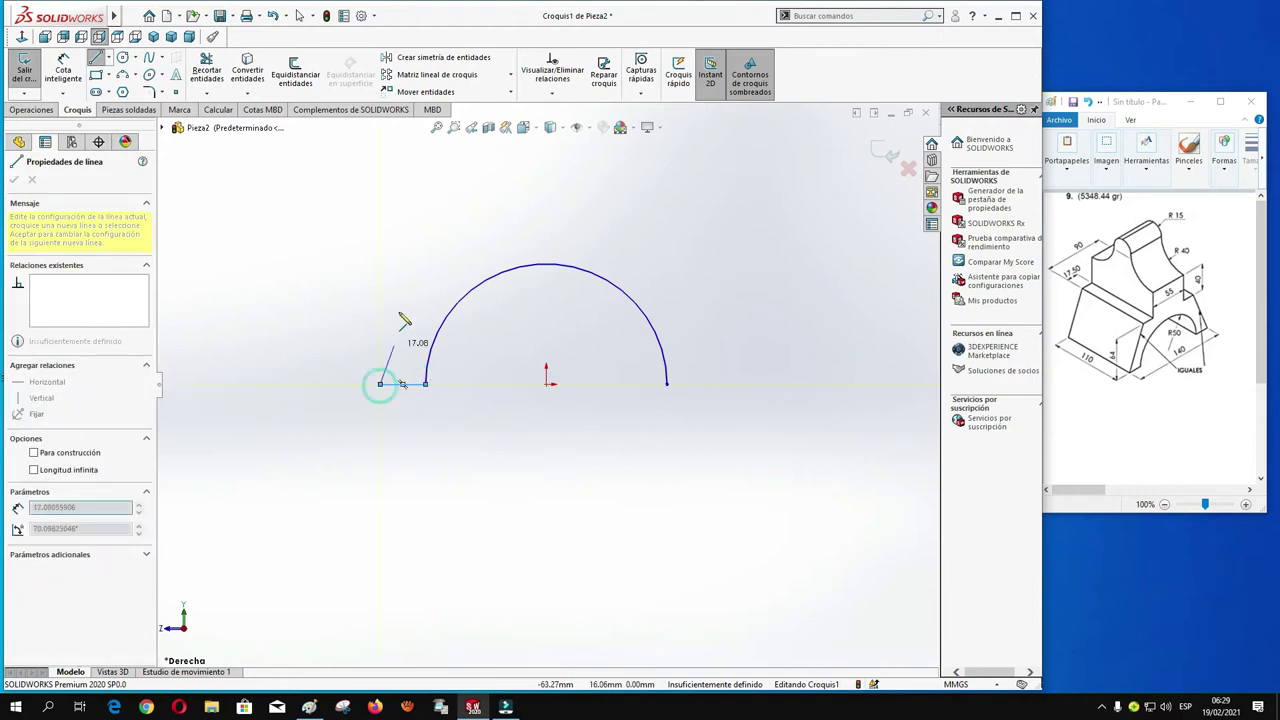
click(421, 235)
click(694, 236)
click(752, 383)
click(668, 384)
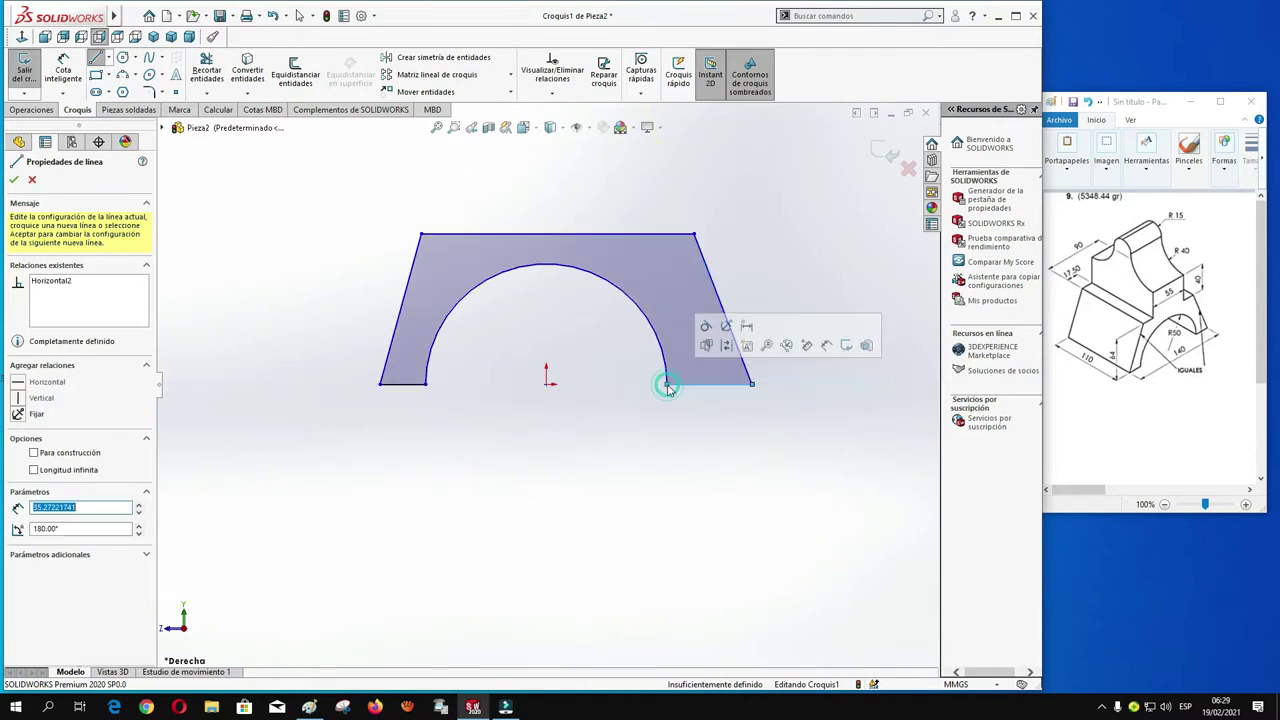
click(13, 181)
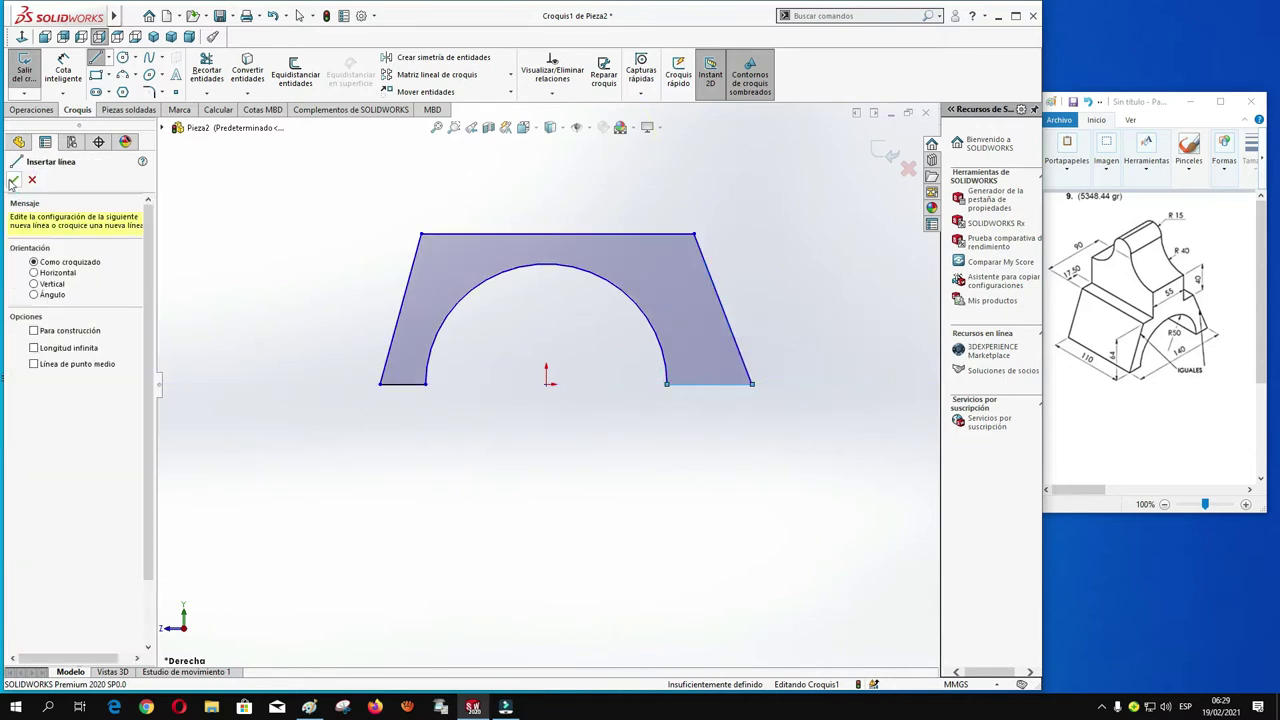
Step: Dimension the arc radius to 50 mm and the bottom width to 140 mm
click(62, 68)
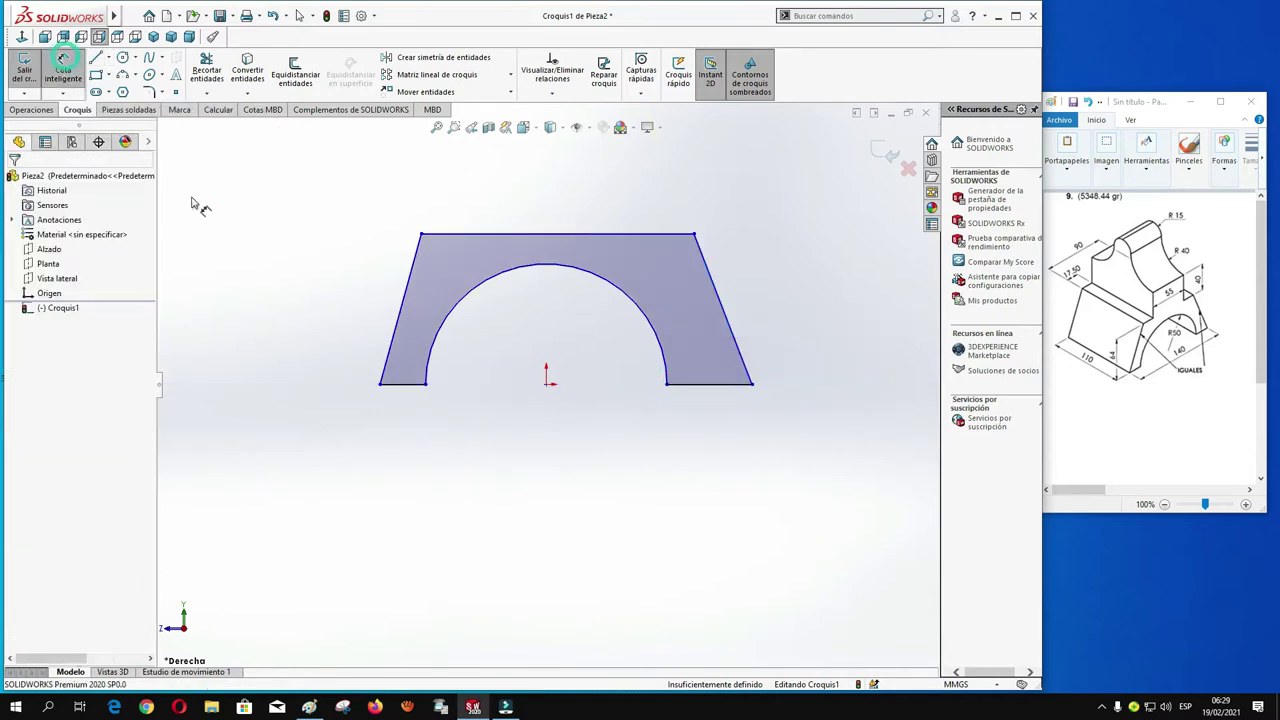
click(633, 302)
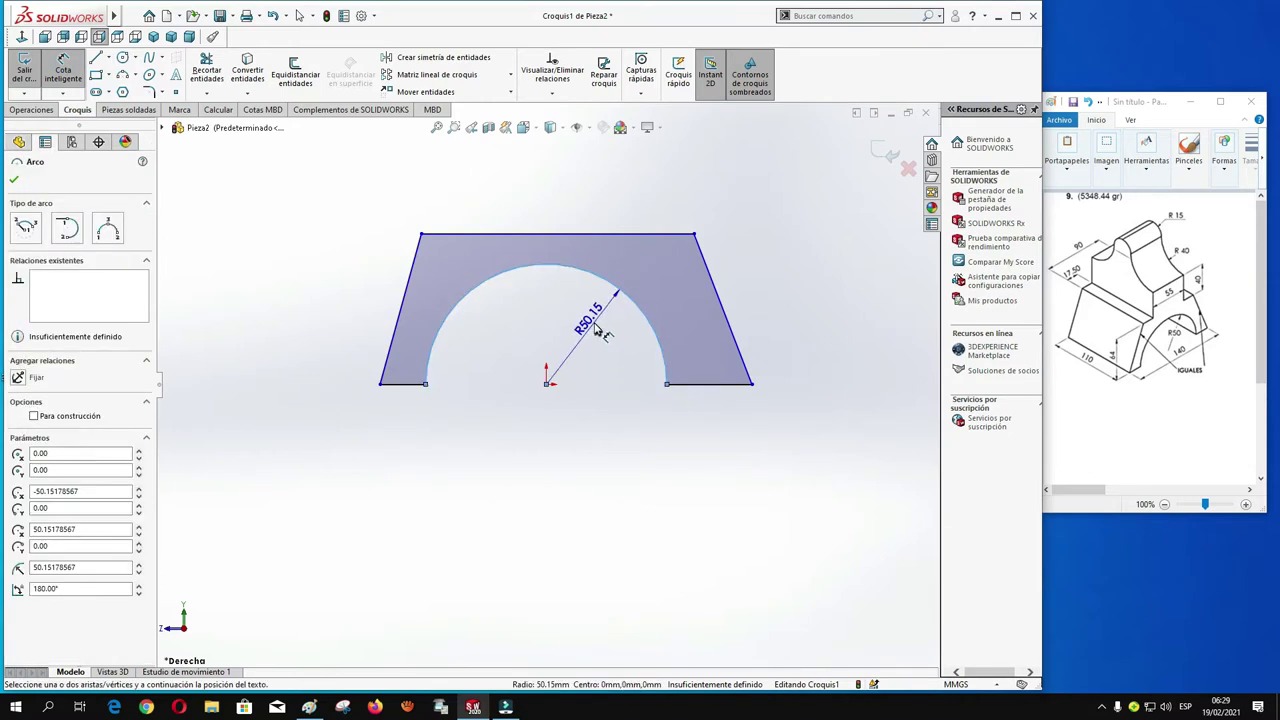
click(597, 330)
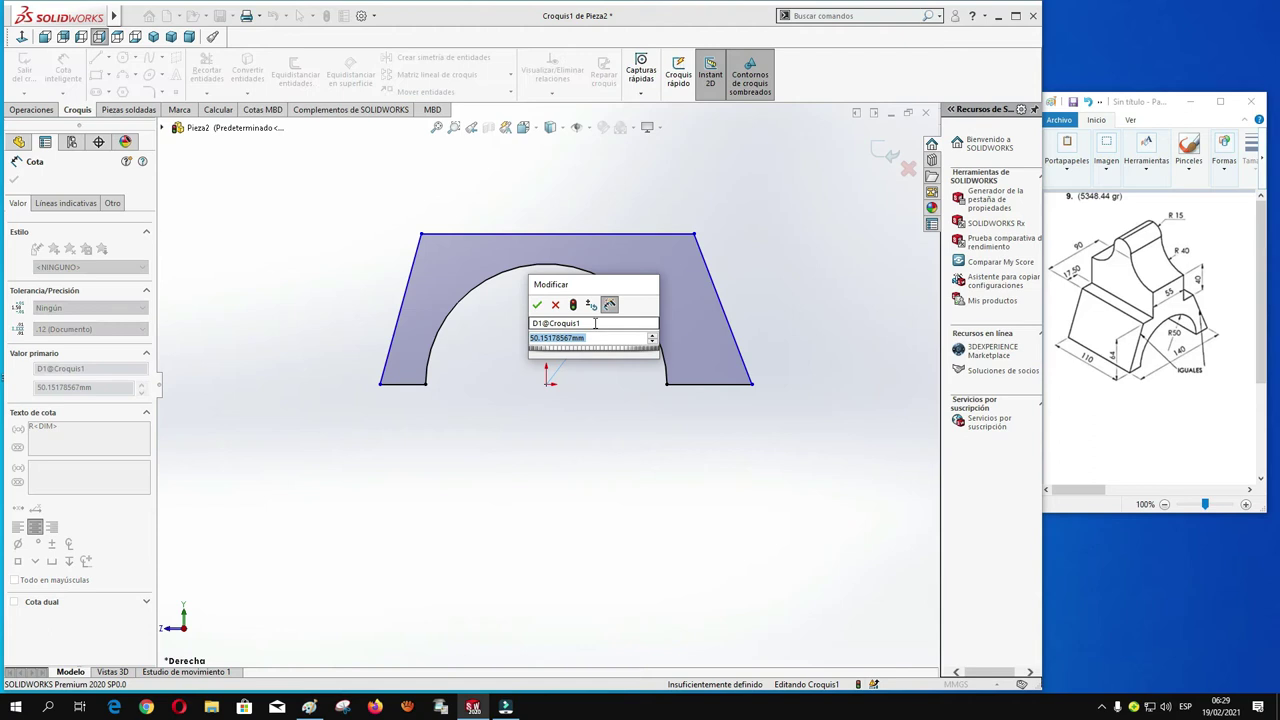
text(50)
key(Return)
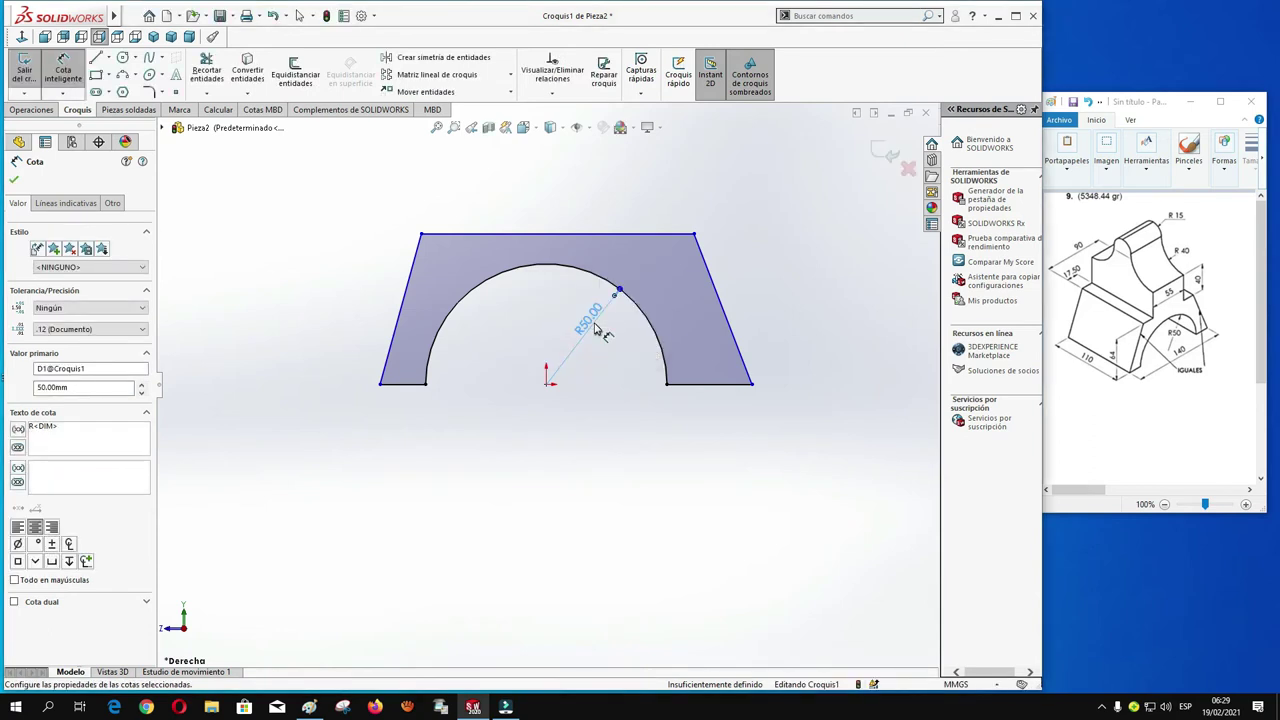
click(752, 384)
click(380, 384)
click(556, 420)
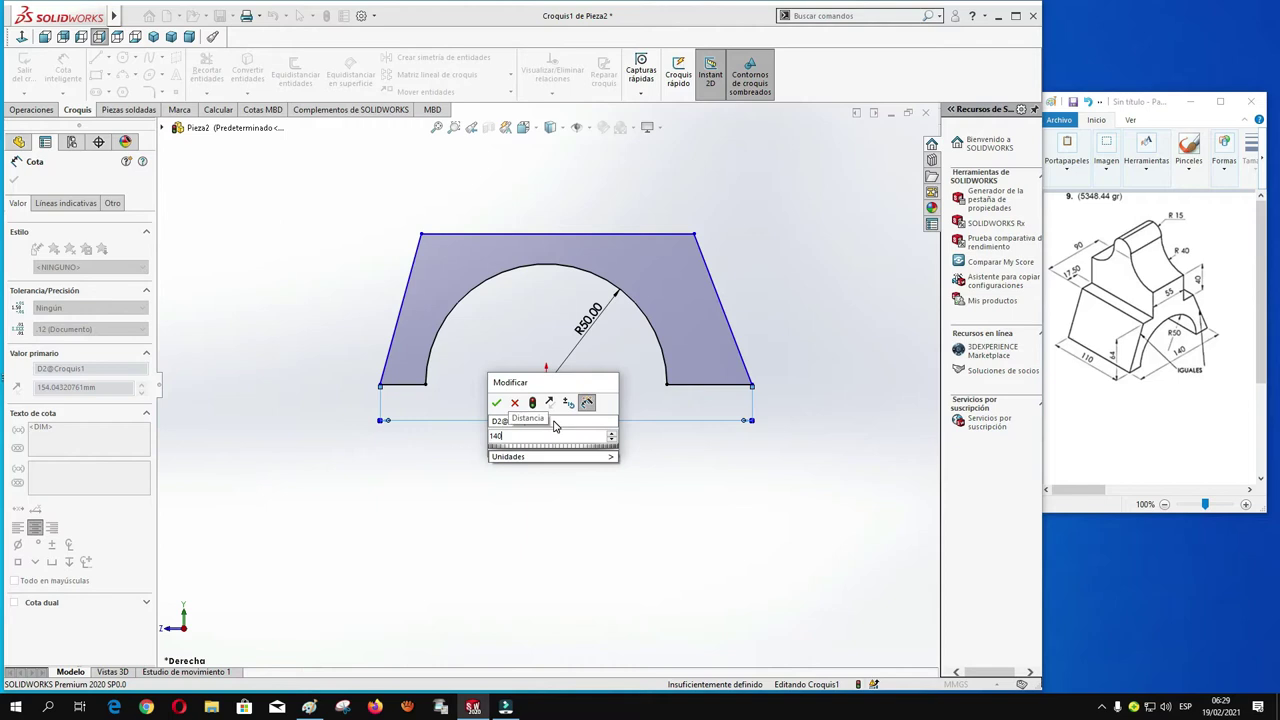
key(Return)
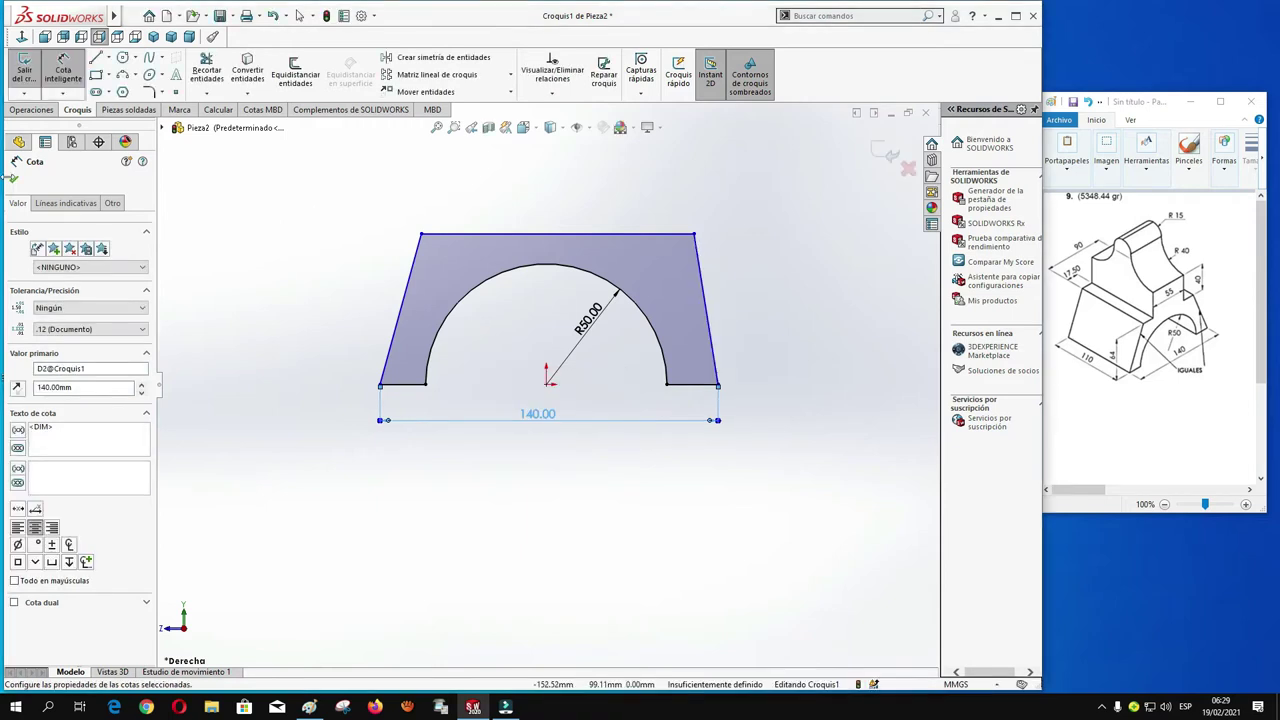
Step: Add a 64 mm height dimension from the top-left corner to the bottom edge
click(421, 235)
click(402, 386)
click(333, 318)
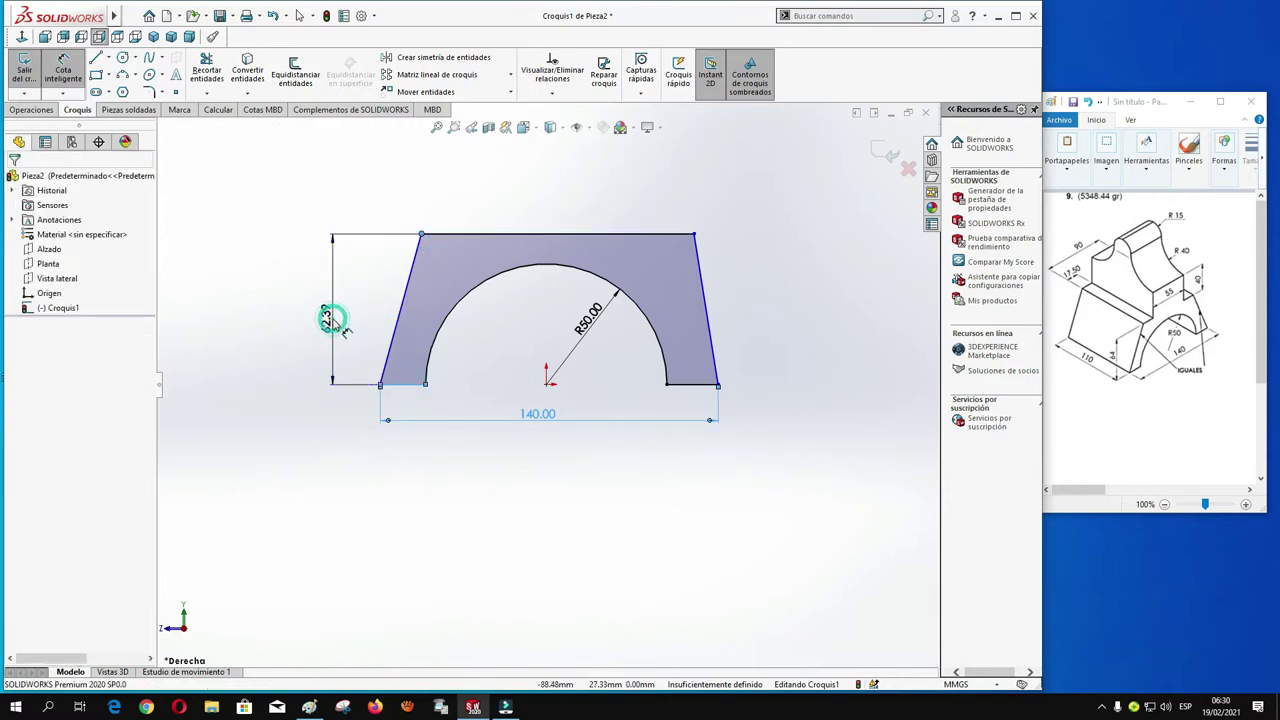
text(64)
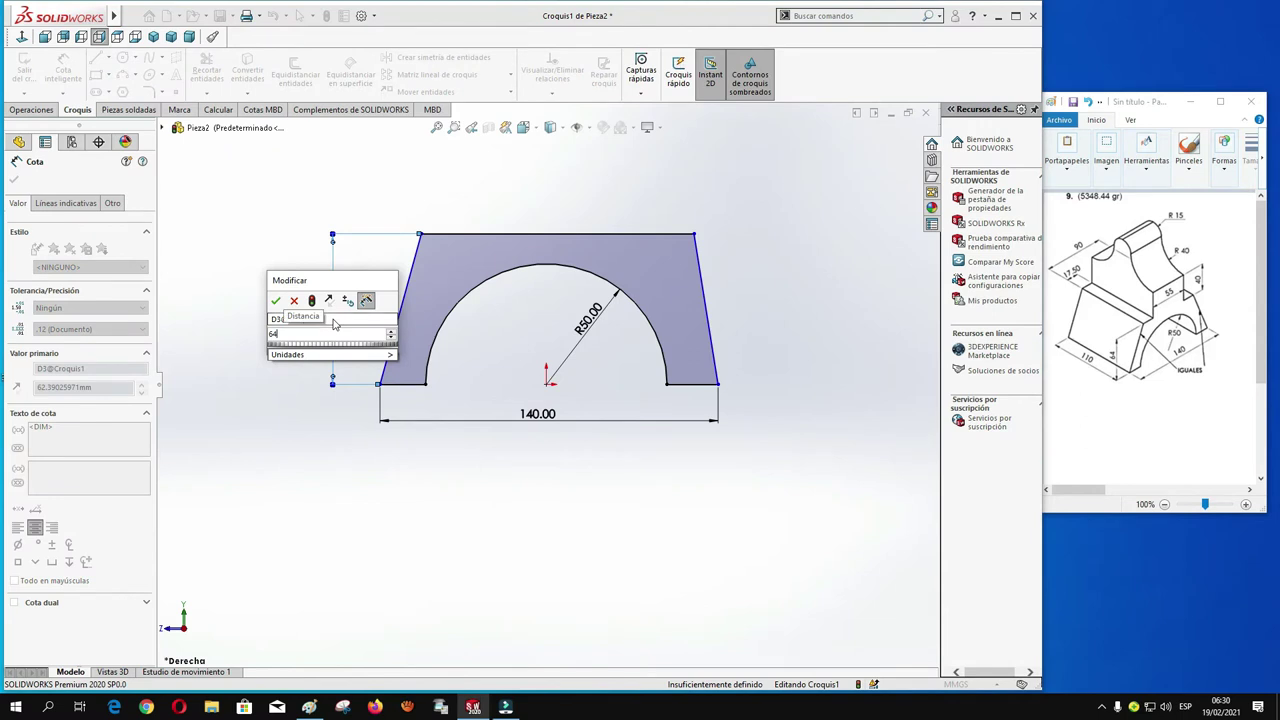
key(Return)
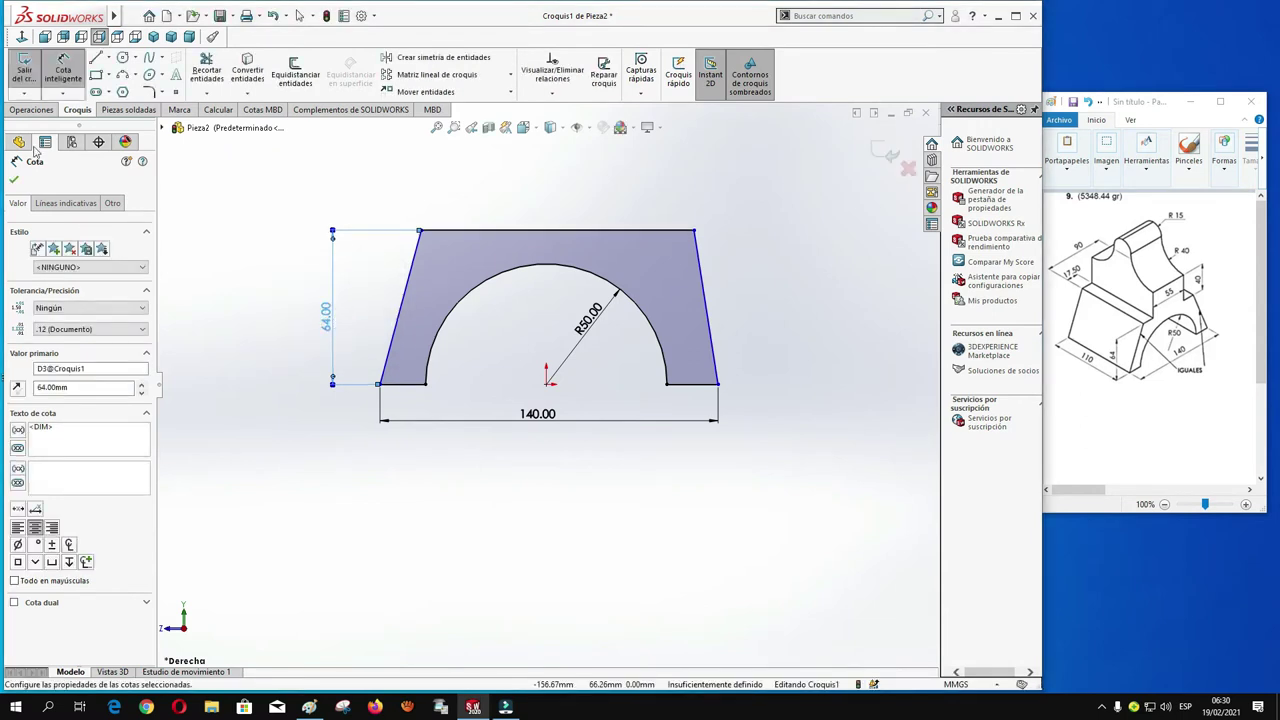
click(14, 182)
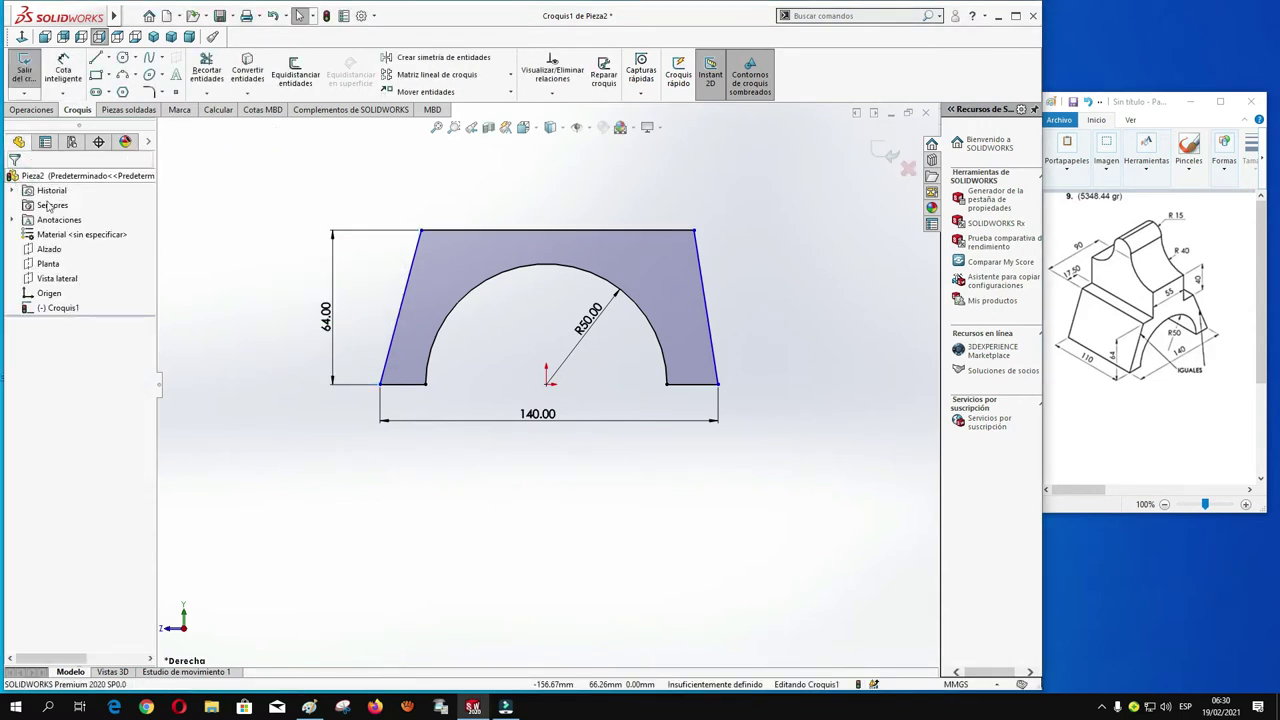
Step: Make the two slanted sides equal and the two bottom segments equal
click(389, 357)
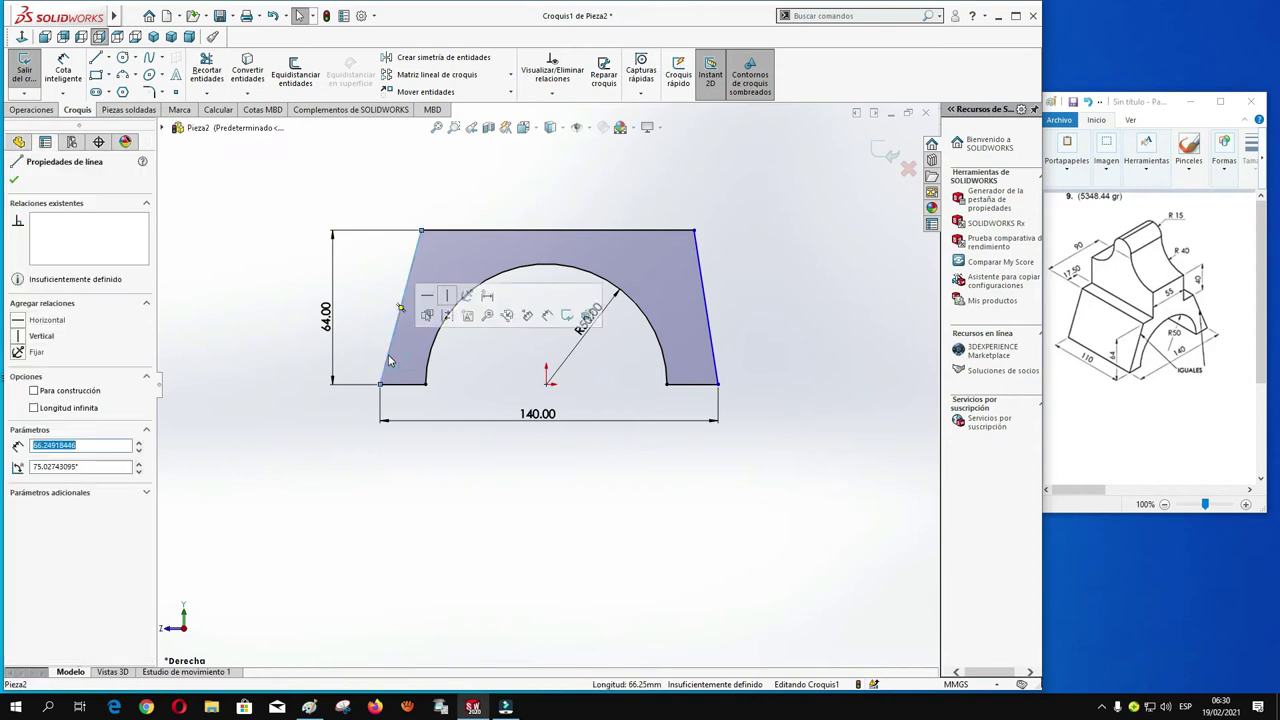
ctrl+click(714, 362)
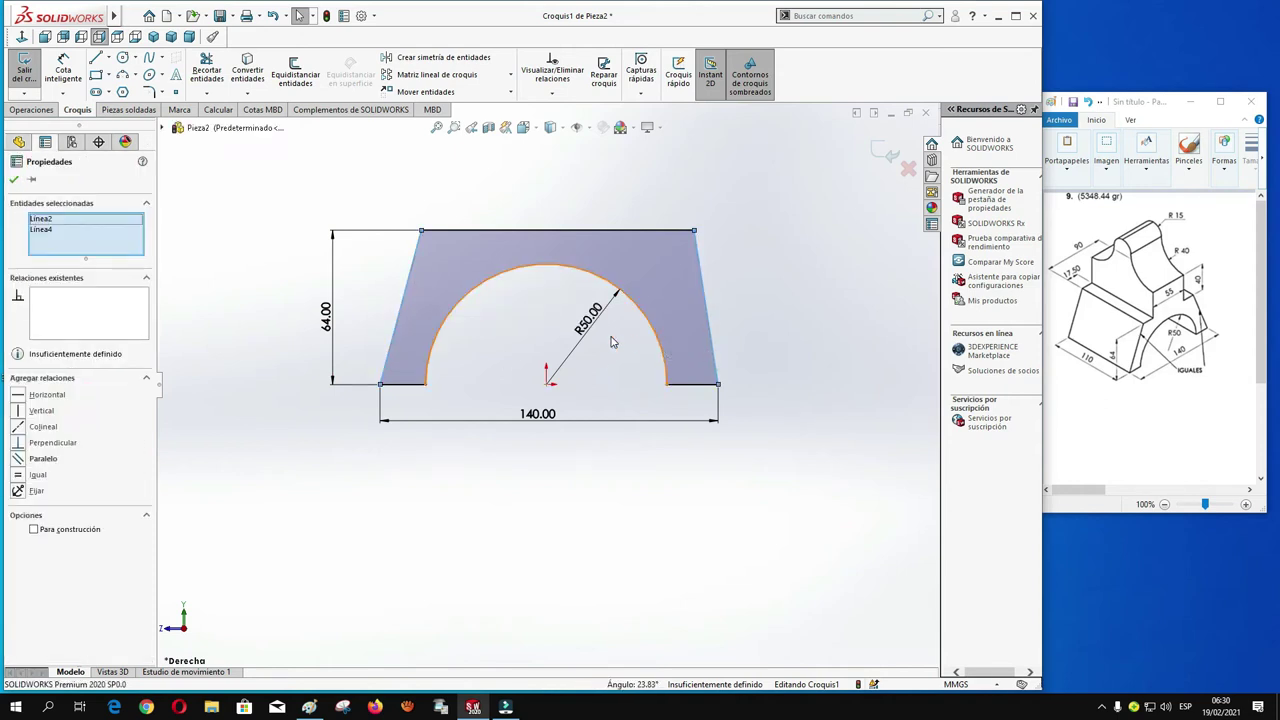
click(17, 479)
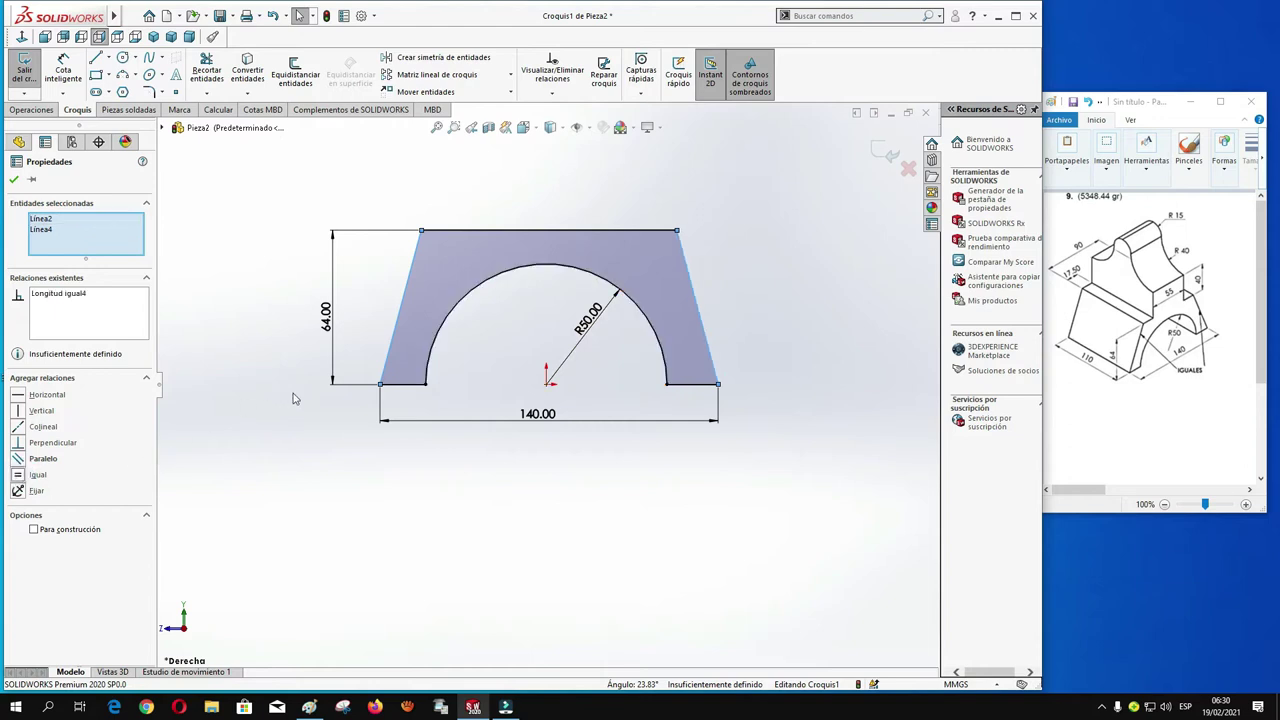
click(14, 180)
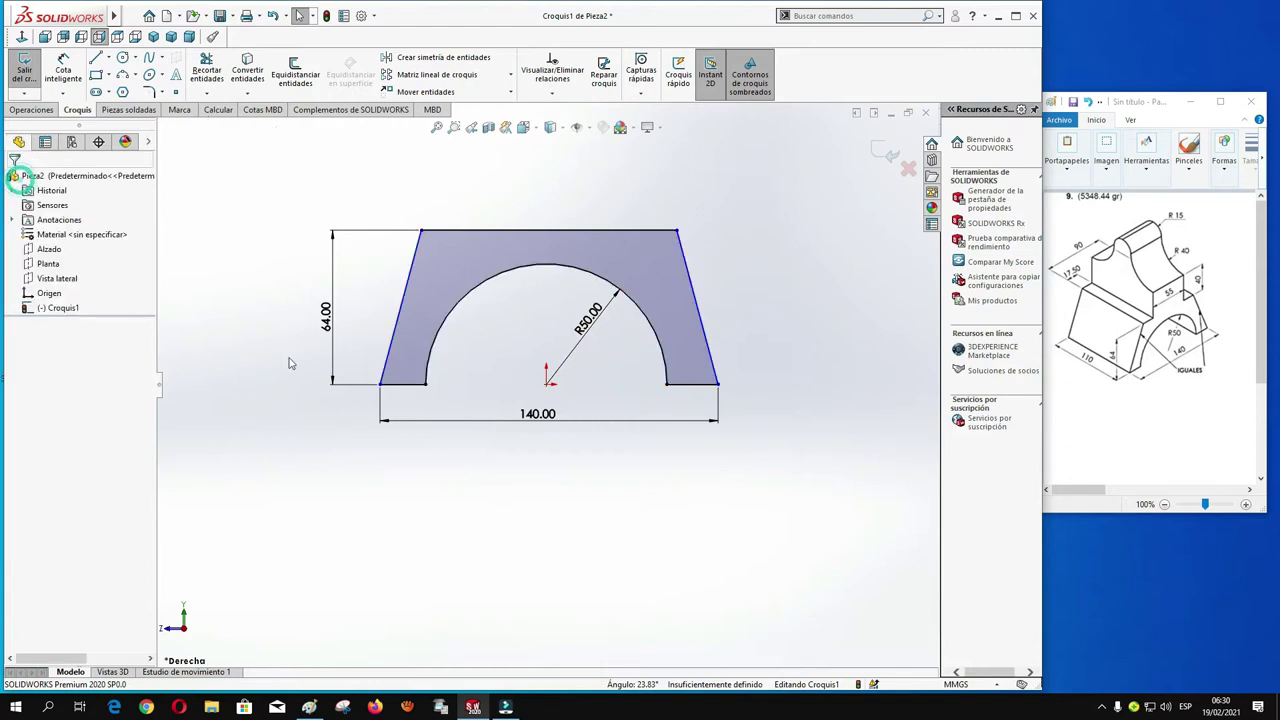
click(398, 386)
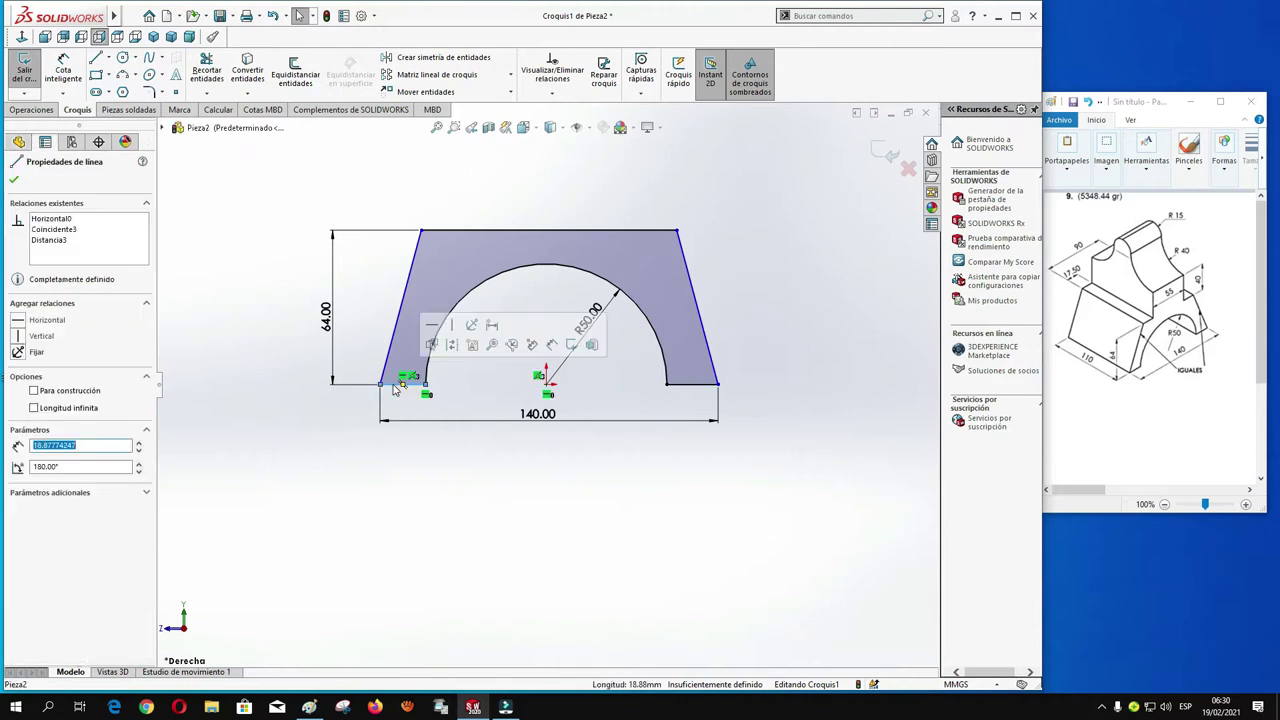
ctrl+click(678, 388)
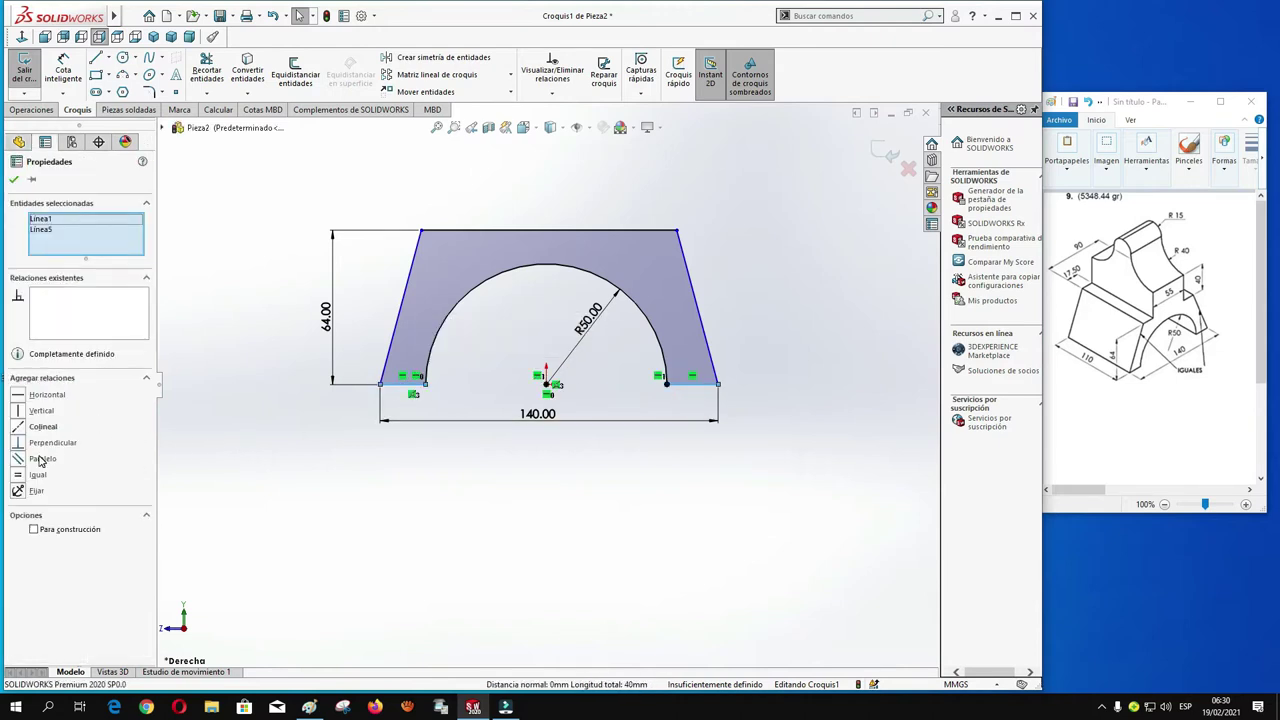
click(37, 474)
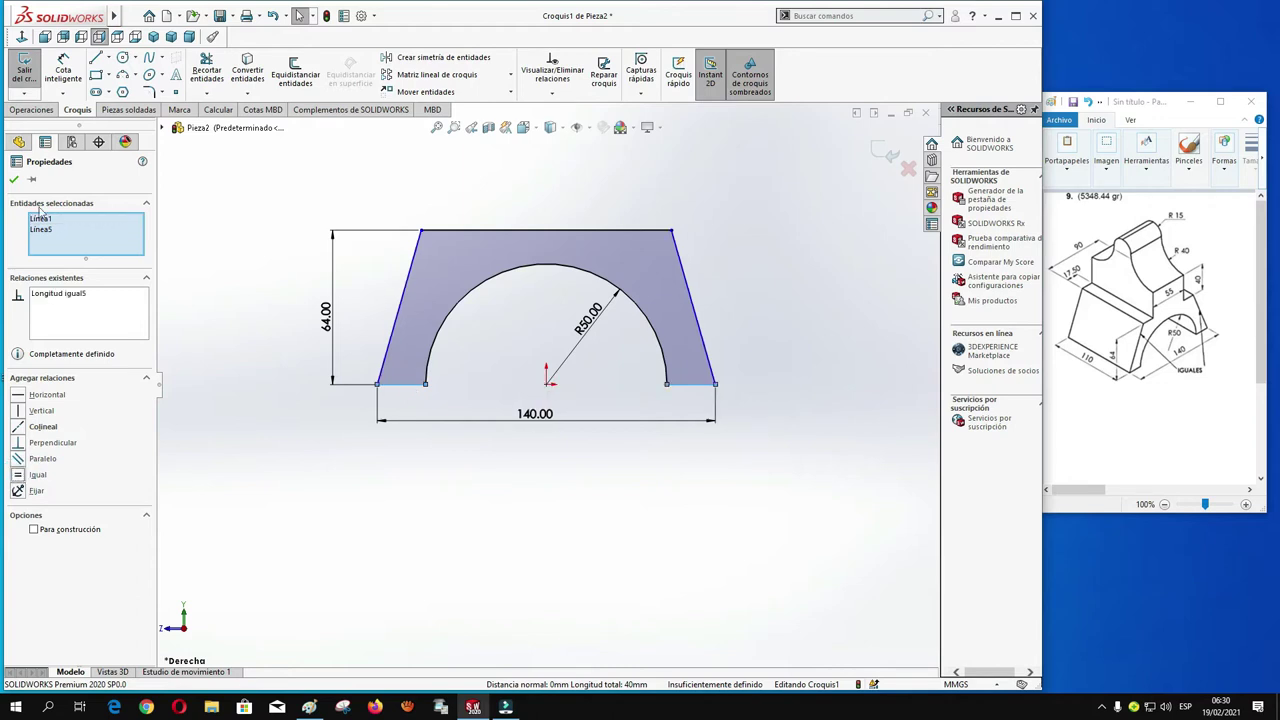
click(15, 181)
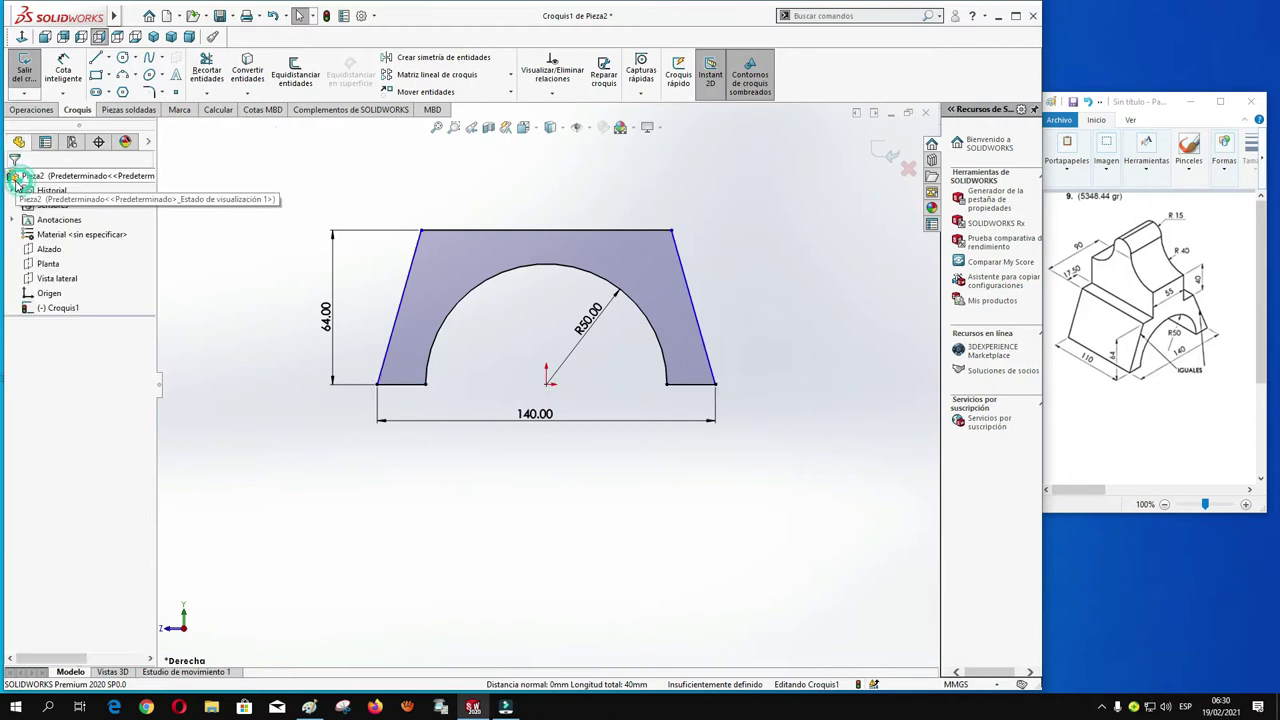
Step: Dimension the top edge to 90 mm, fully defining the sketch
click(63, 68)
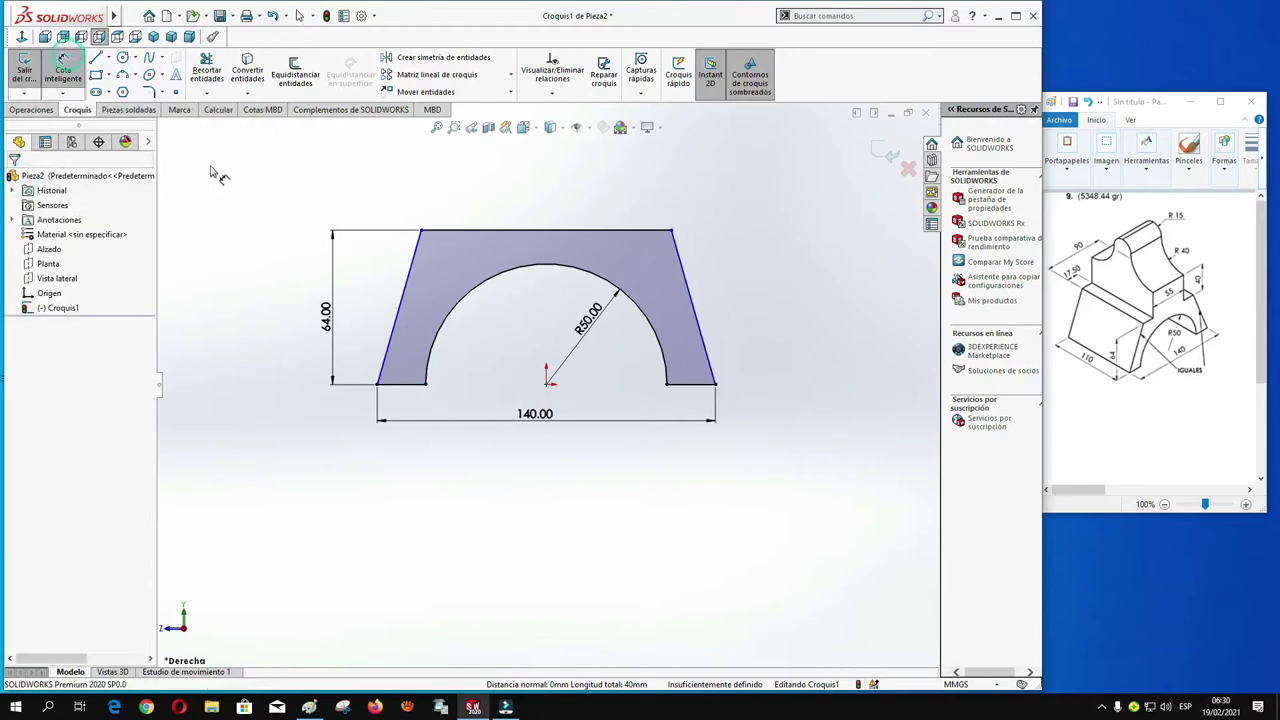
click(541, 230)
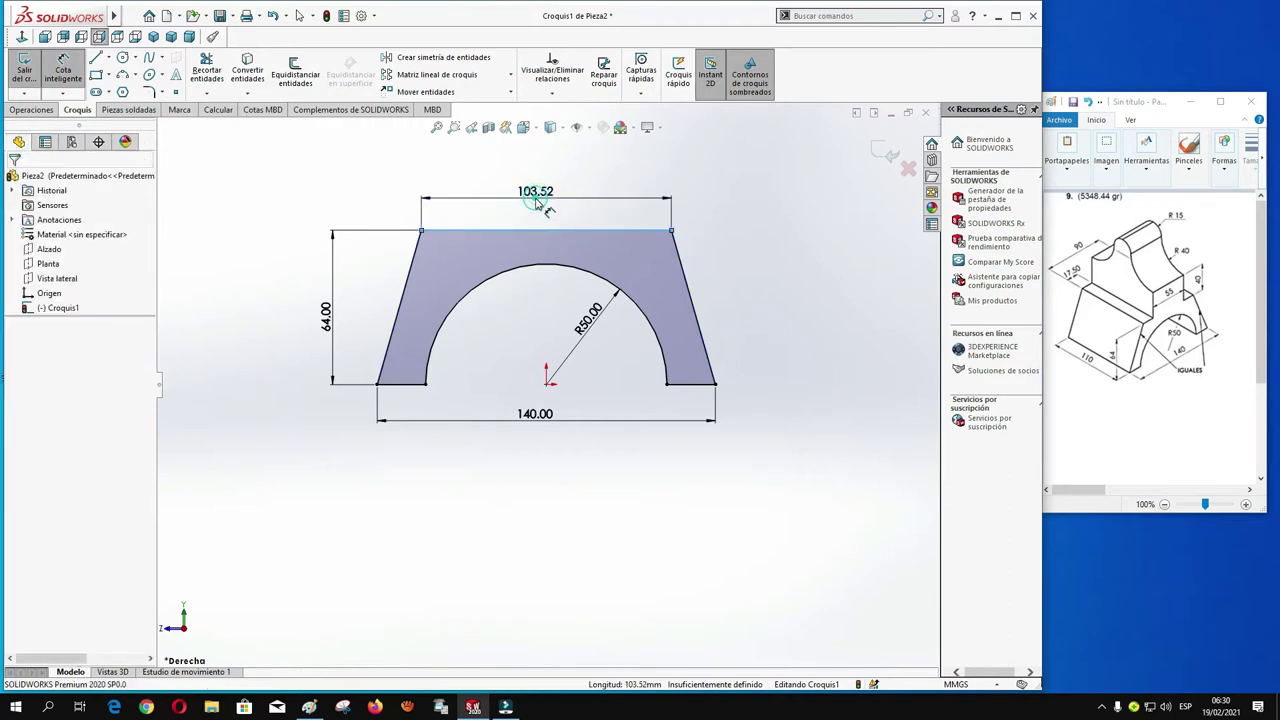
click(537, 201)
text(90)
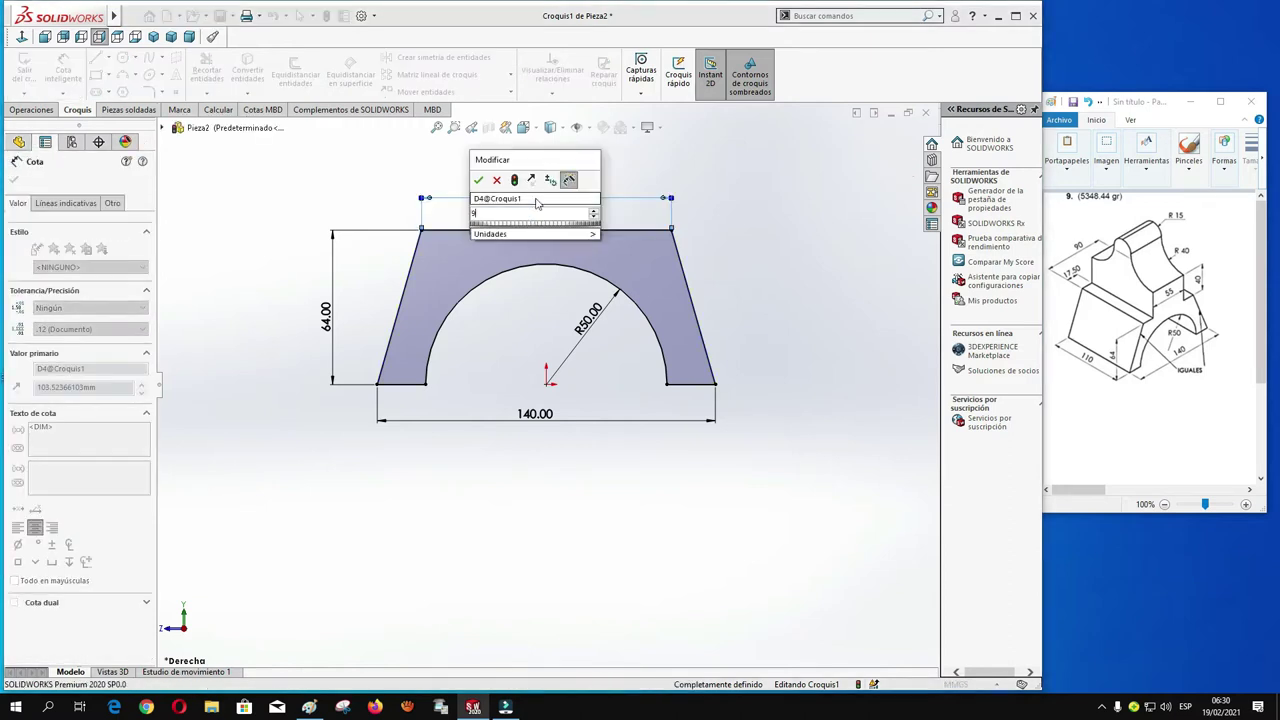
key(Return)
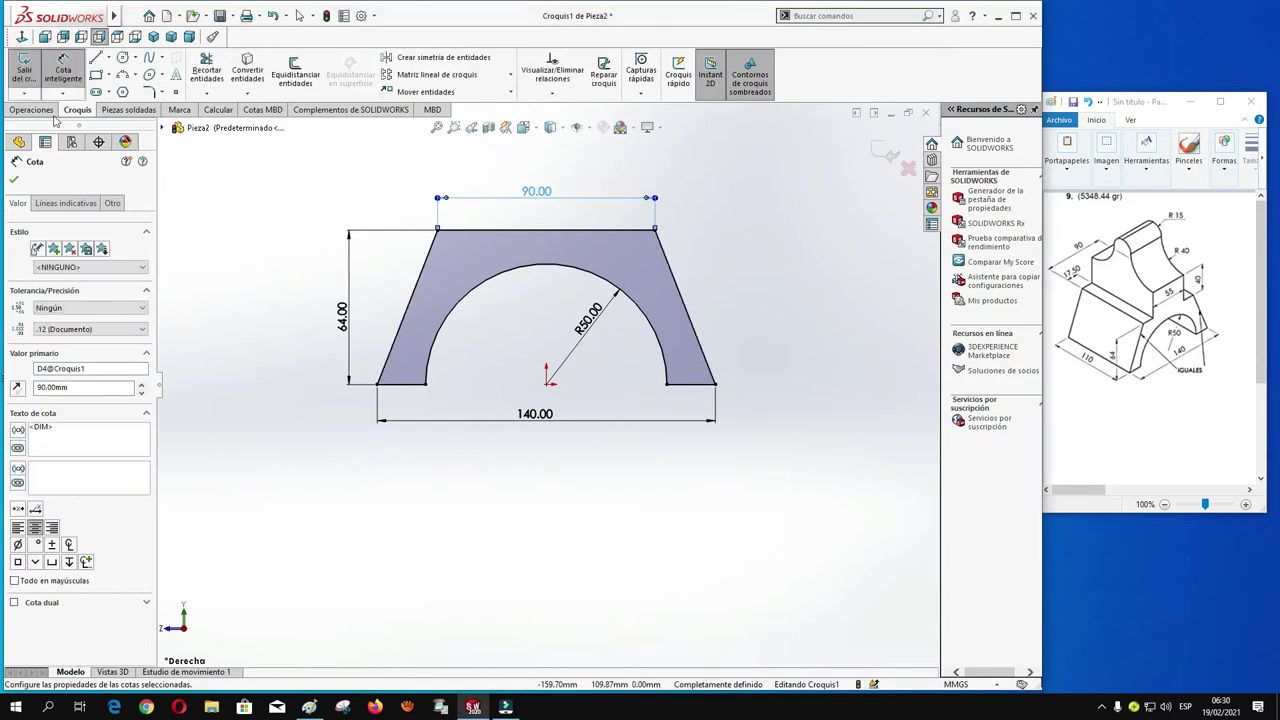
click(16, 175)
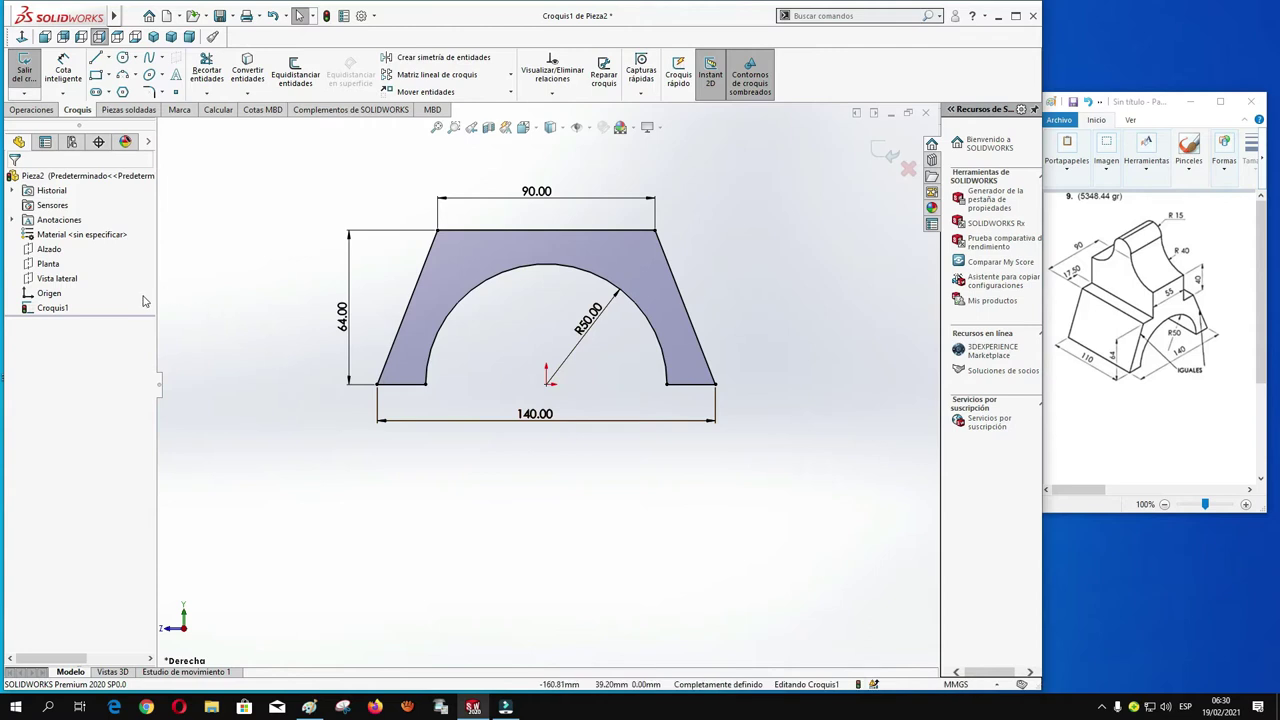
Step: Extrude the arch sketch with Plano medio to a 110 mm depth, creating Saliente-Extruir1
click(36, 110)
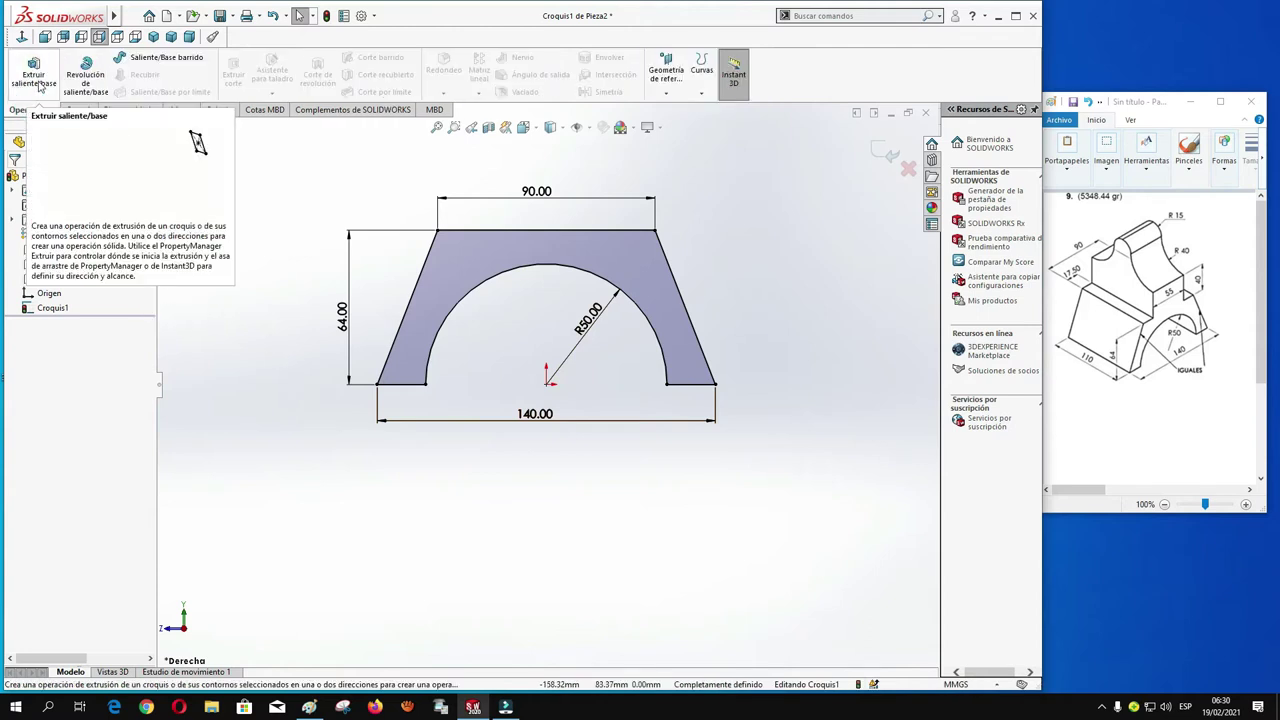
click(36, 80)
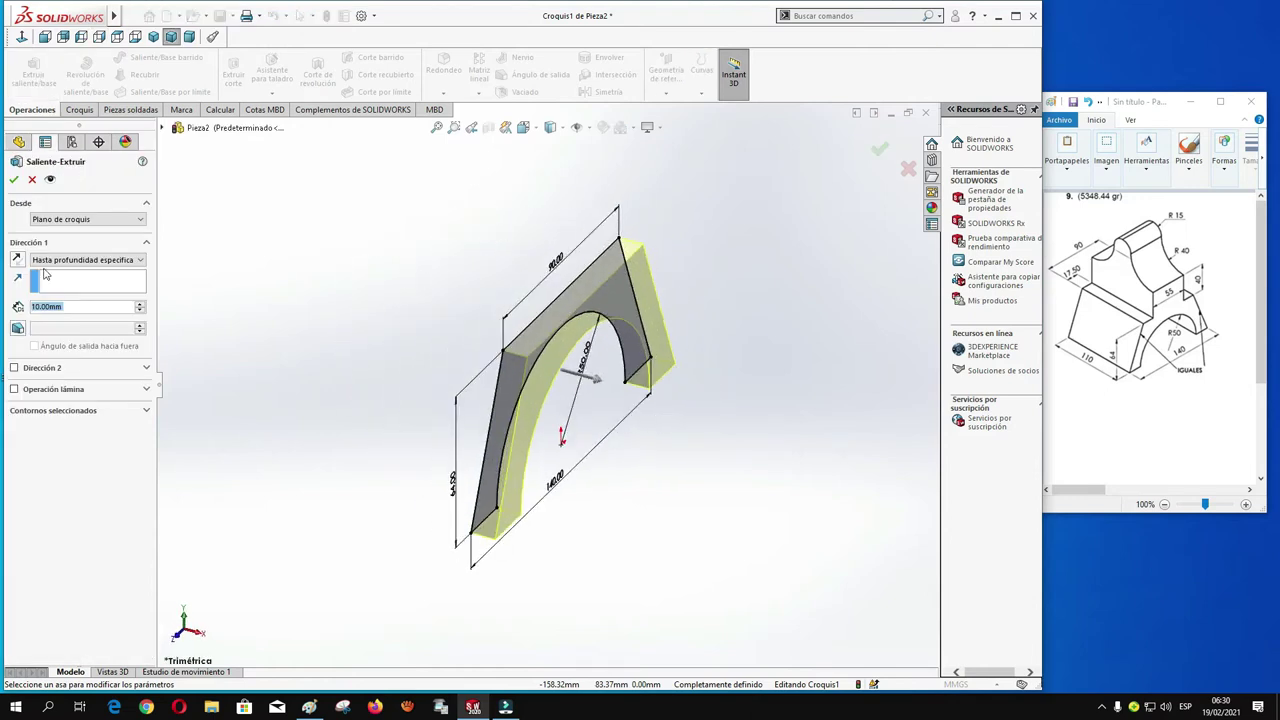
click(139, 260)
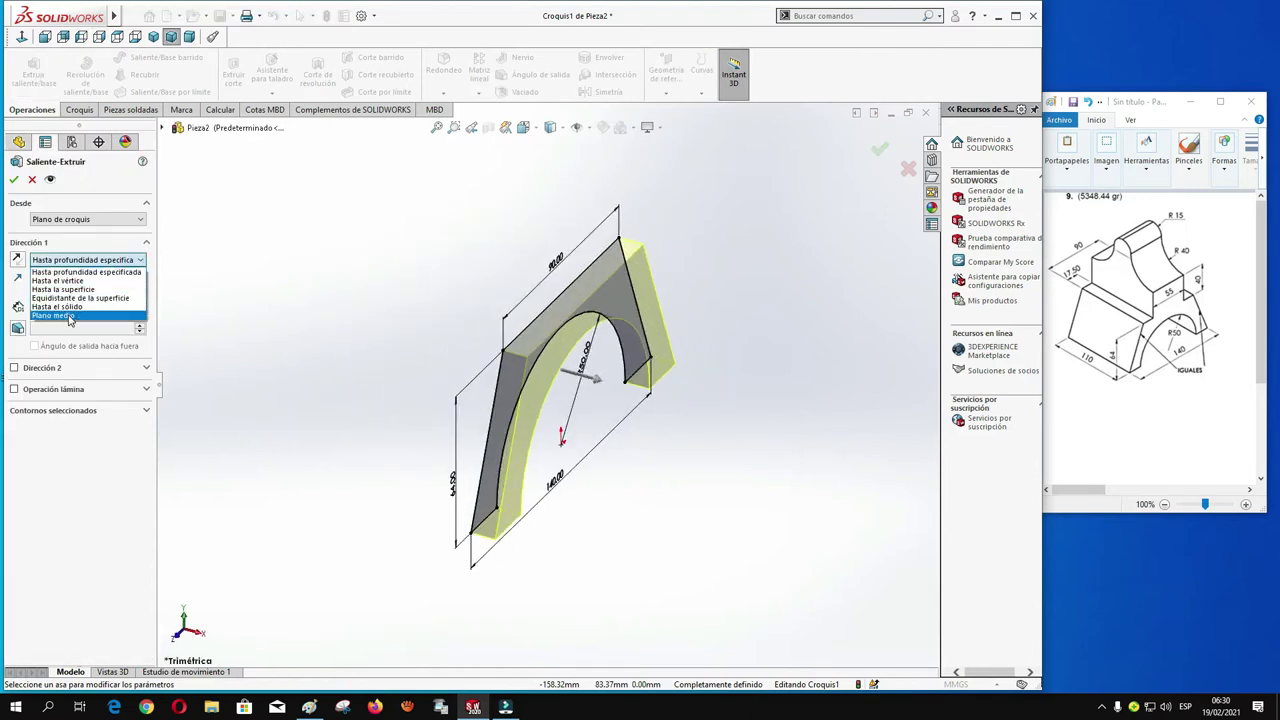
click(68, 316)
click(66, 310)
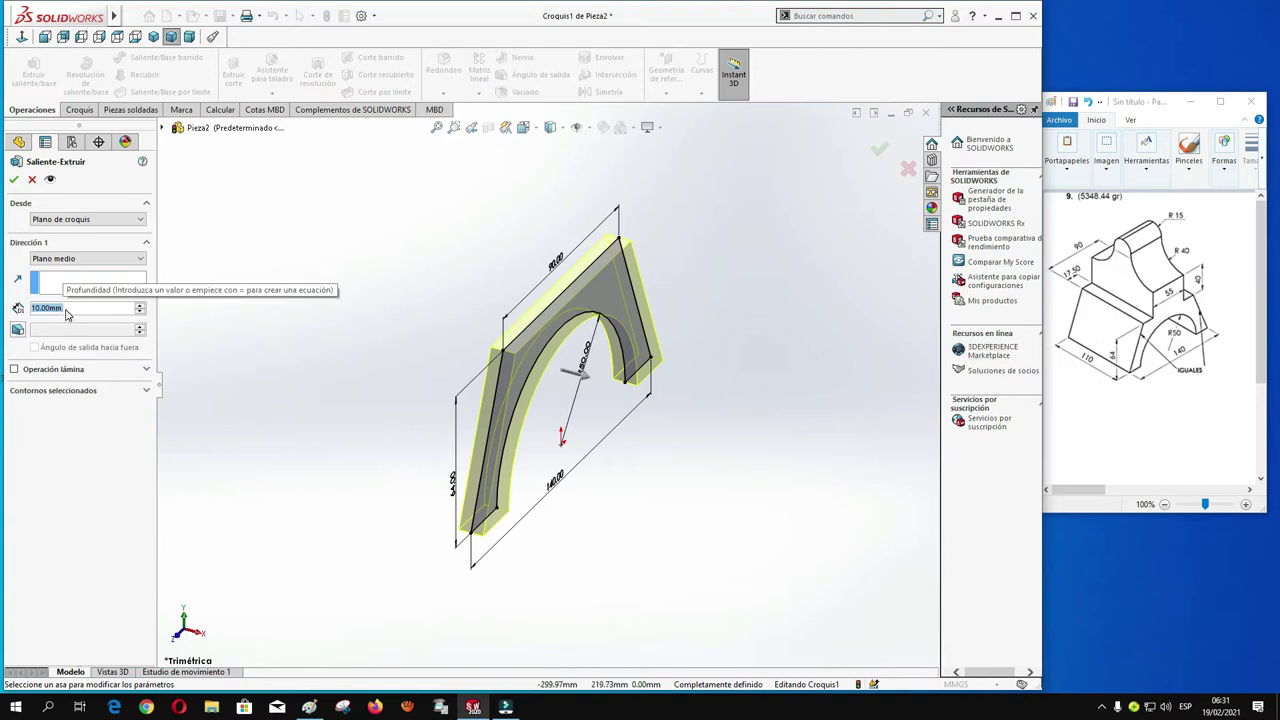
text(110)
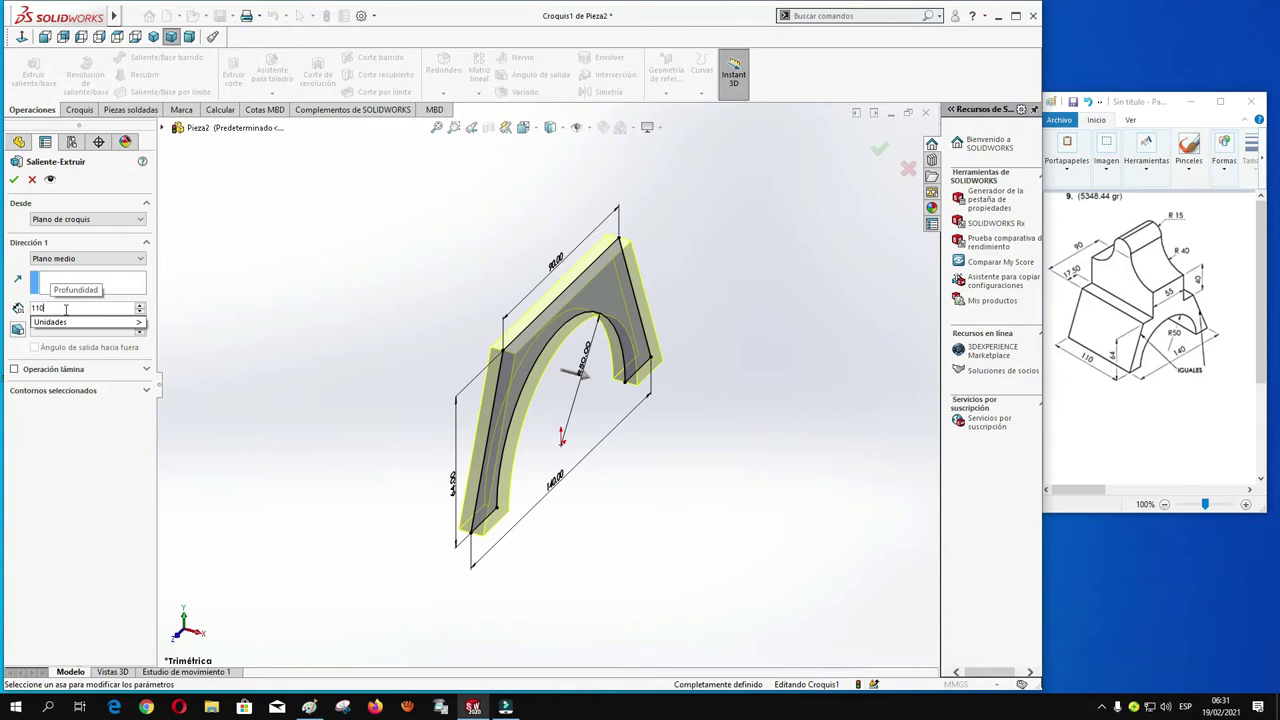
key(Return)
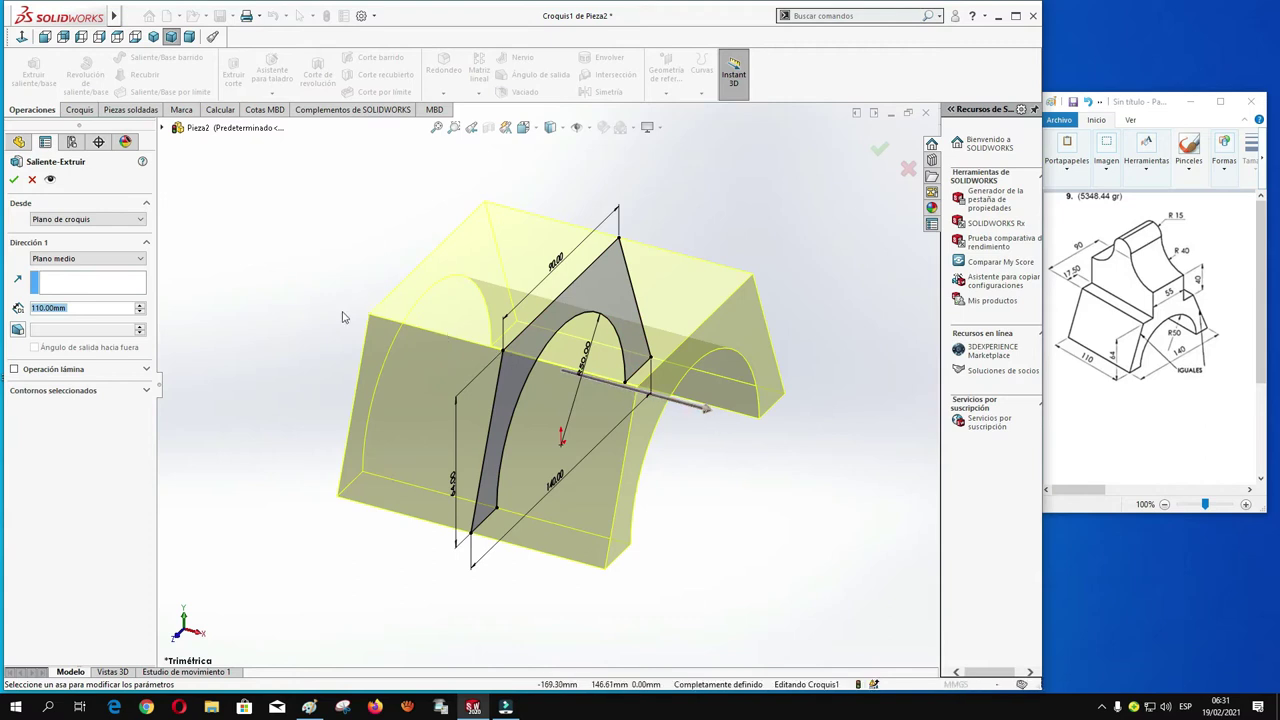
click(13, 180)
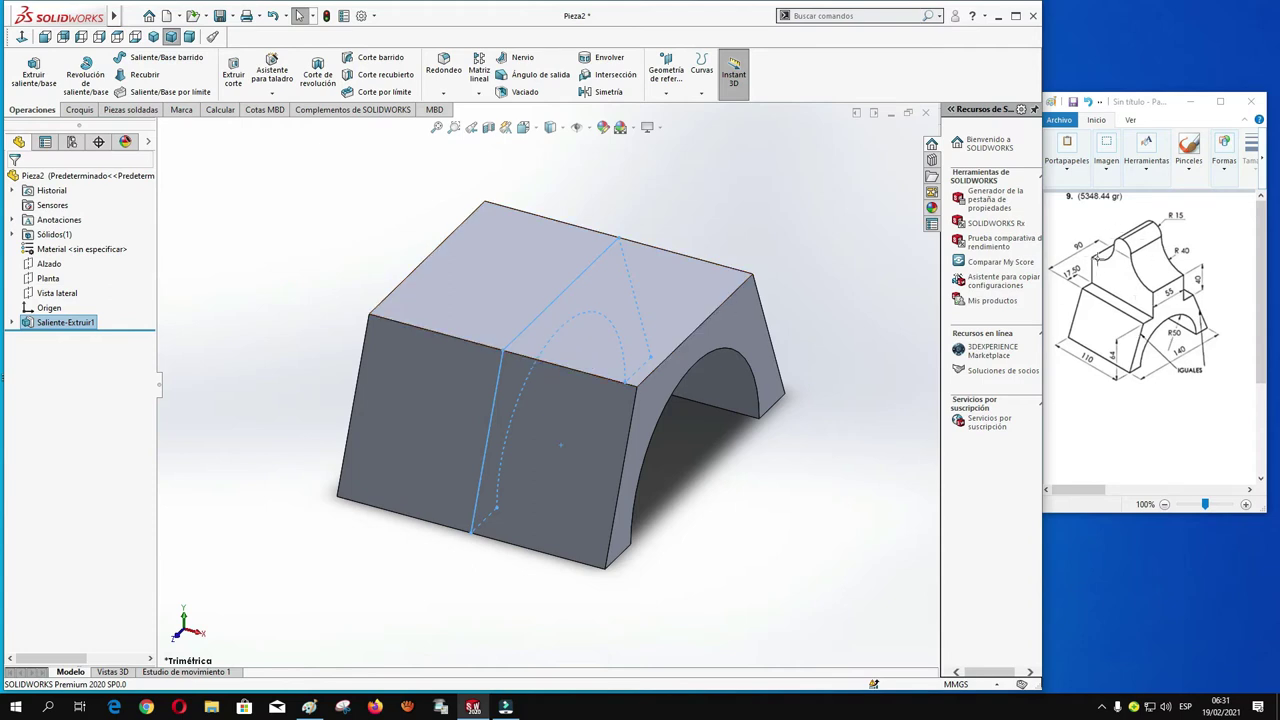
Step: Open a new sketch on the Alzado plane and enlarge the displayed plane upward
click(42, 266)
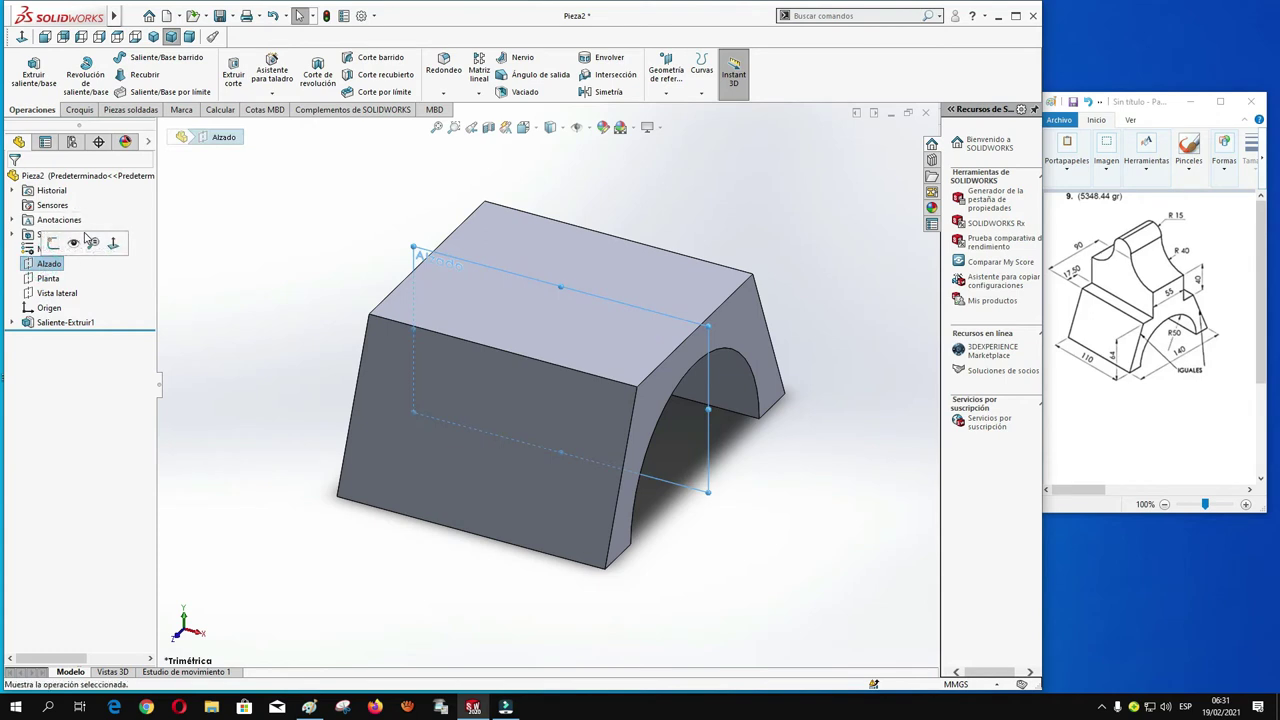
click(53, 243)
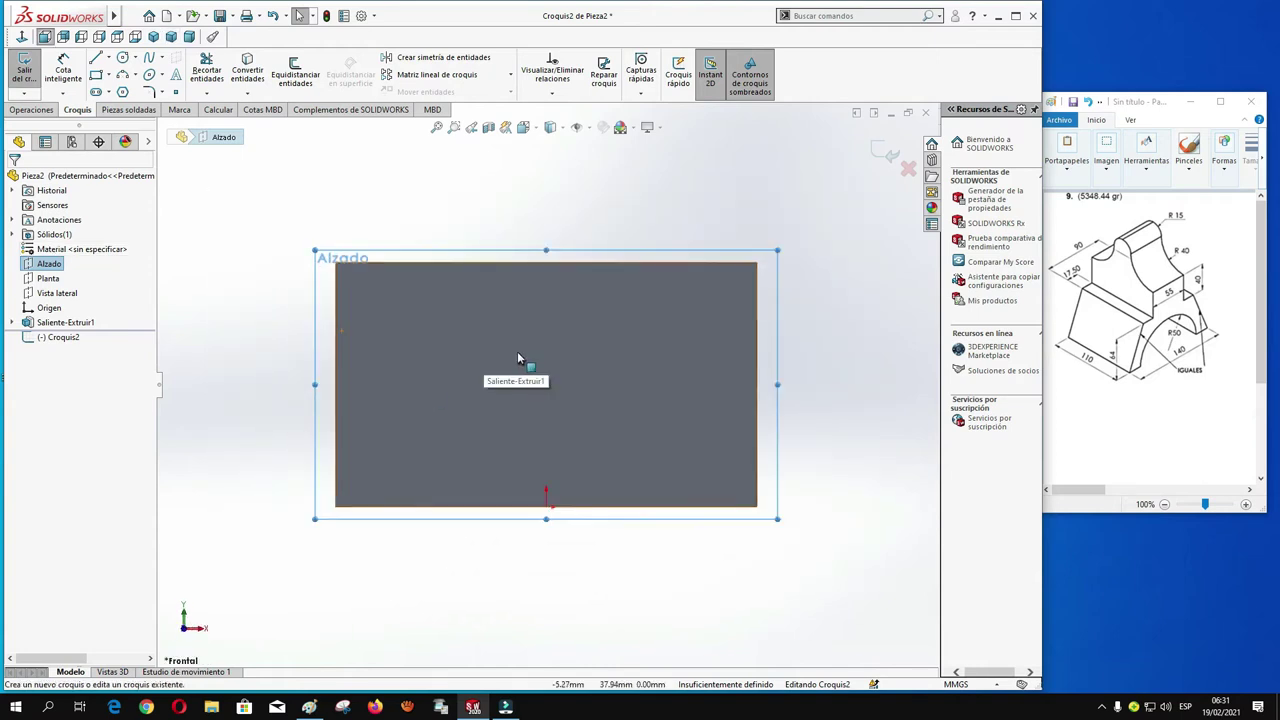
drag(546, 291, 531, 209)
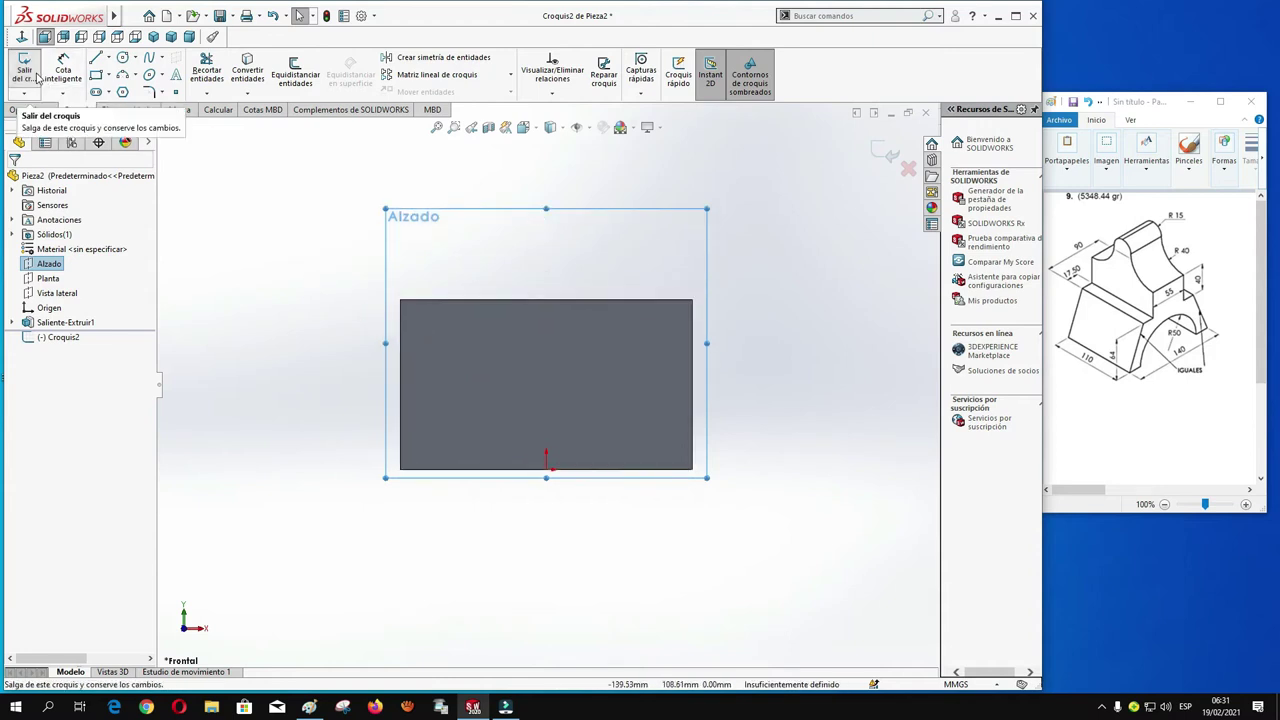
Step: Draw a vertical line rising from the block's top-left corner
click(96, 57)
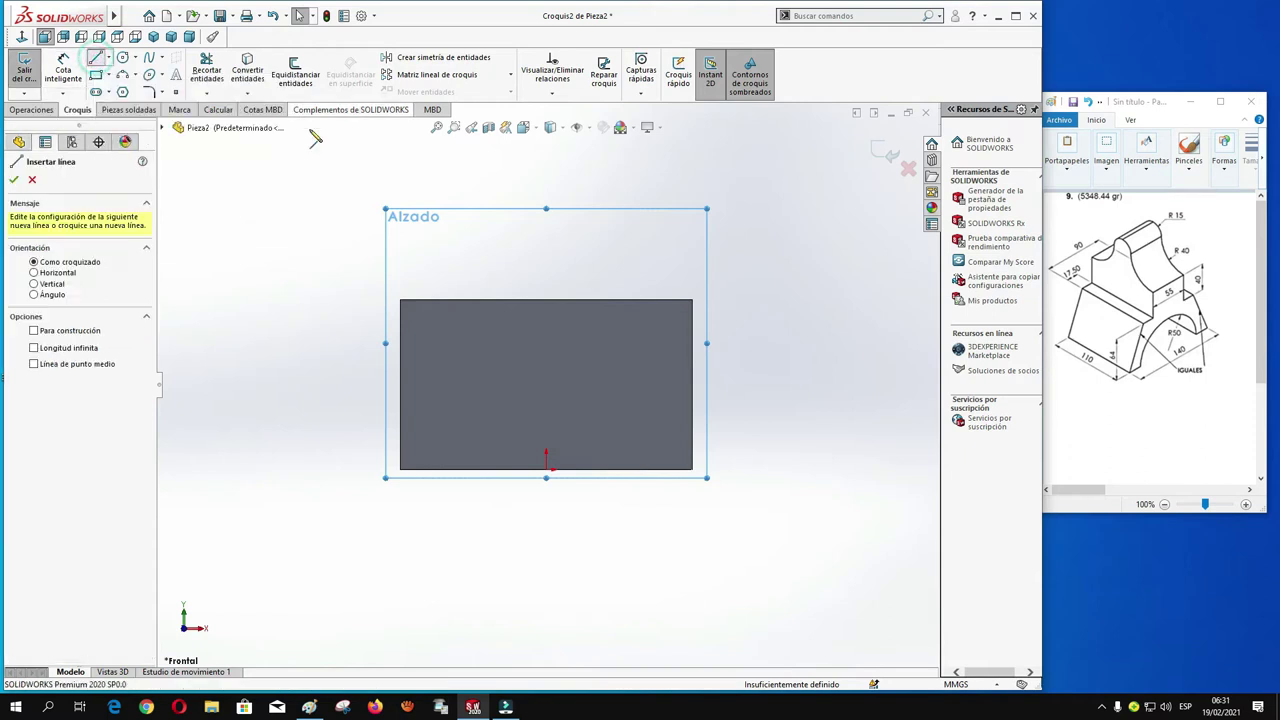
click(400, 300)
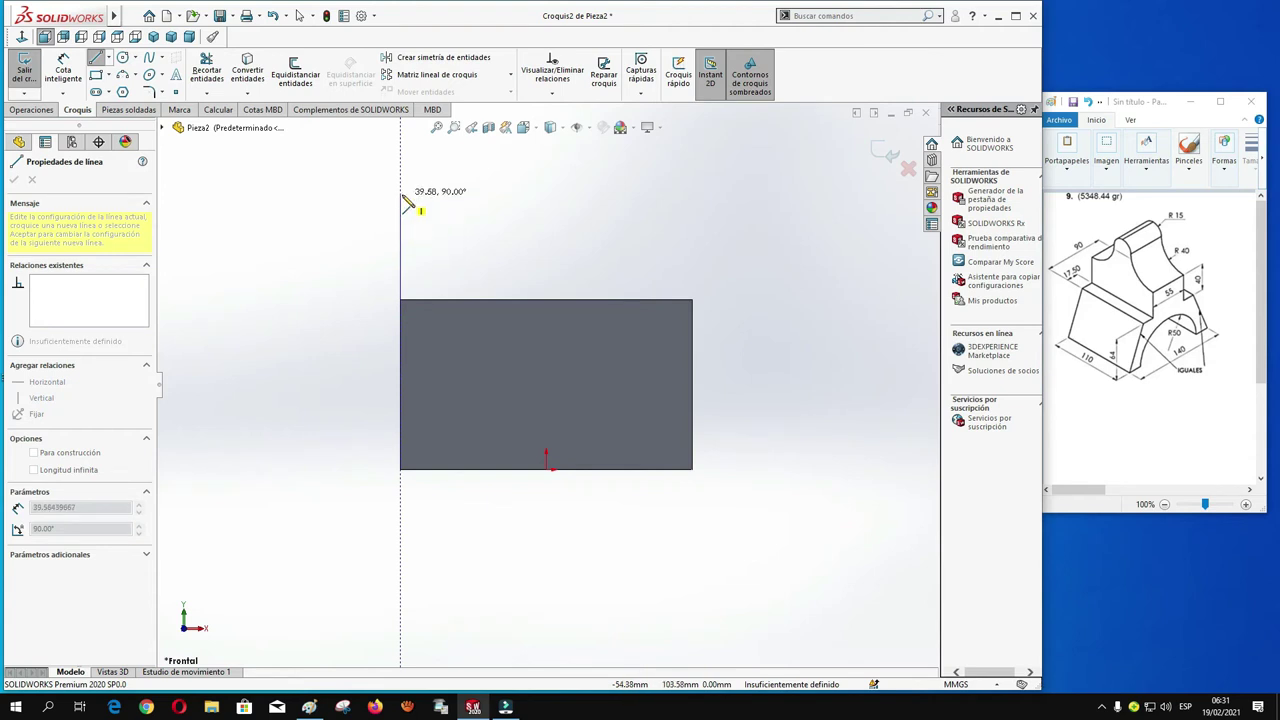
scroll(407, 200, down, 1)
scroll(420, 211, up, 1)
scroll(449, 249, up, 1)
scroll(460, 283, up, 1)
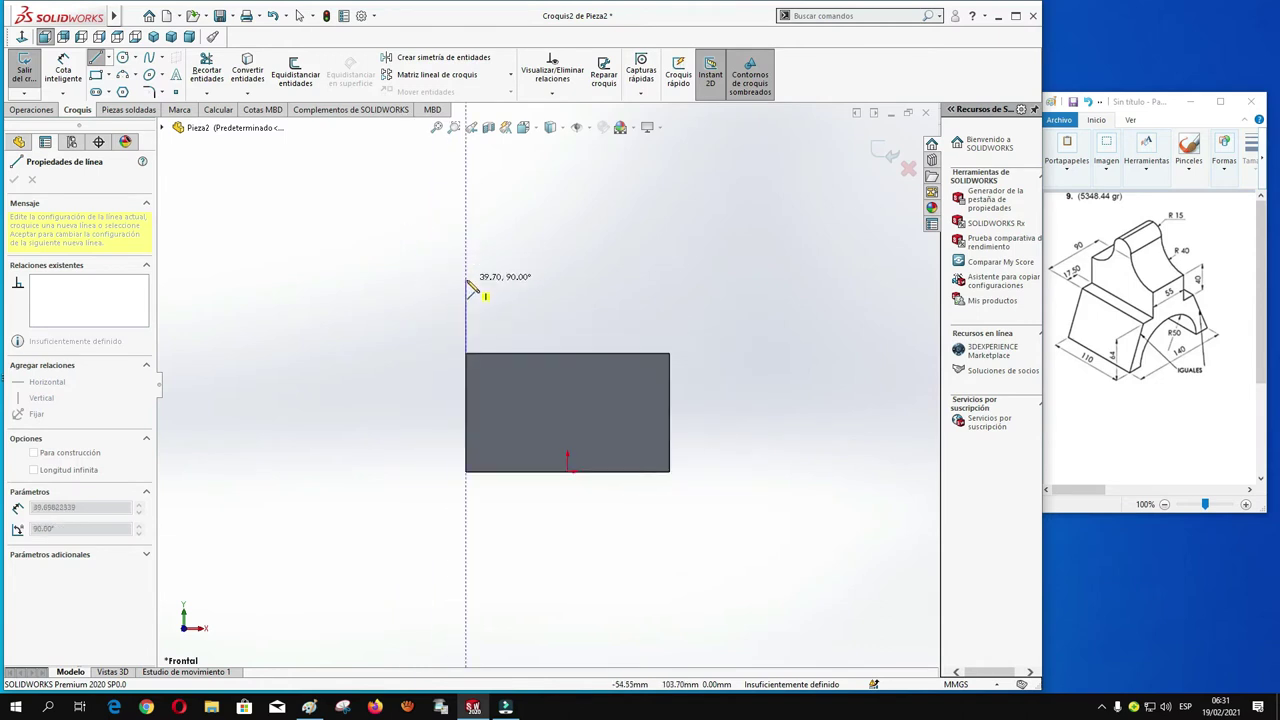
click(465, 281)
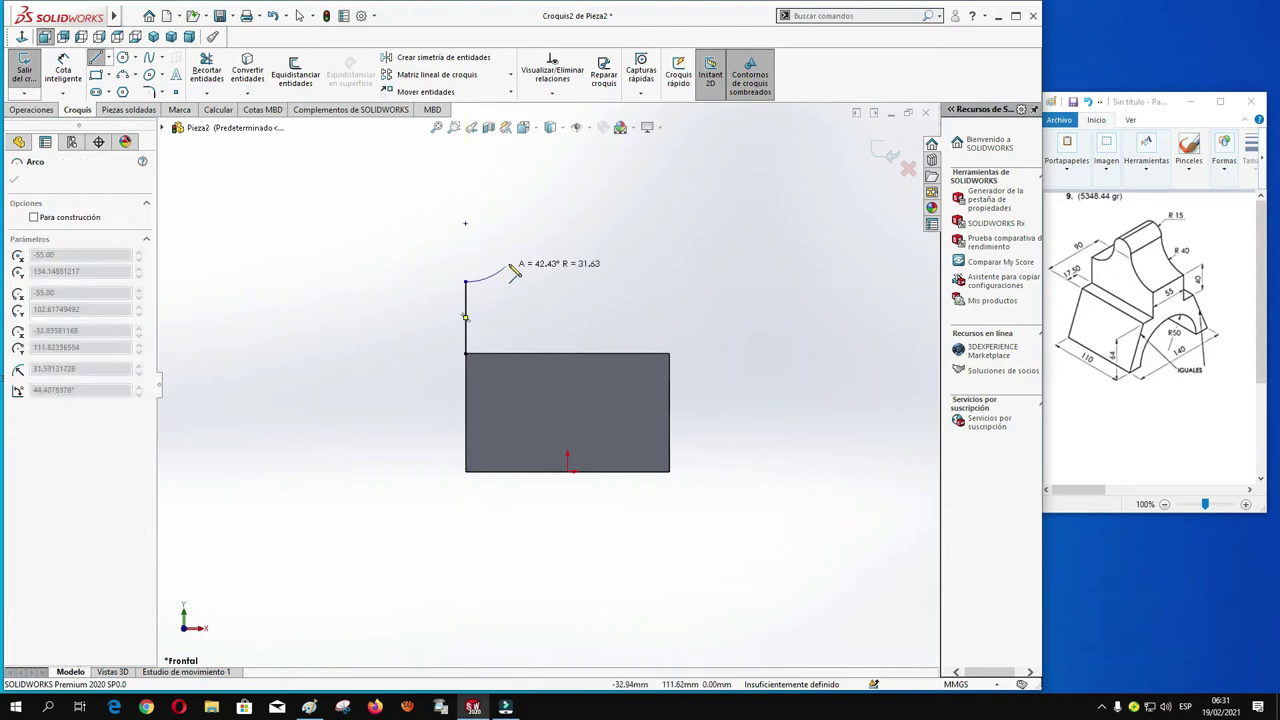
Step: Continue with tangent arcs into a rounded top, then the right side and base line to close
click(544, 205)
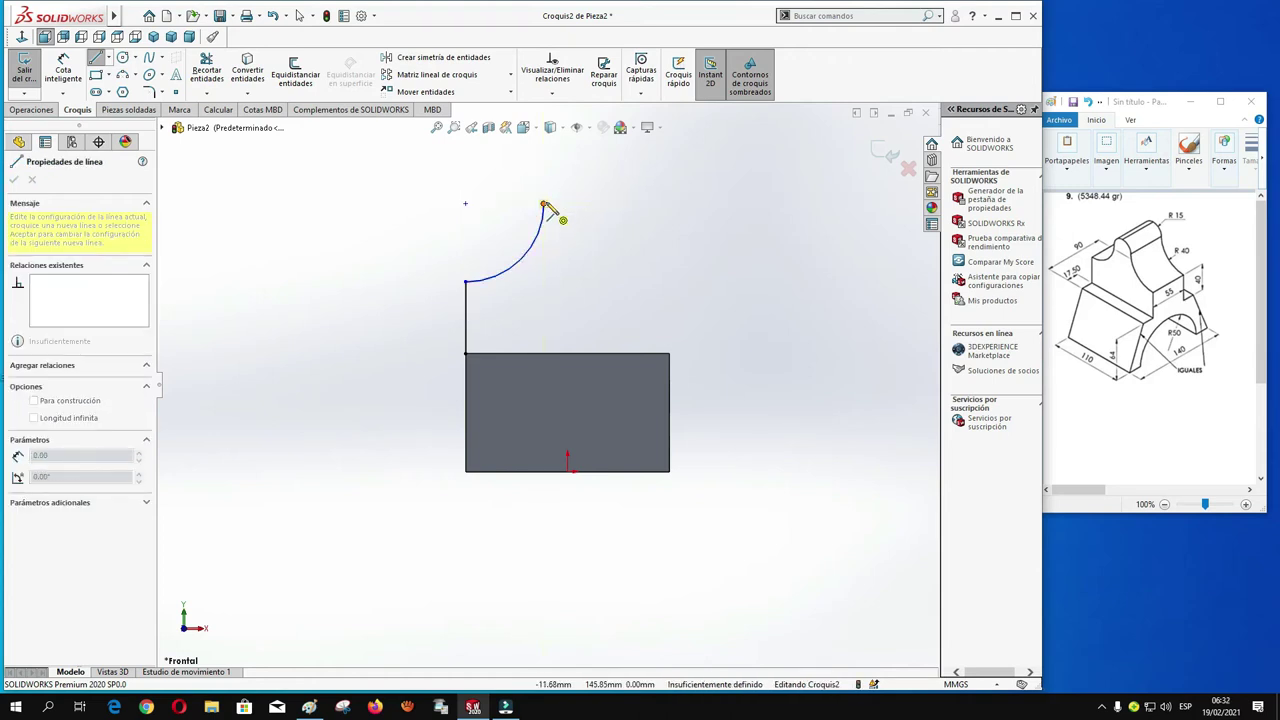
click(621, 205)
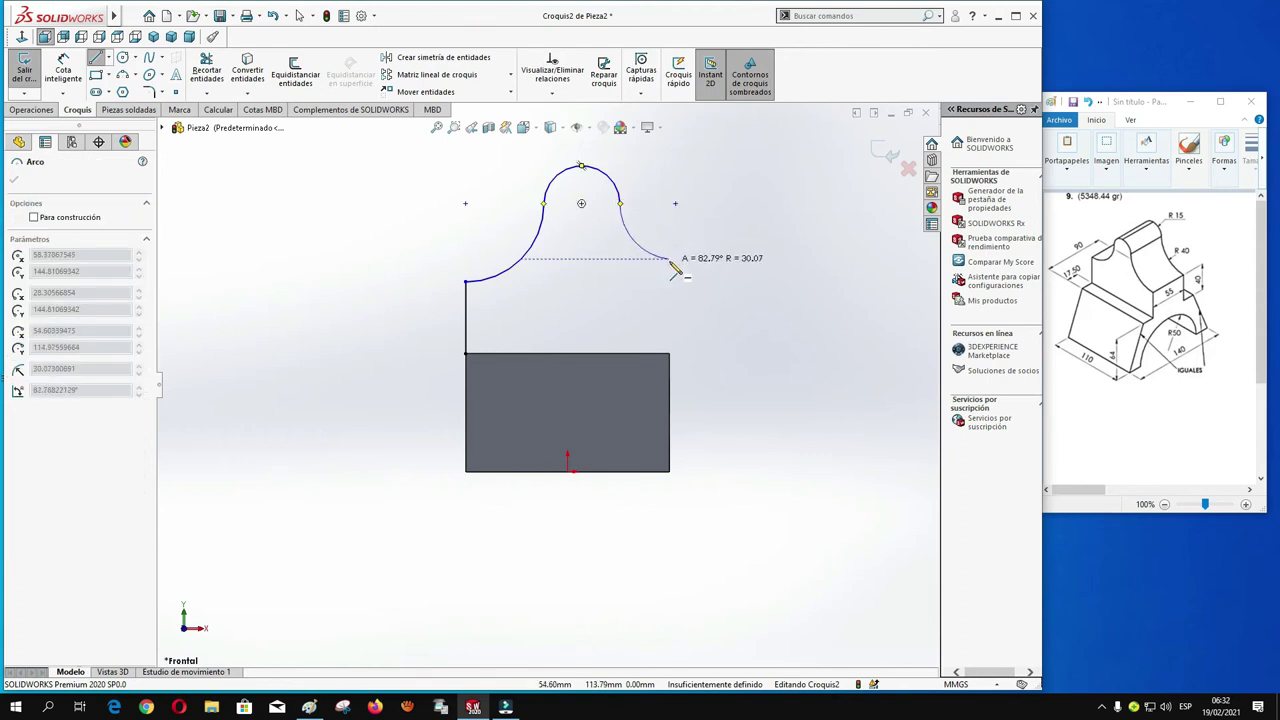
click(671, 256)
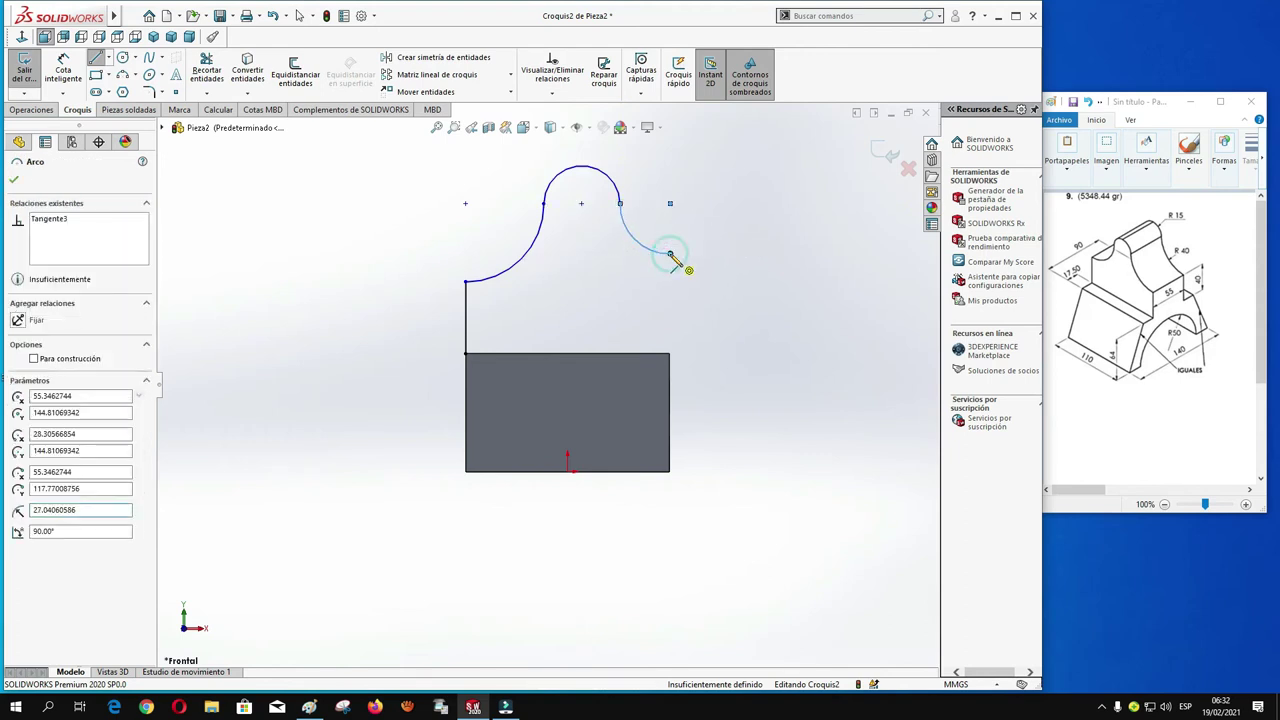
click(670, 353)
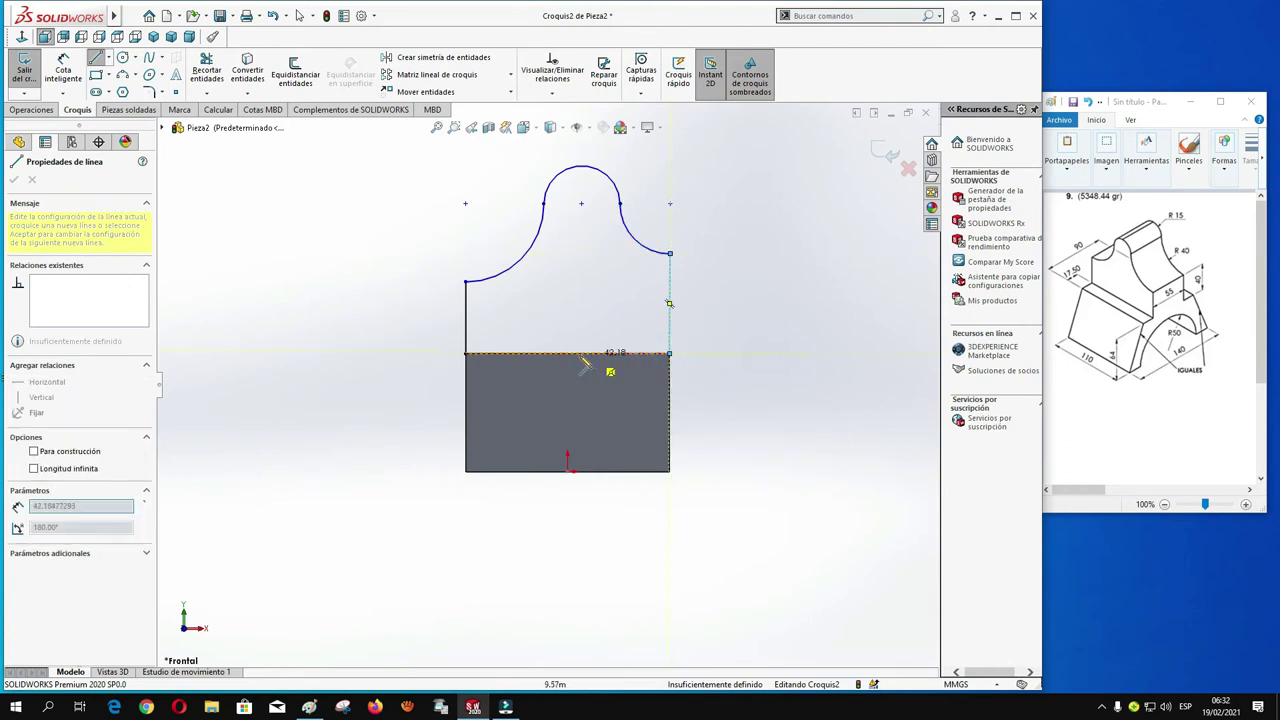
click(466, 354)
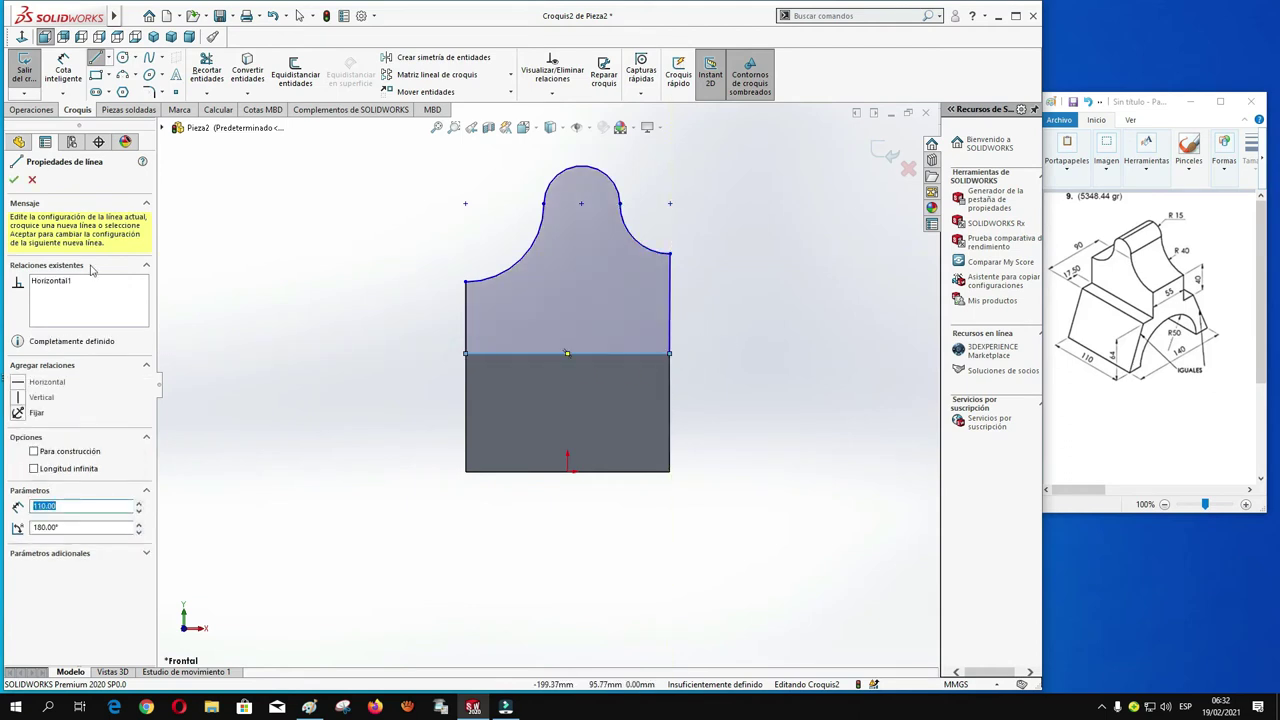
click(15, 180)
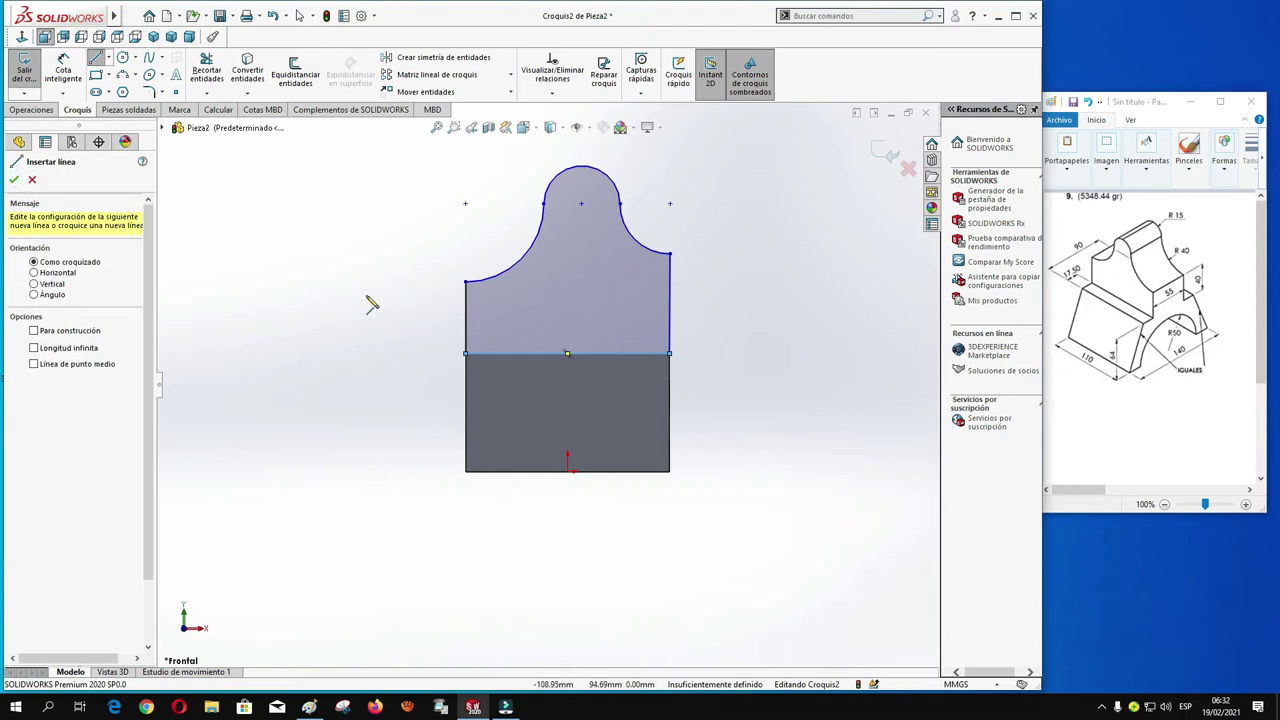
Step: Dimension the rib's right vertical edge to 40 mm
click(62, 68)
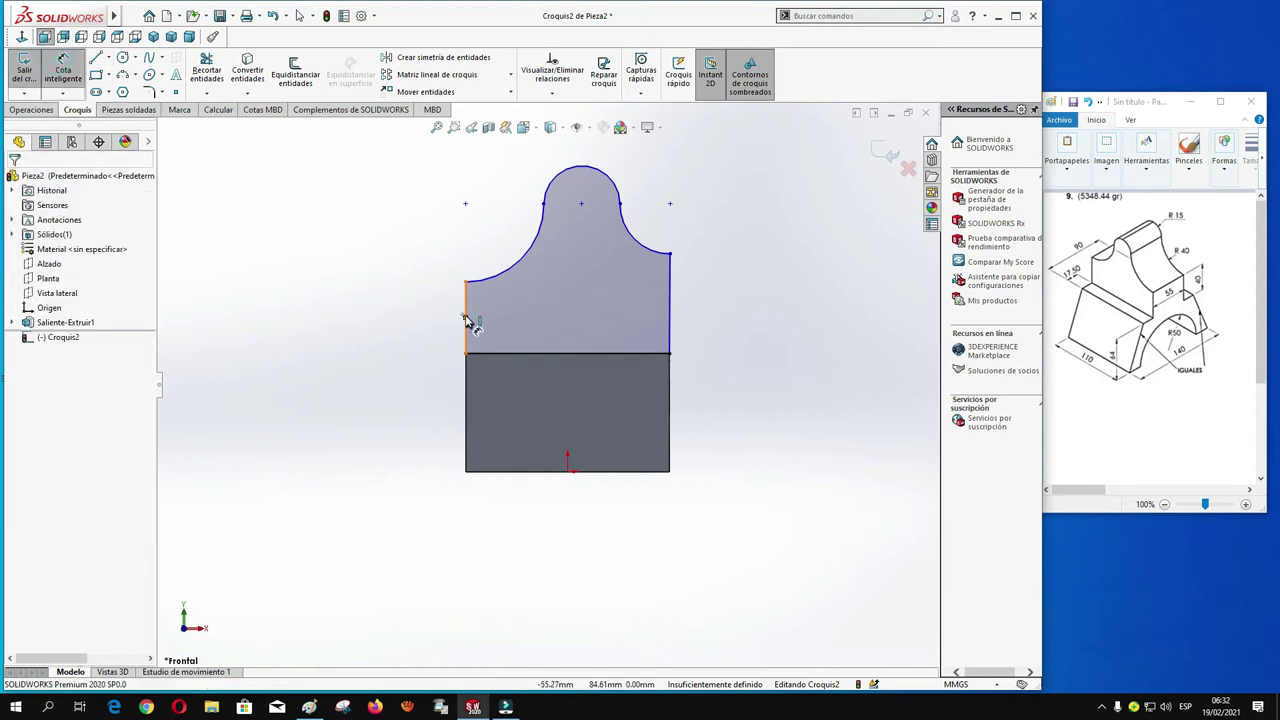
click(670, 316)
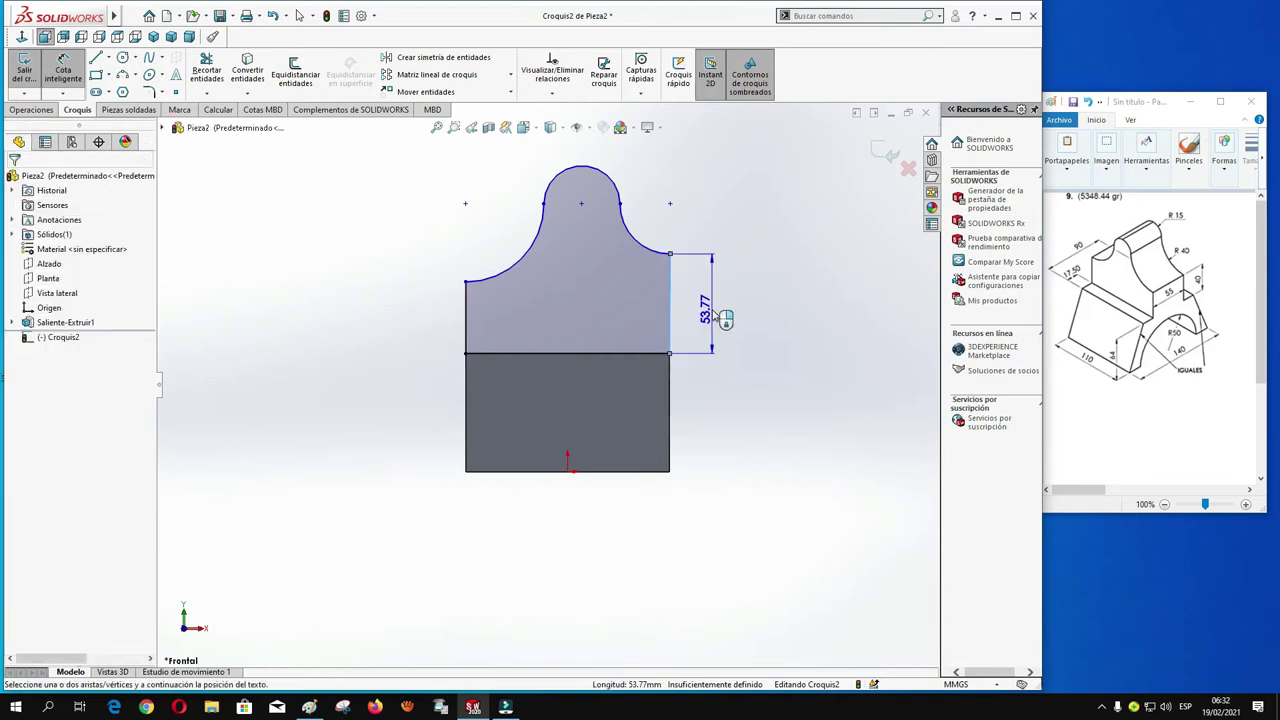
click(713, 315)
text(40)
key(Return)
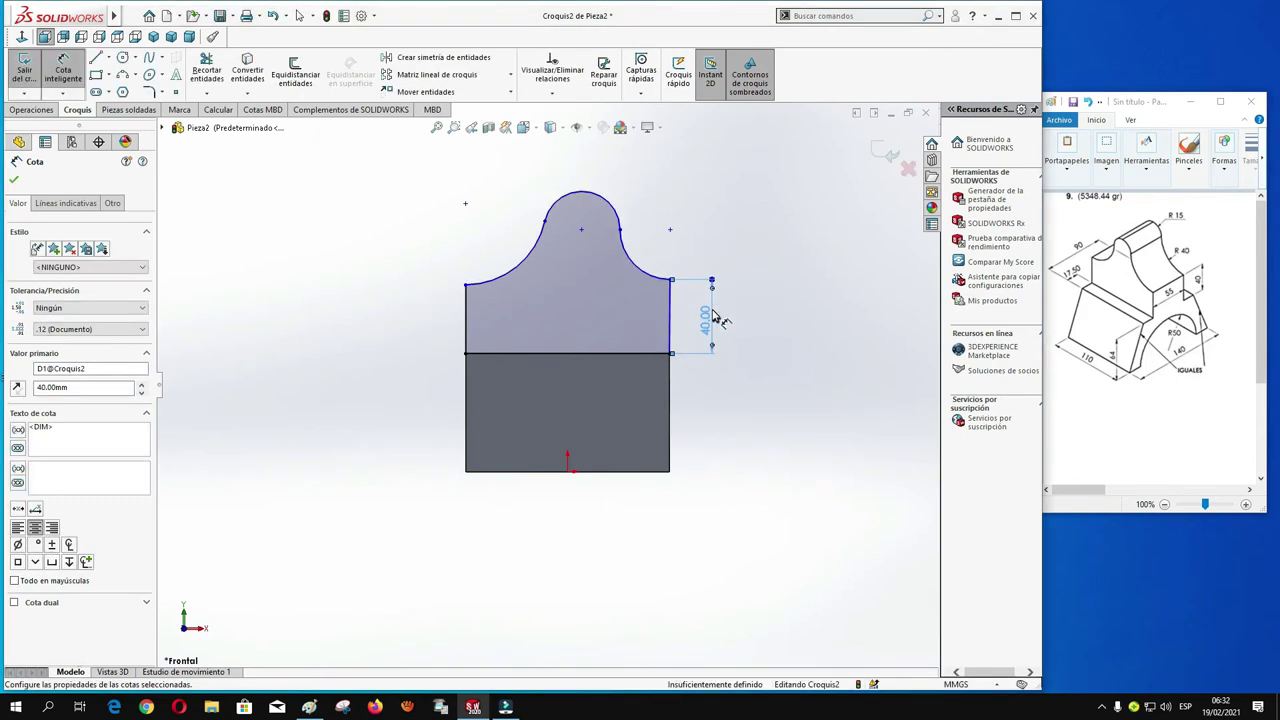
click(14, 181)
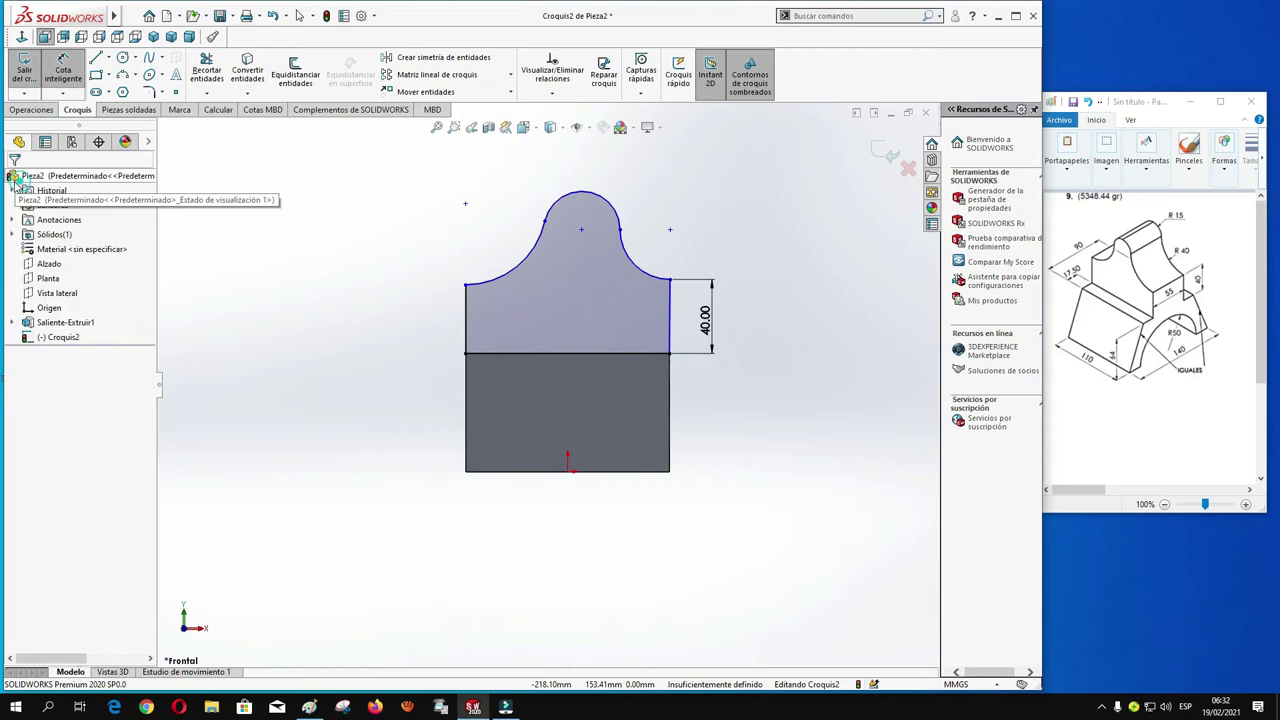
Step: Make the two rib side edges equal and parallel
click(670, 345)
ctrl+click(466, 345)
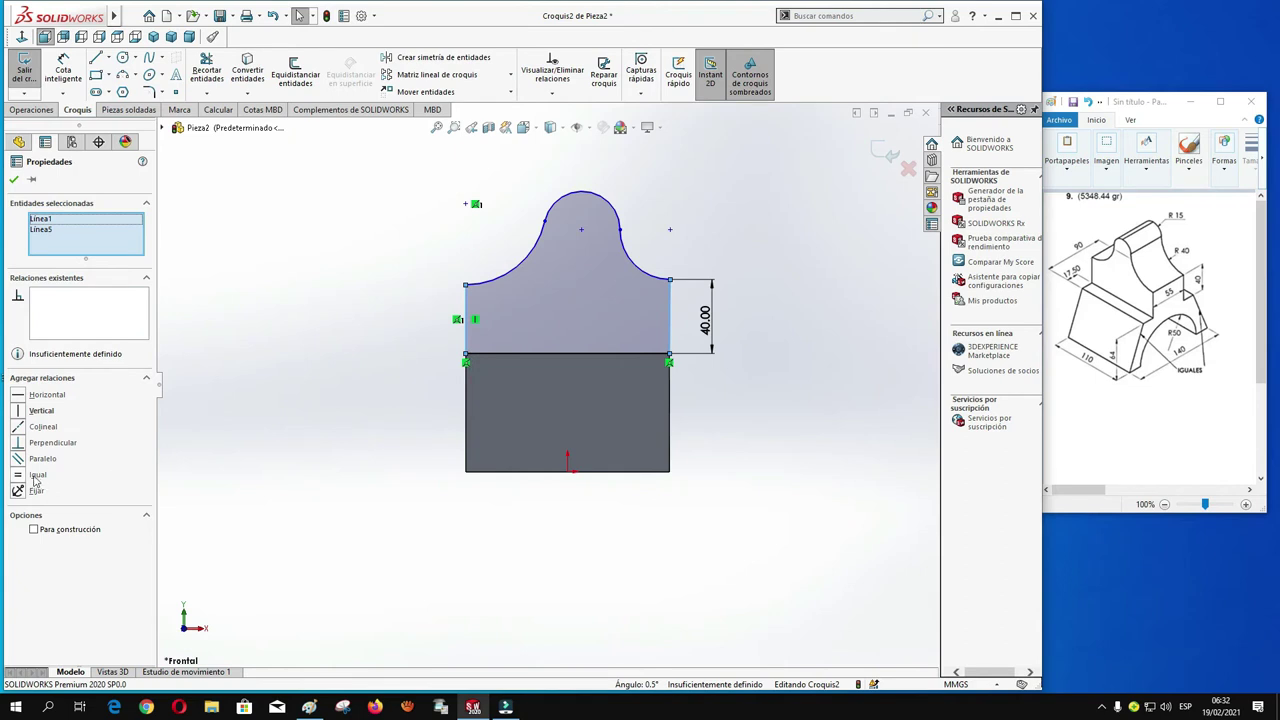
click(15, 476)
click(17, 459)
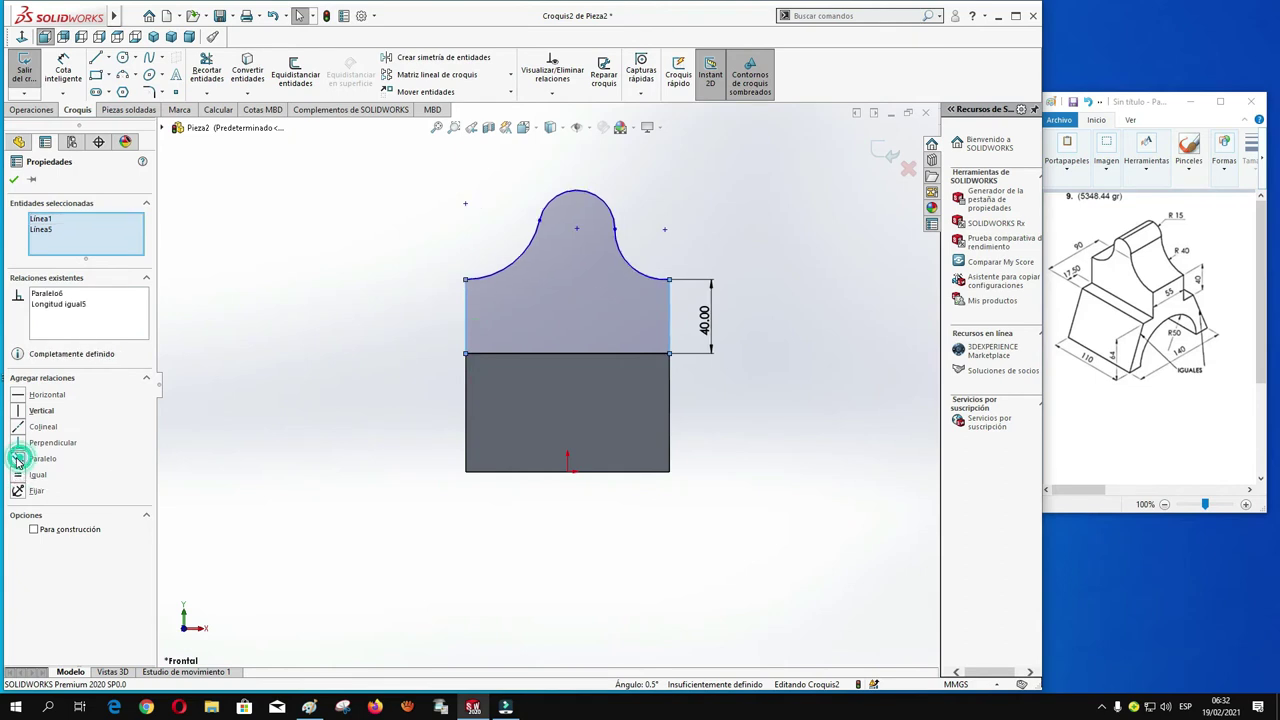
click(14, 181)
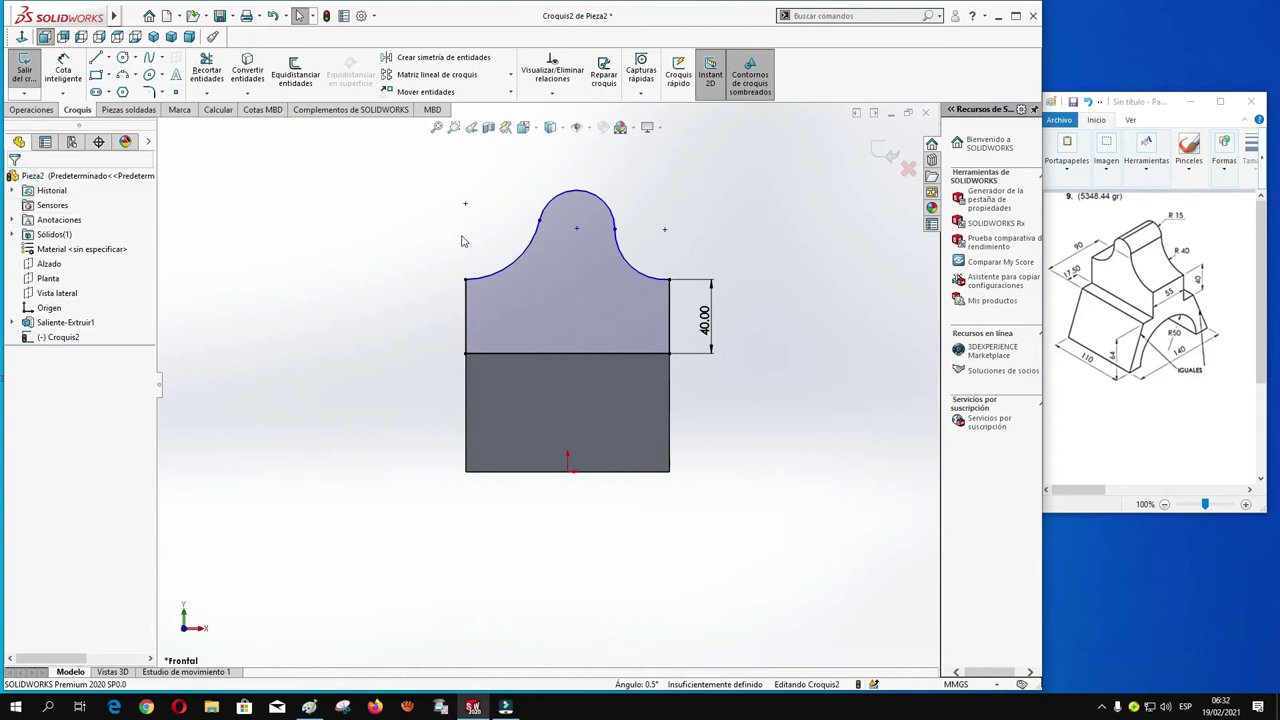
Step: Align the top arc's centre vertically above the base line's midpoint
click(577, 232)
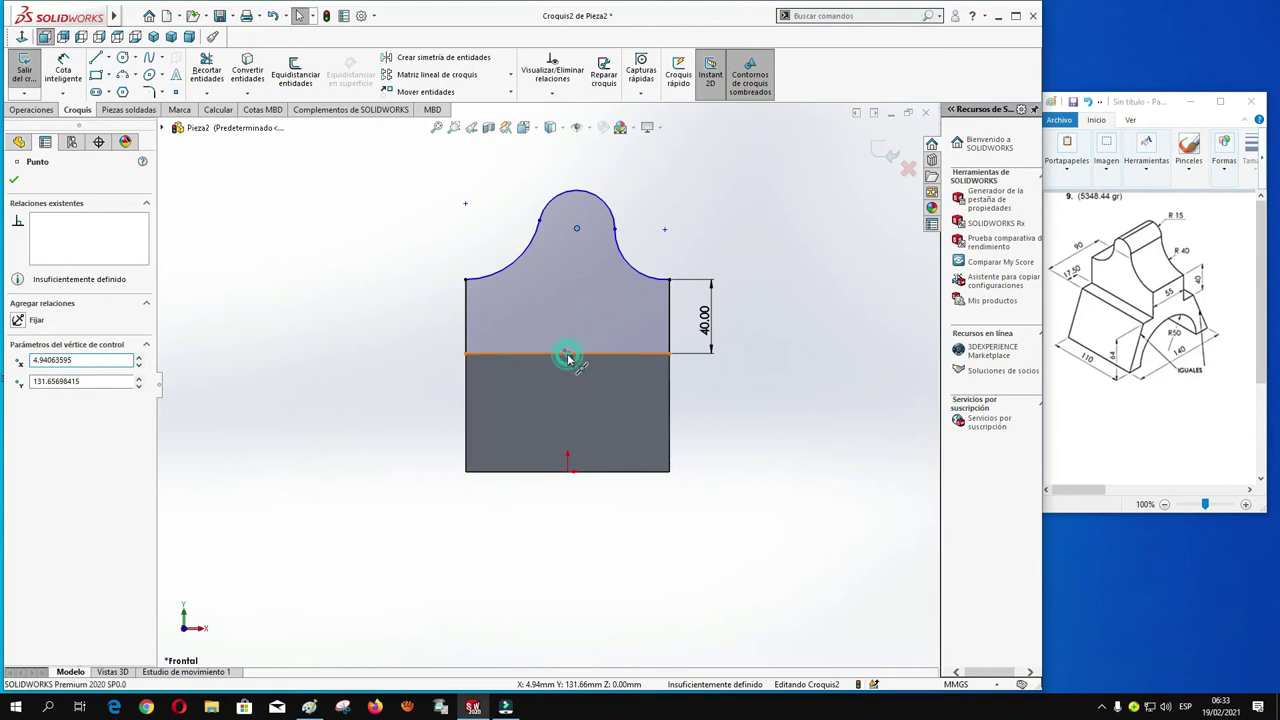
ctrl+click(567, 354)
click(20, 411)
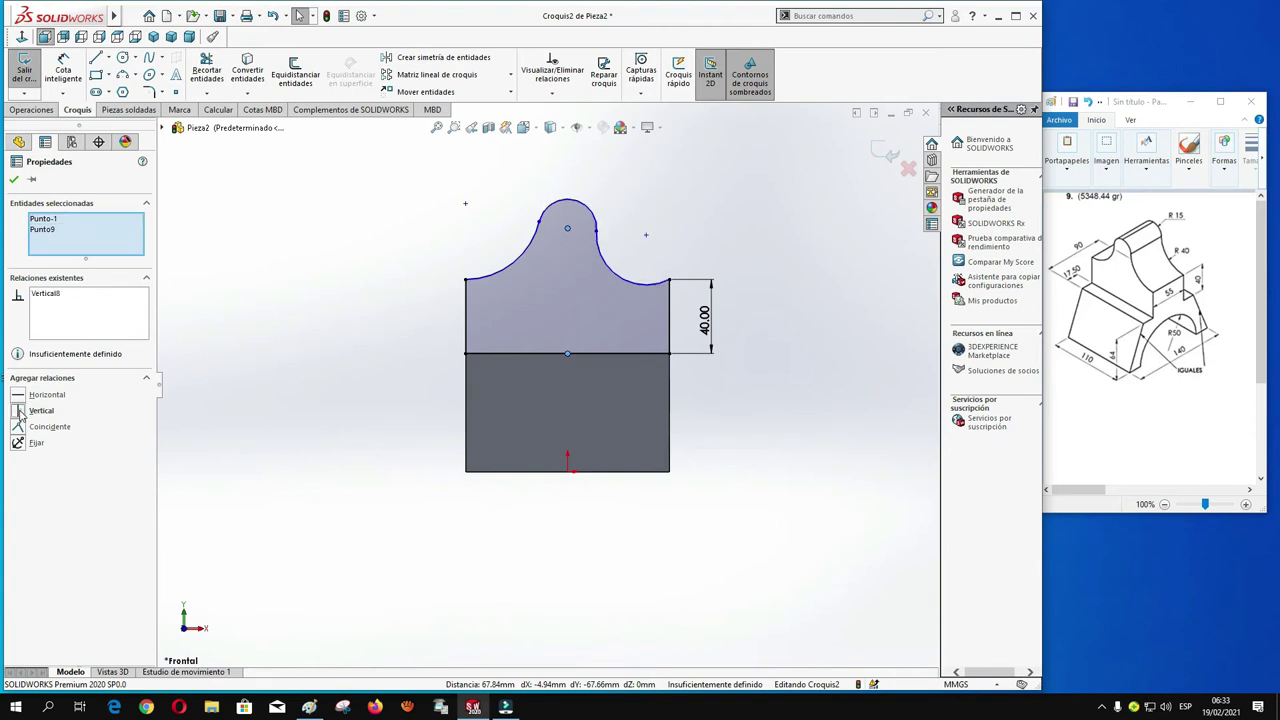
click(14, 180)
click(64, 64)
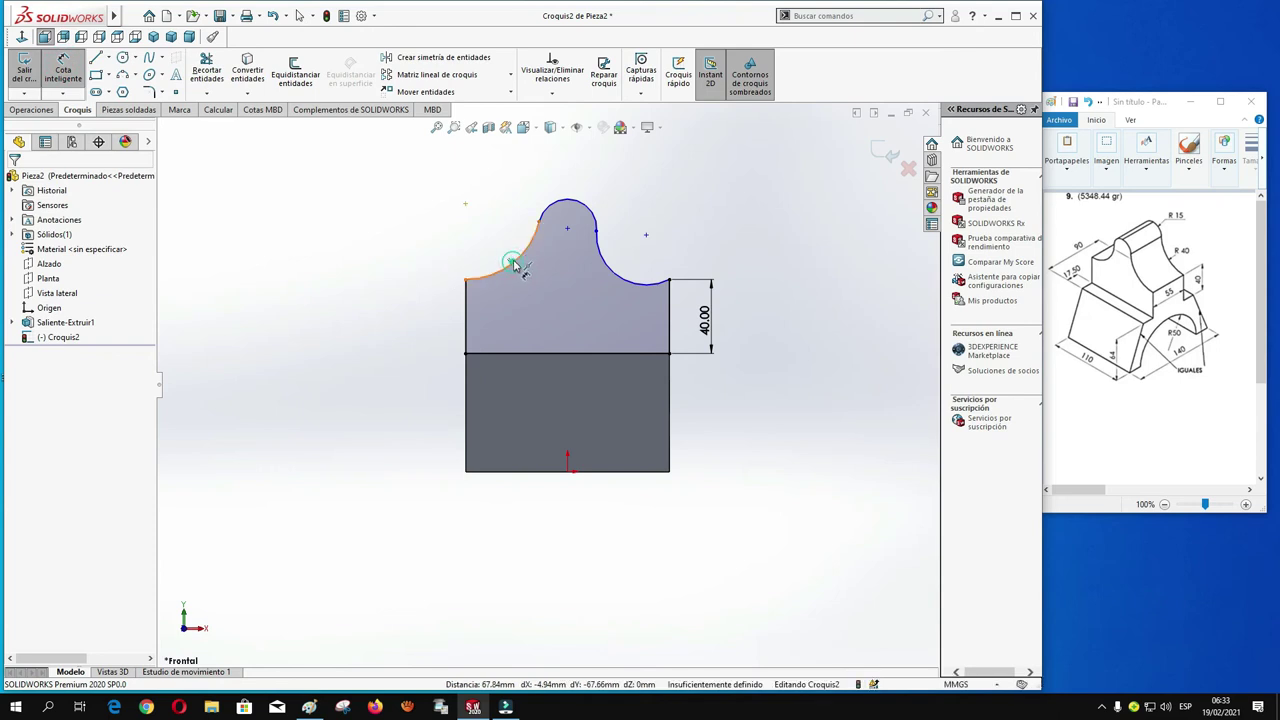
Step: Dimension the left tangent arc of the rib sketch with a 40 mm radius
click(509, 263)
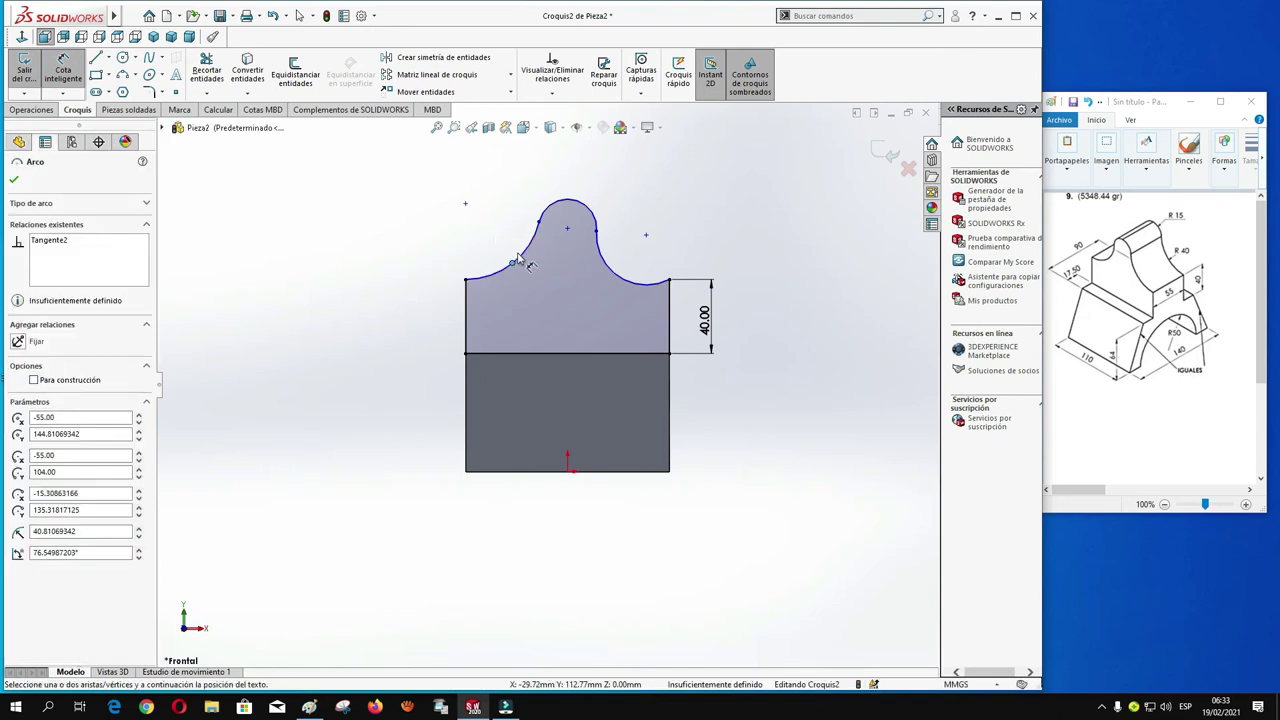
click(512, 260)
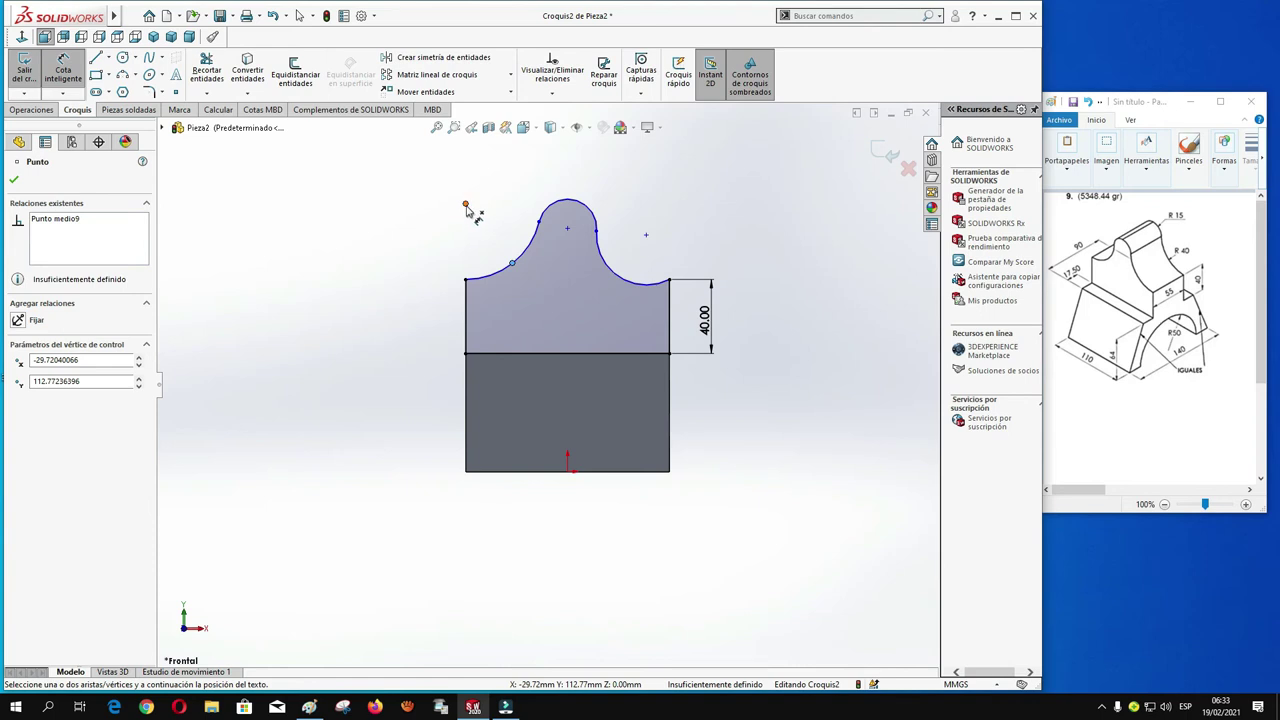
key(Escape)
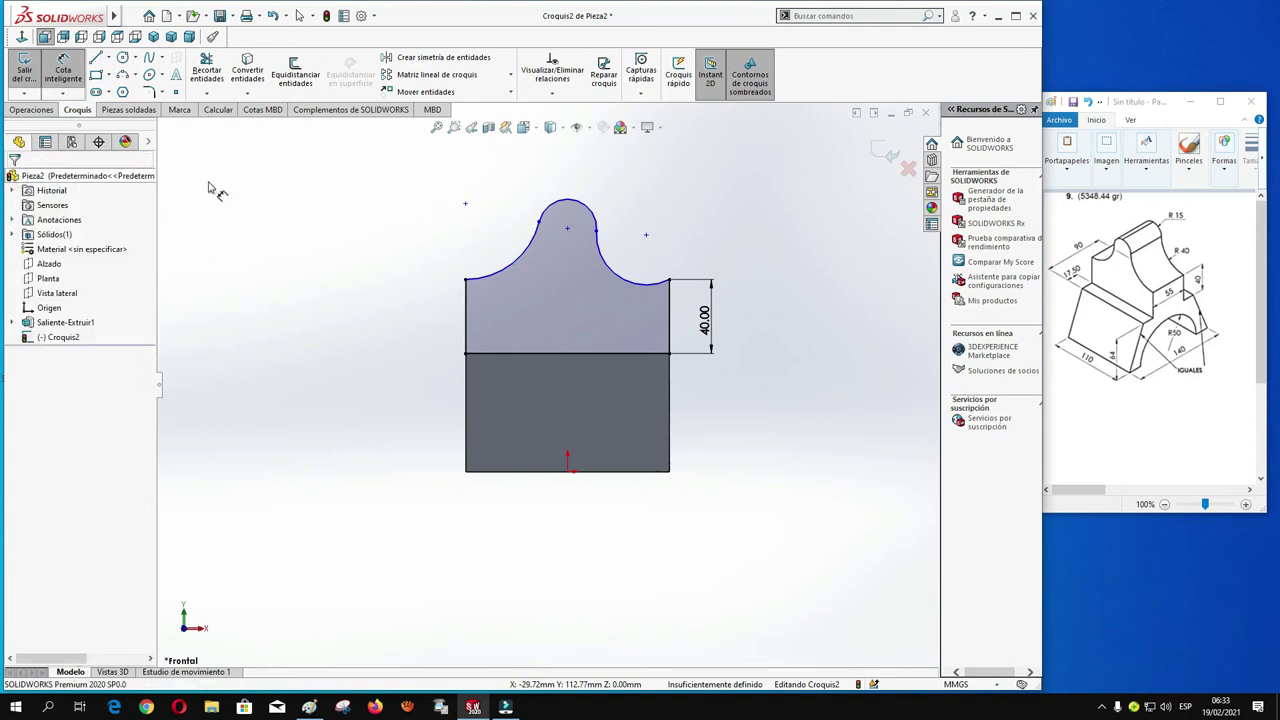
click(63, 70)
click(510, 258)
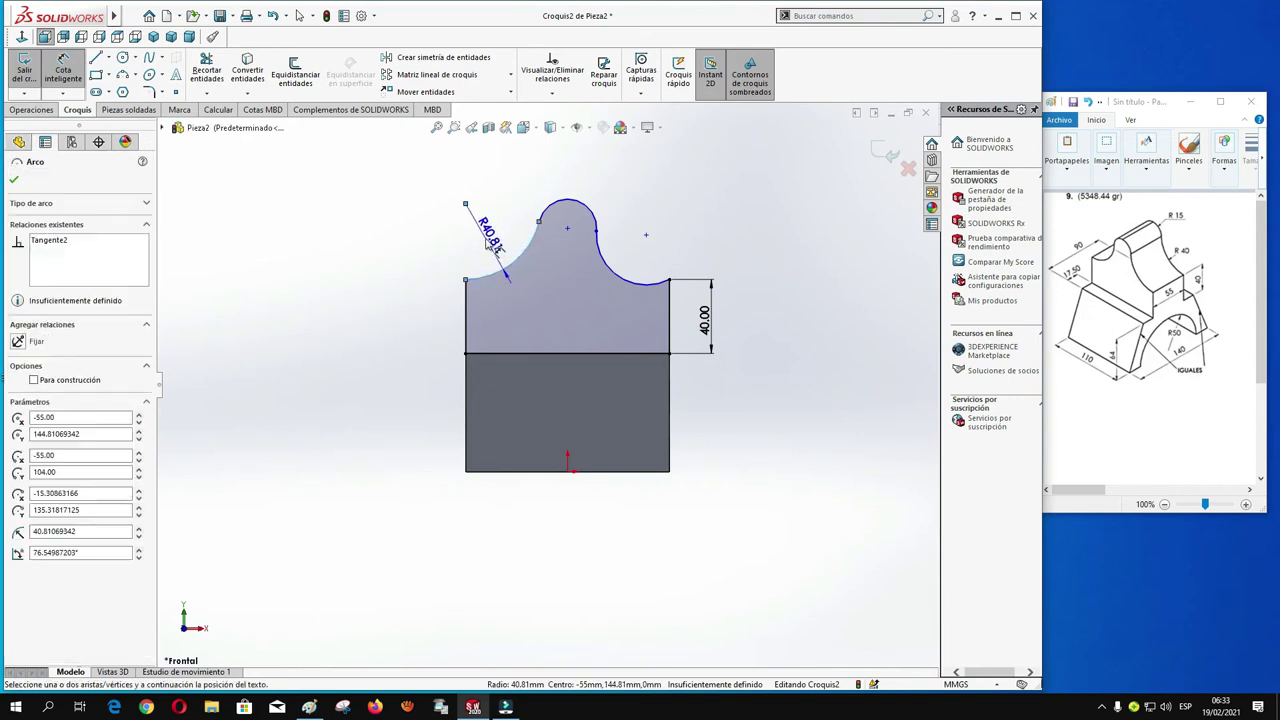
click(492, 246)
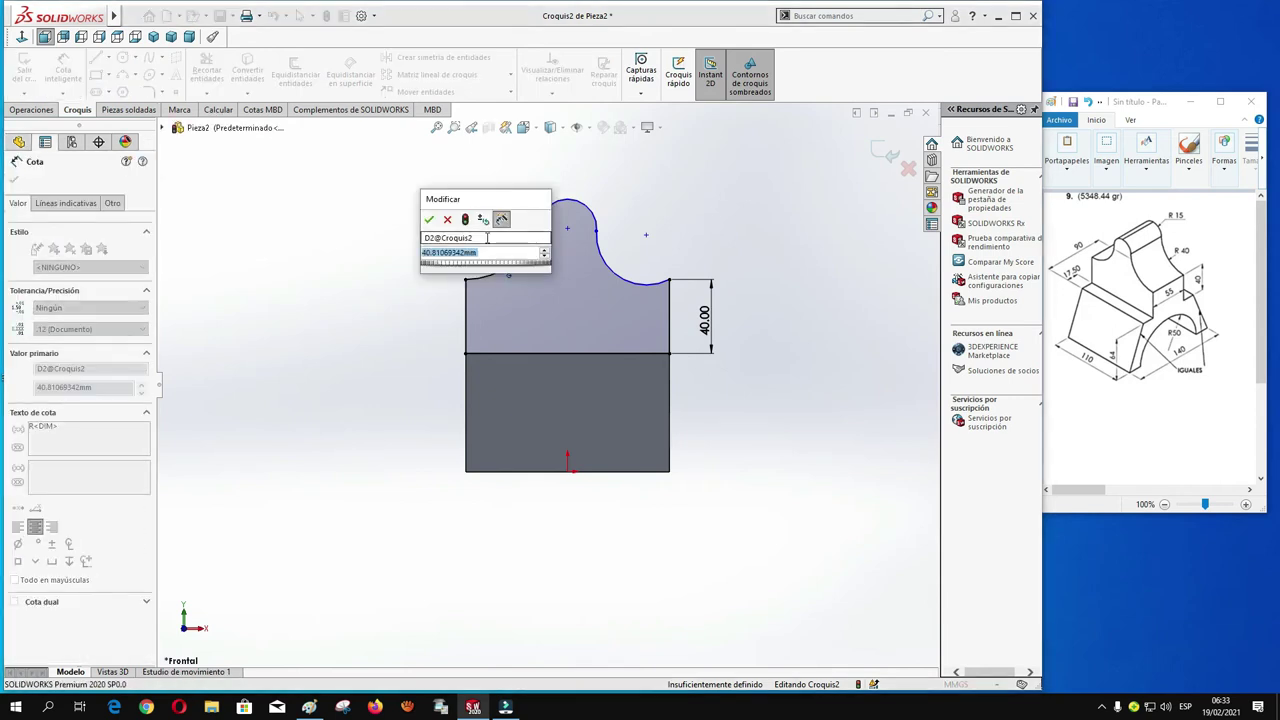
text(40)
key(Return)
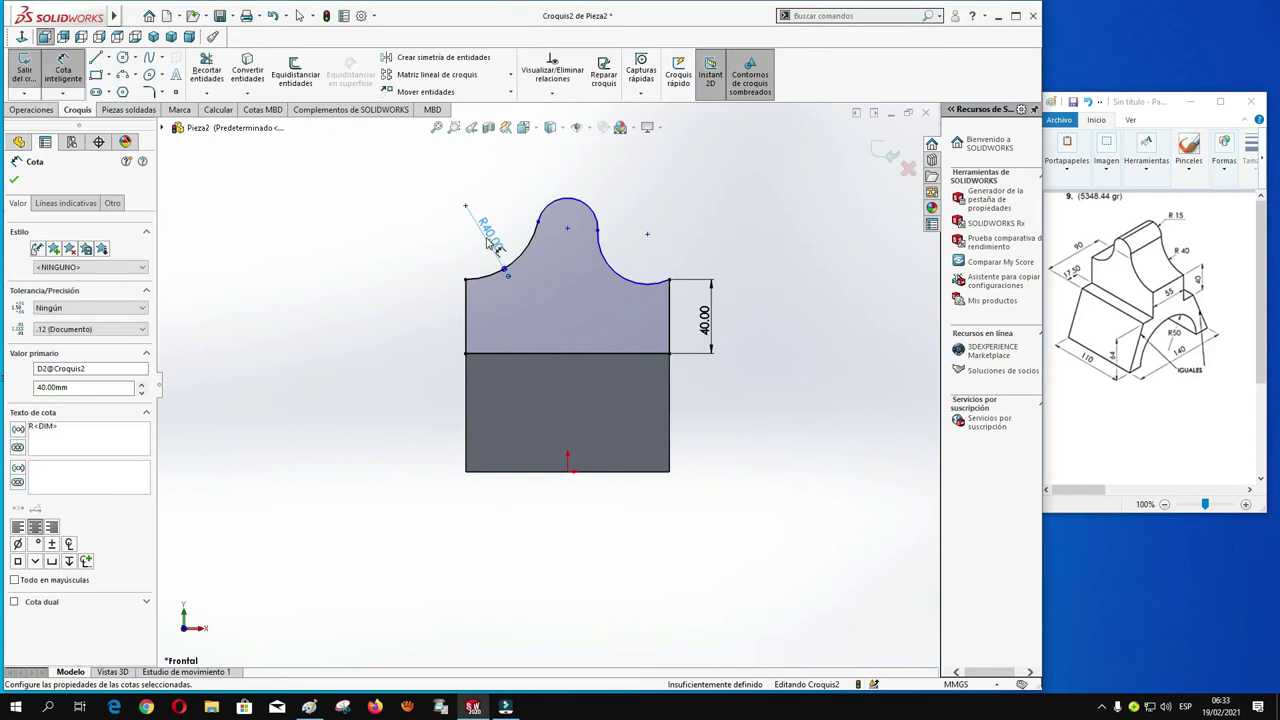
Step: Give the top arc an R15 radius and the right arc R40
click(568, 204)
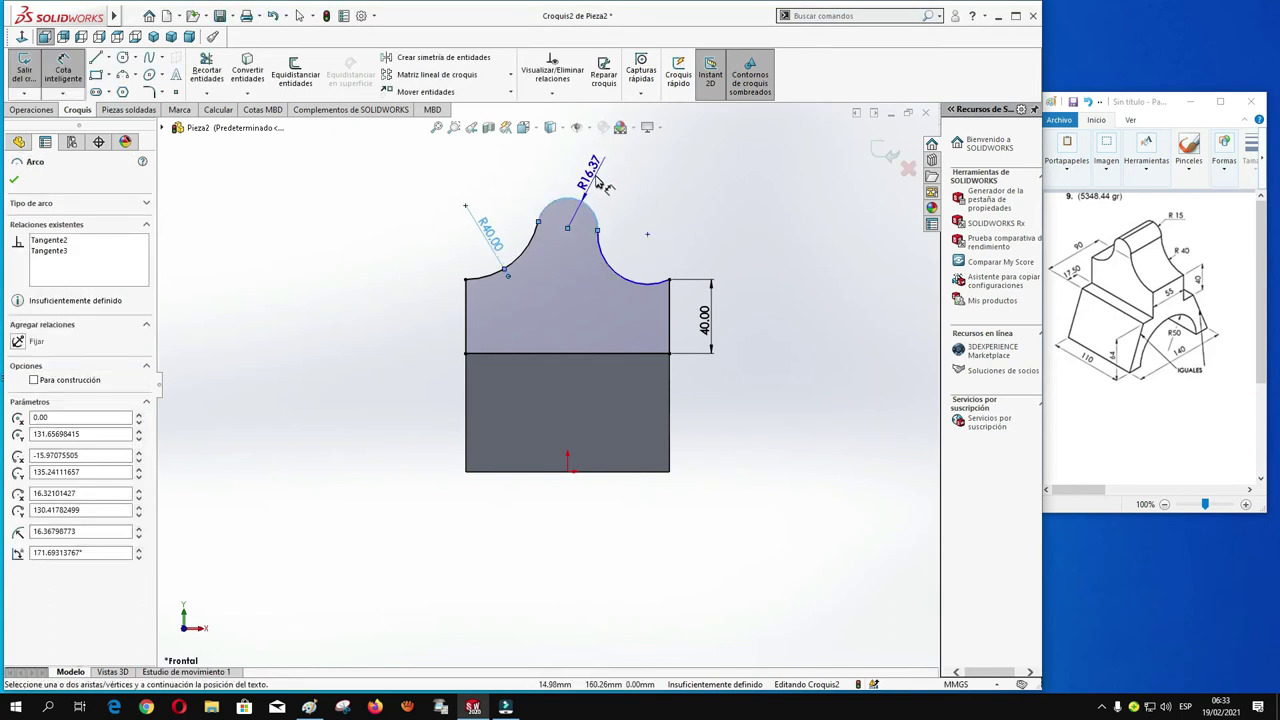
click(604, 184)
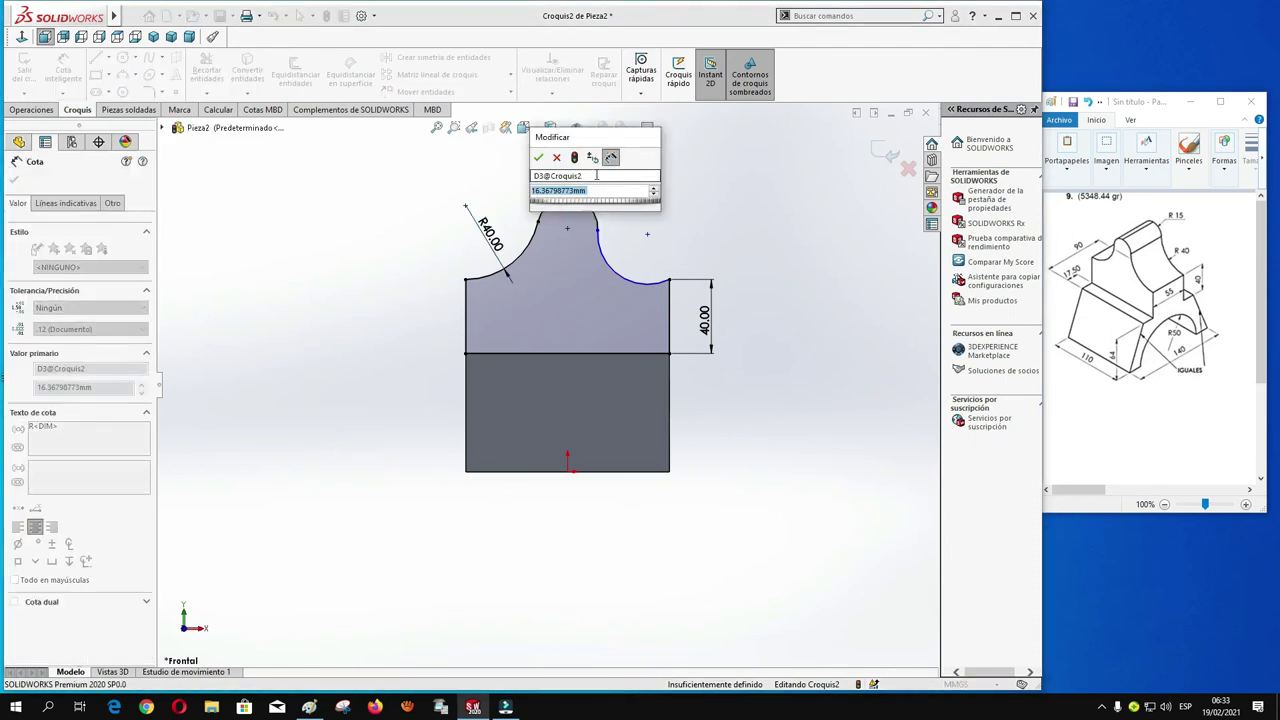
text(15)
key(Return)
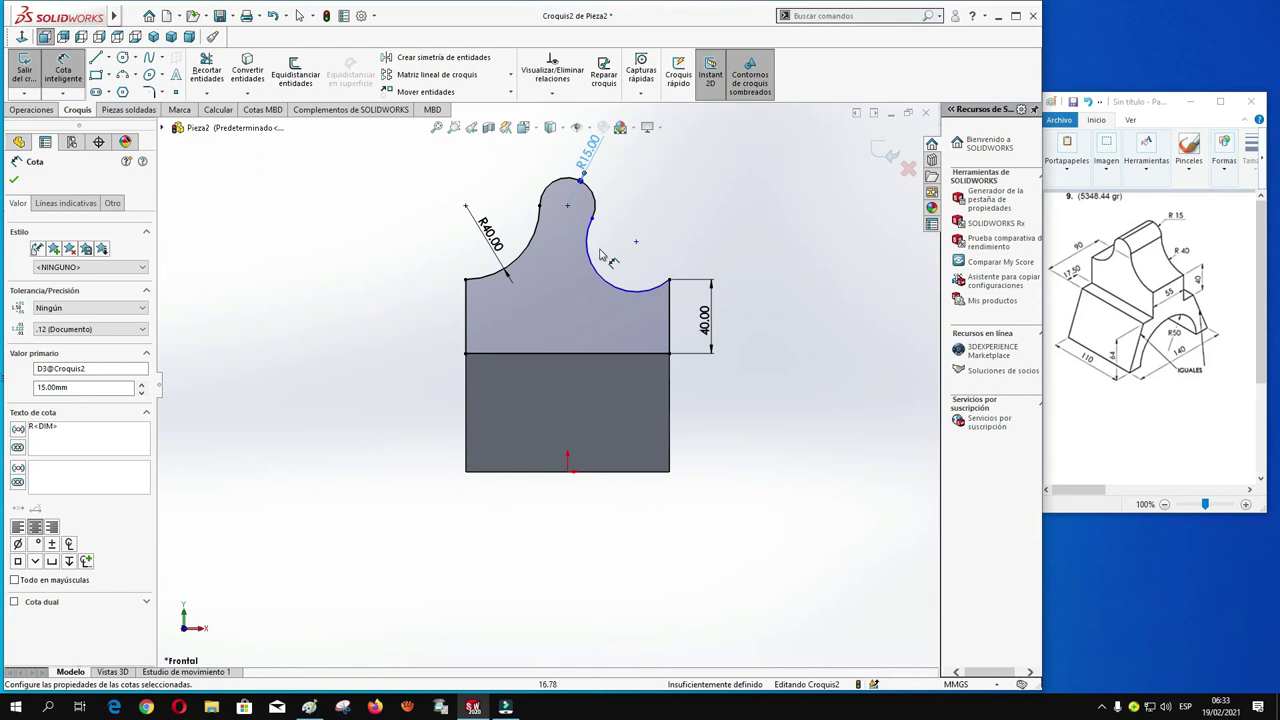
click(601, 281)
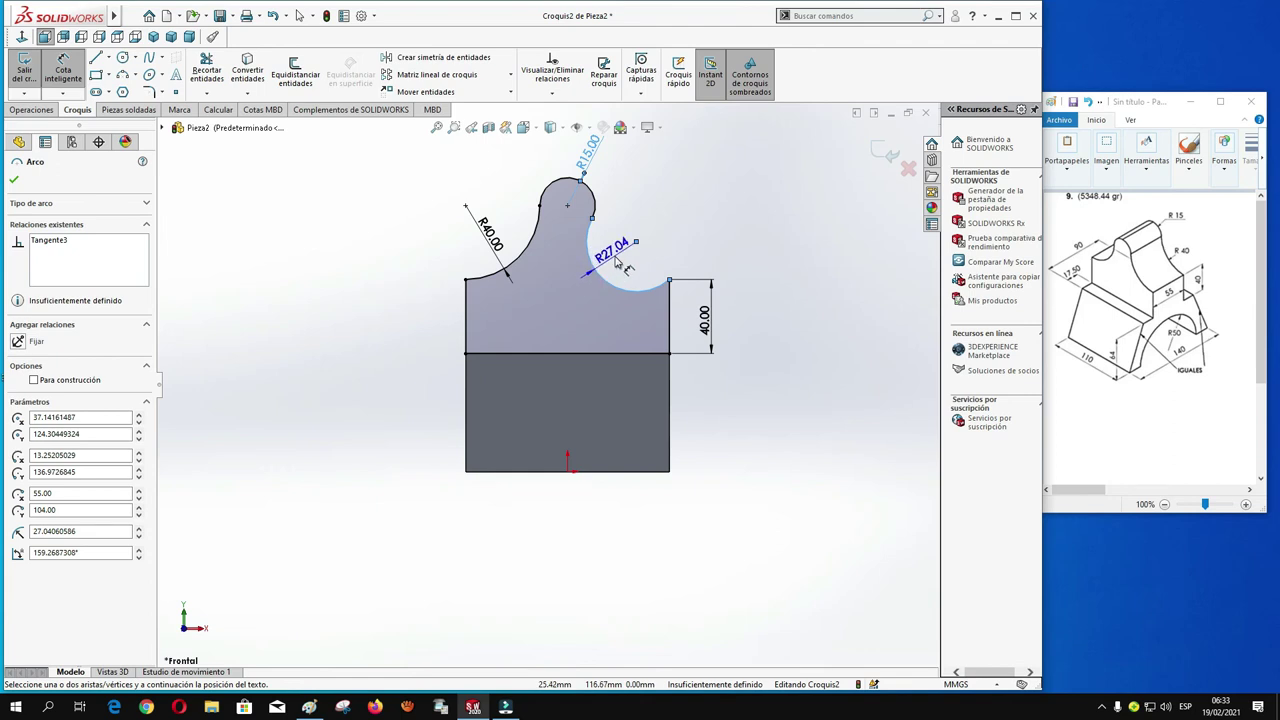
click(616, 262)
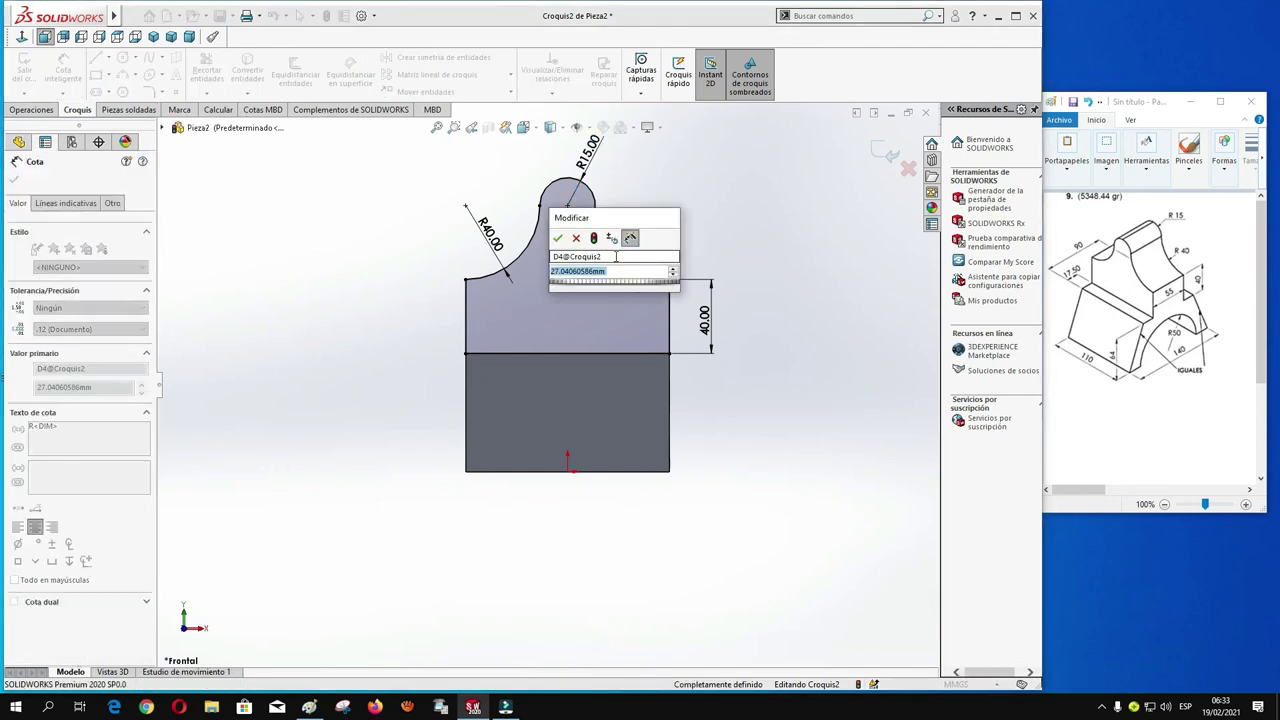
text(40)
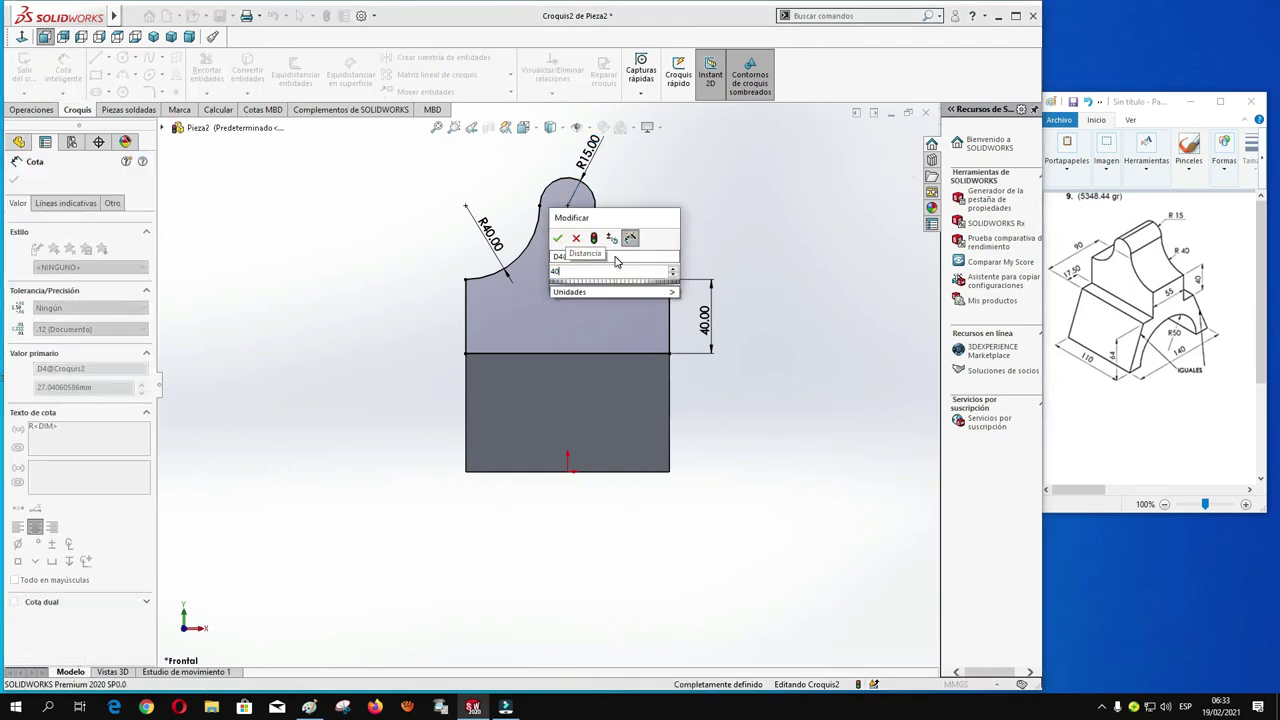
key(Return)
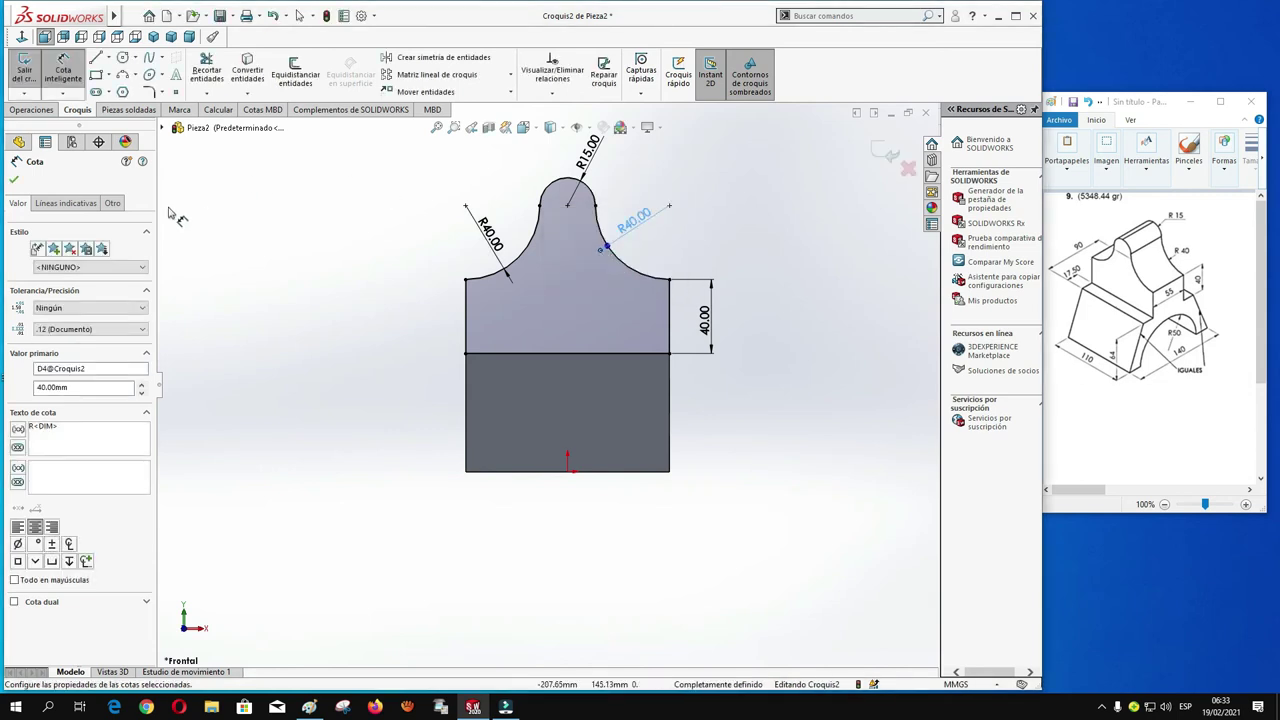
click(14, 181)
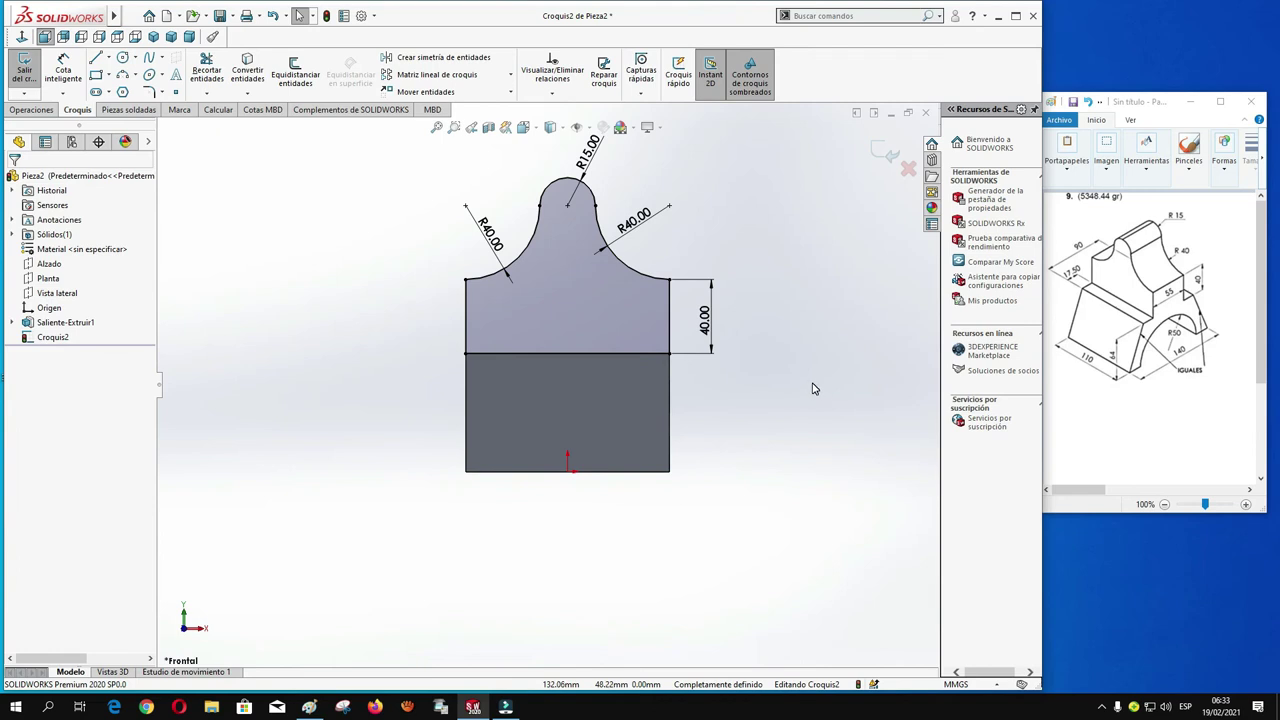
Step: Extrude the rib sketch as a boss 55 mm with a Plano medio end condition
click(32, 110)
click(33, 75)
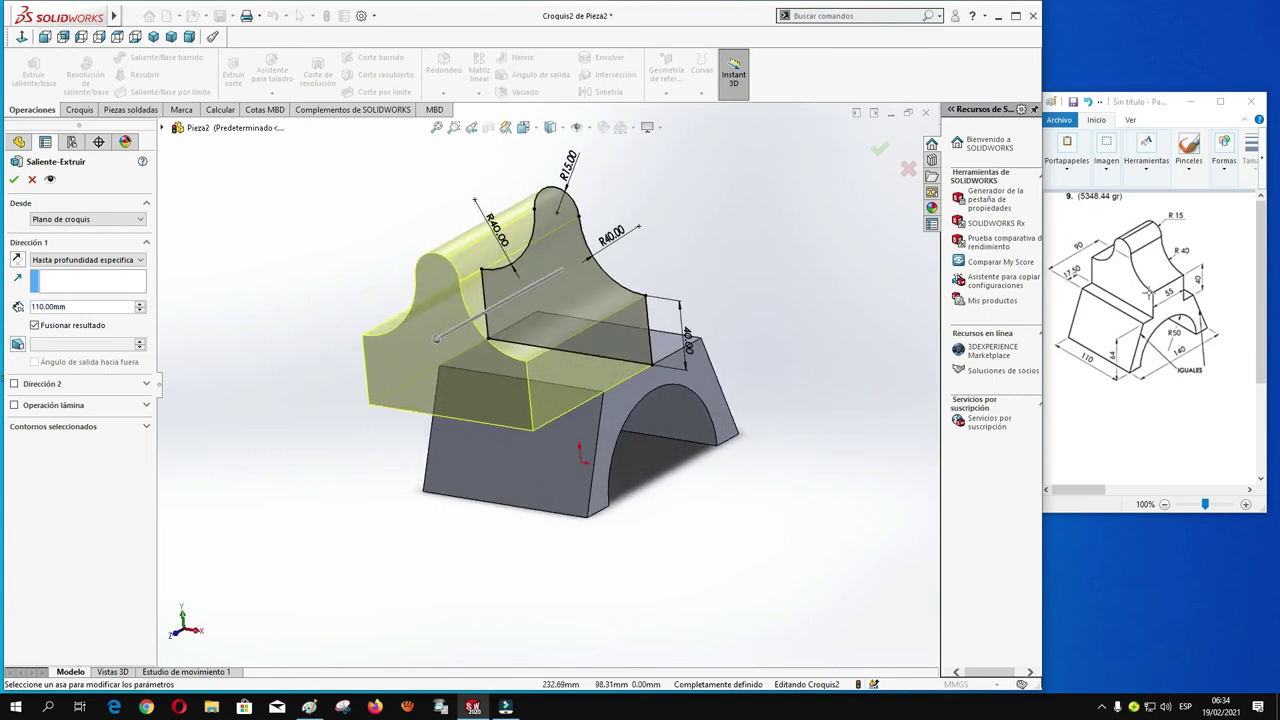
click(134, 260)
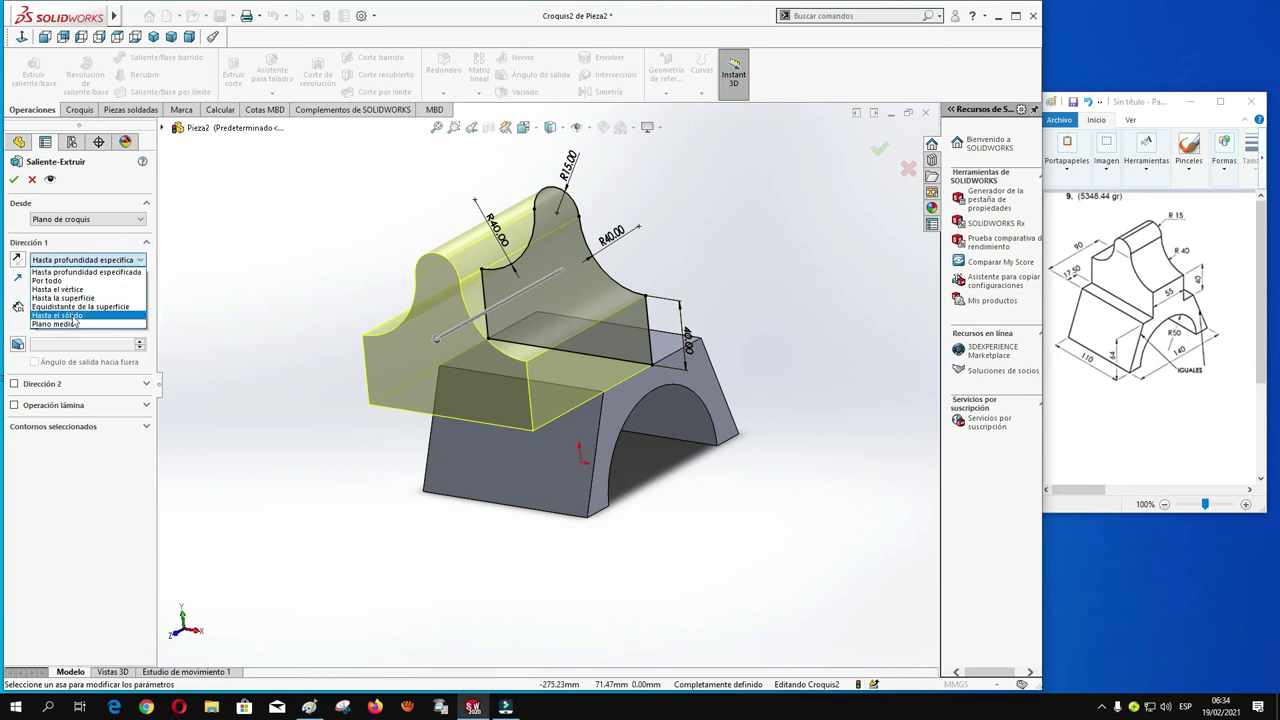
click(70, 327)
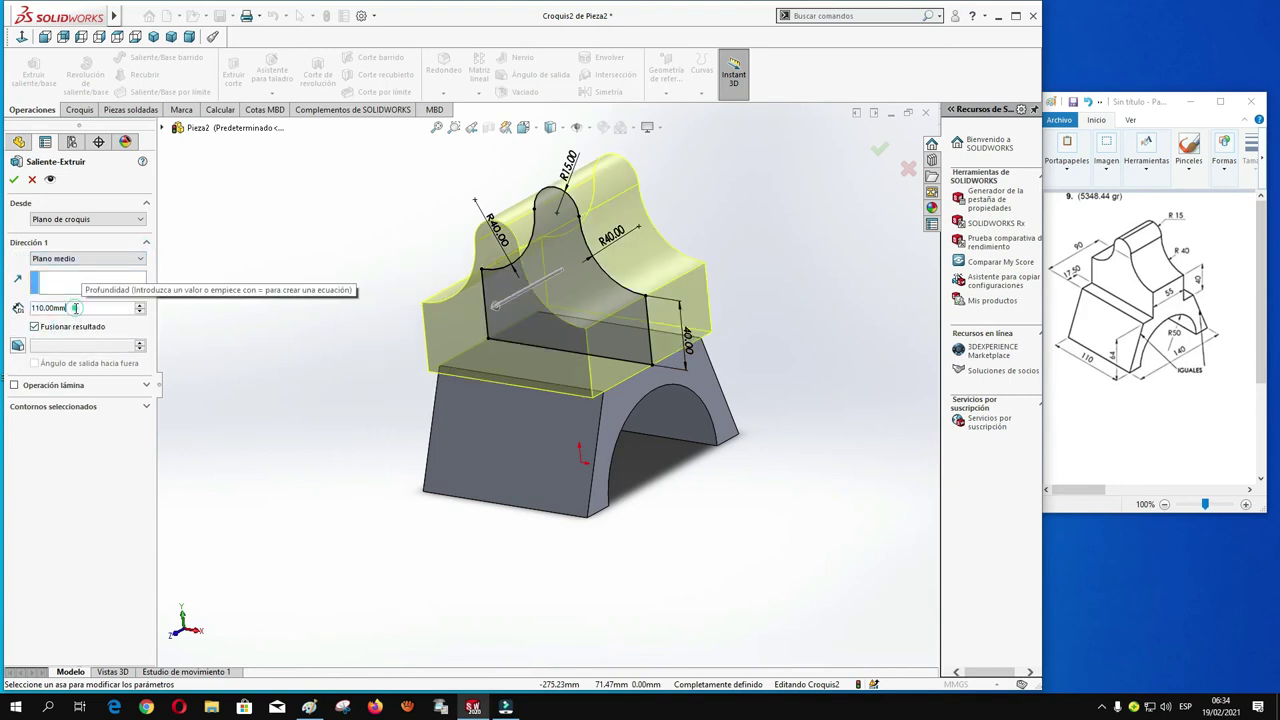
text(55)
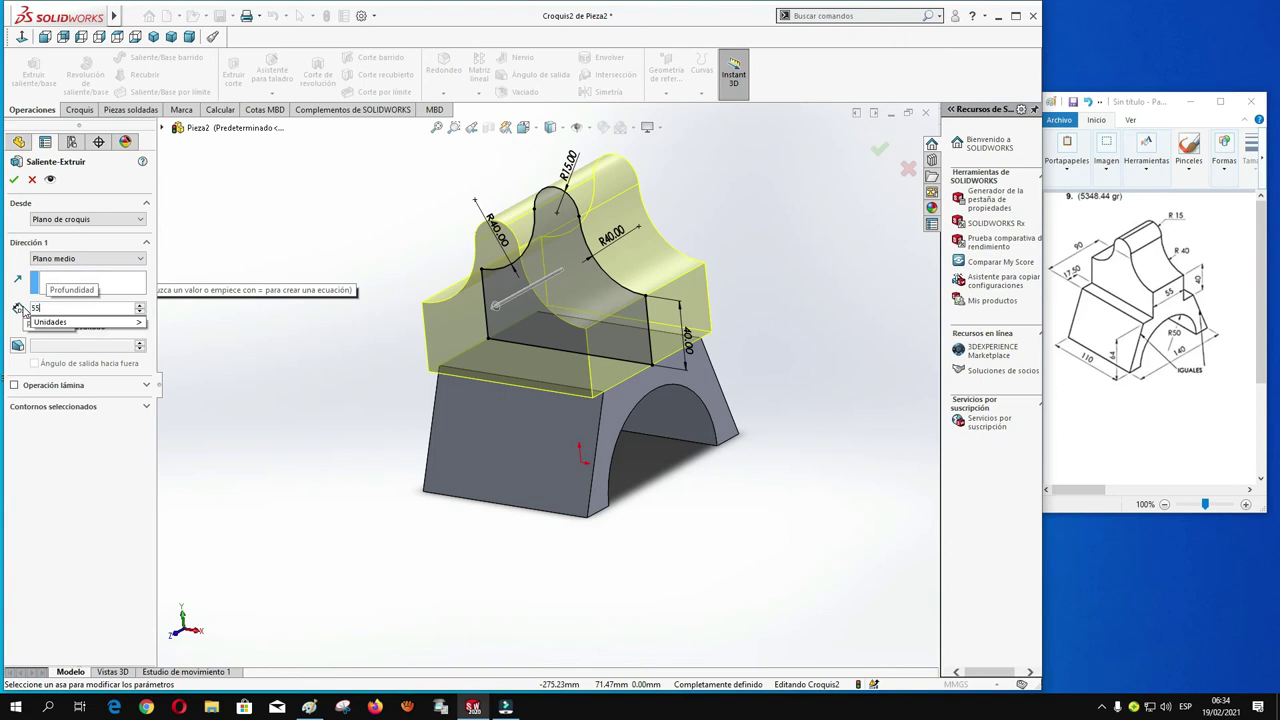
key(Return)
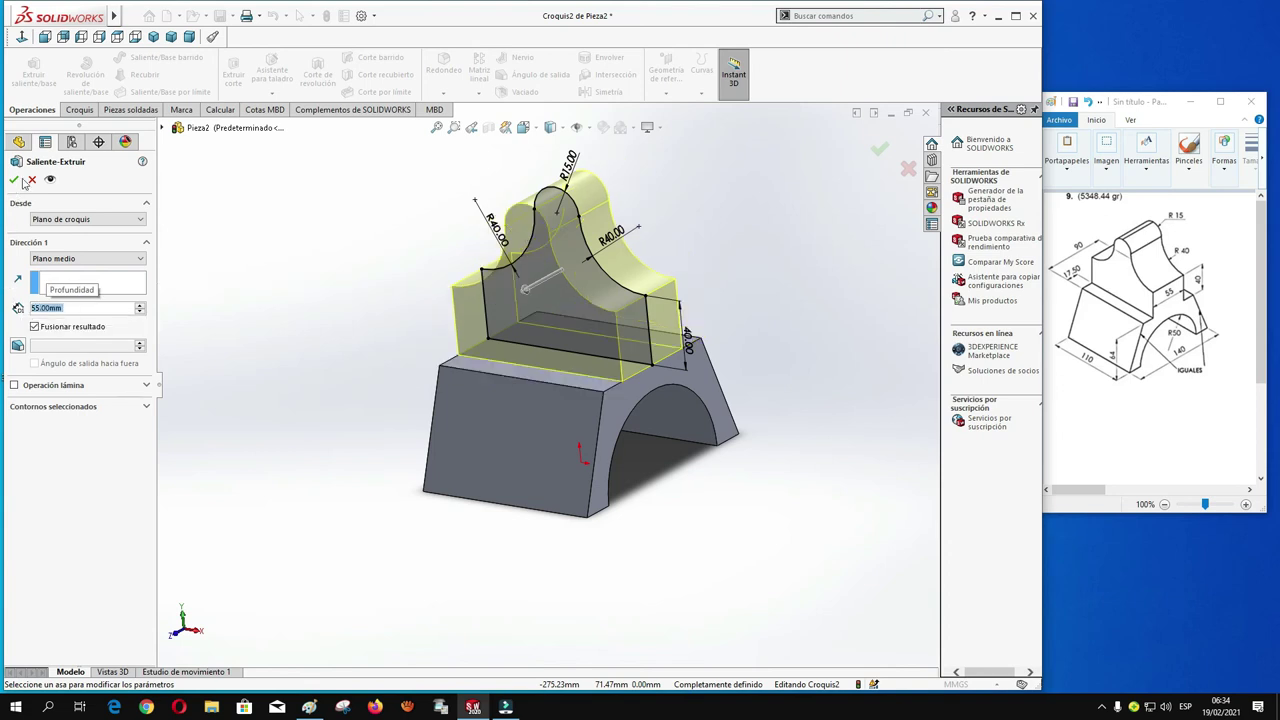
click(14, 179)
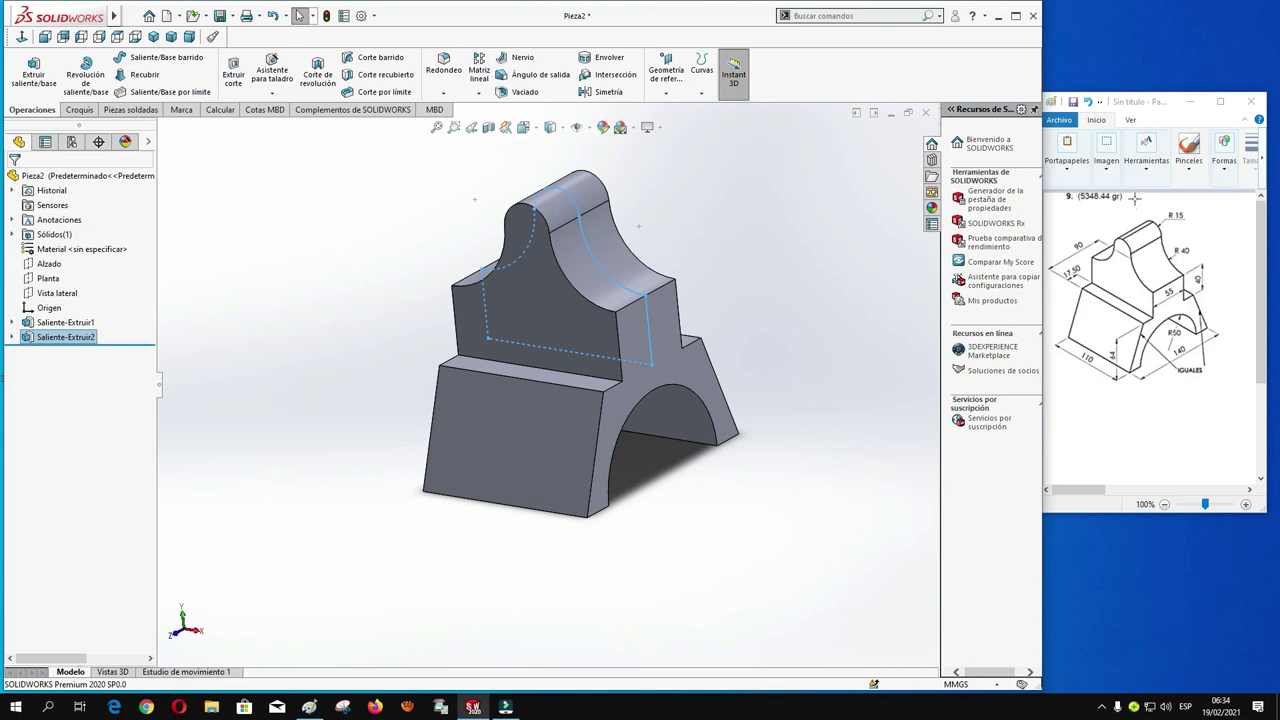
Step: Assign Fundición gris from the Hierro library as the part's material
click(67, 254)
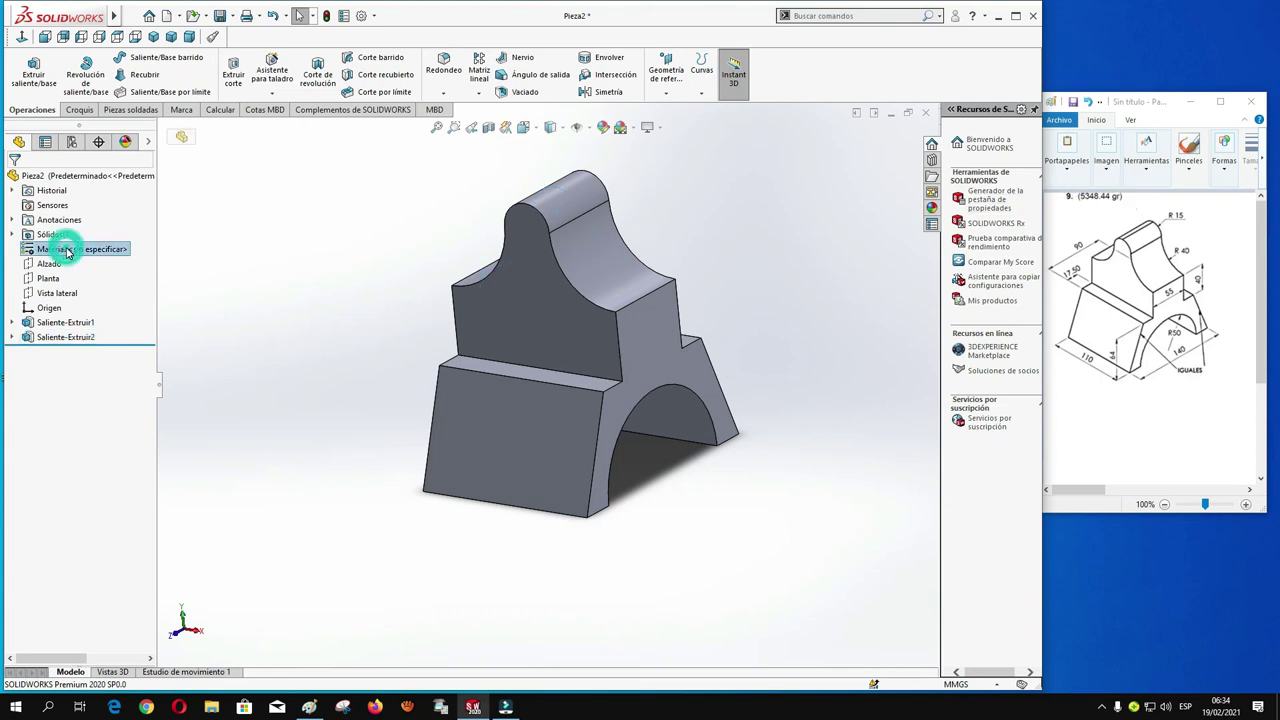
right_click(67, 254)
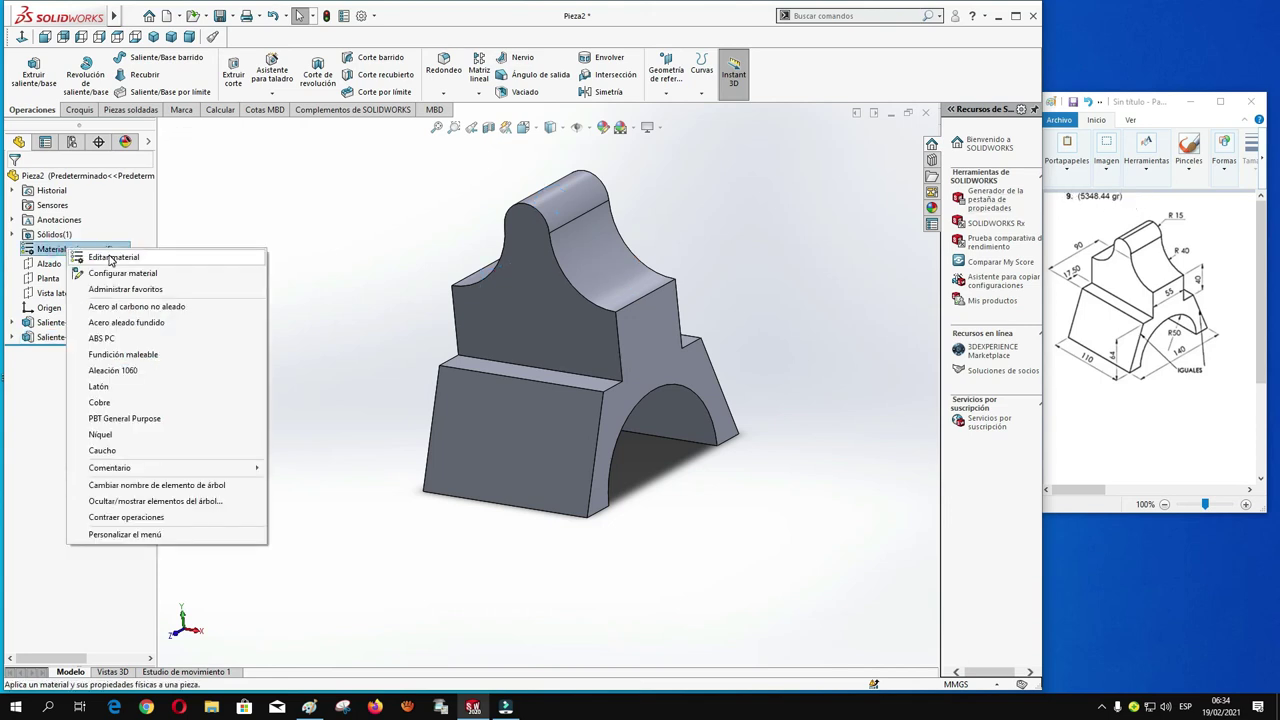
click(114, 258)
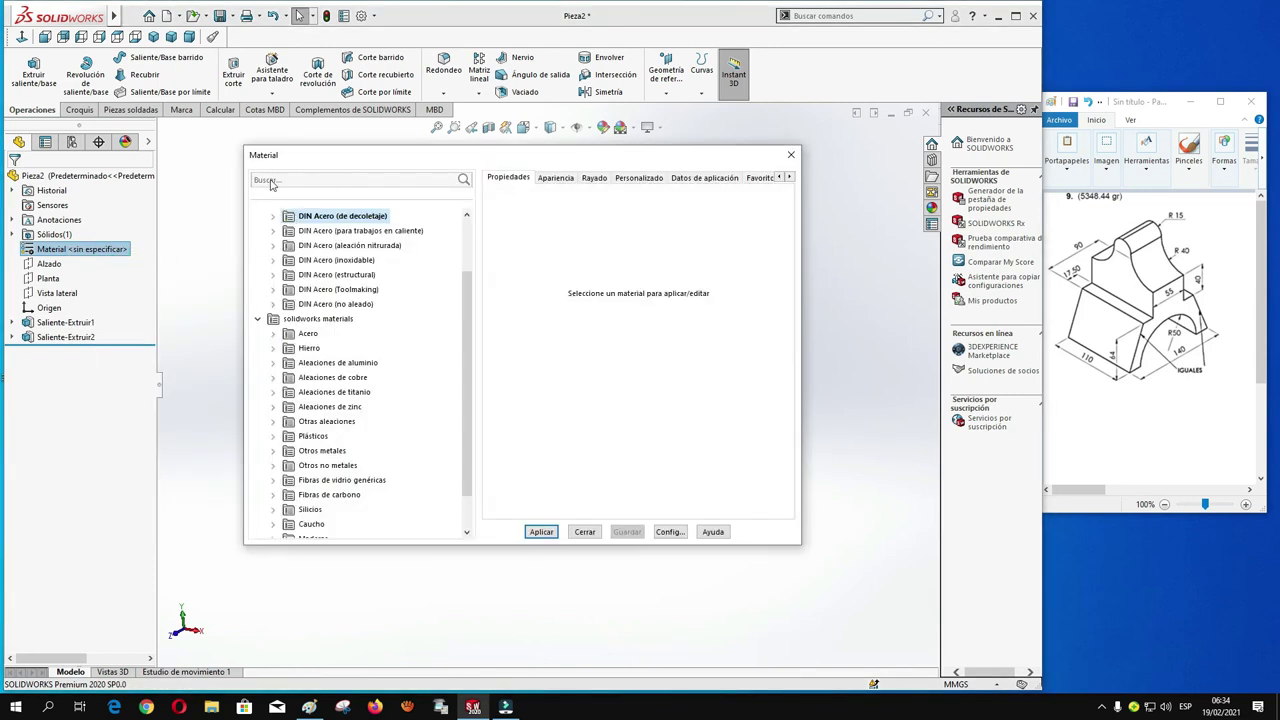
click(270, 181)
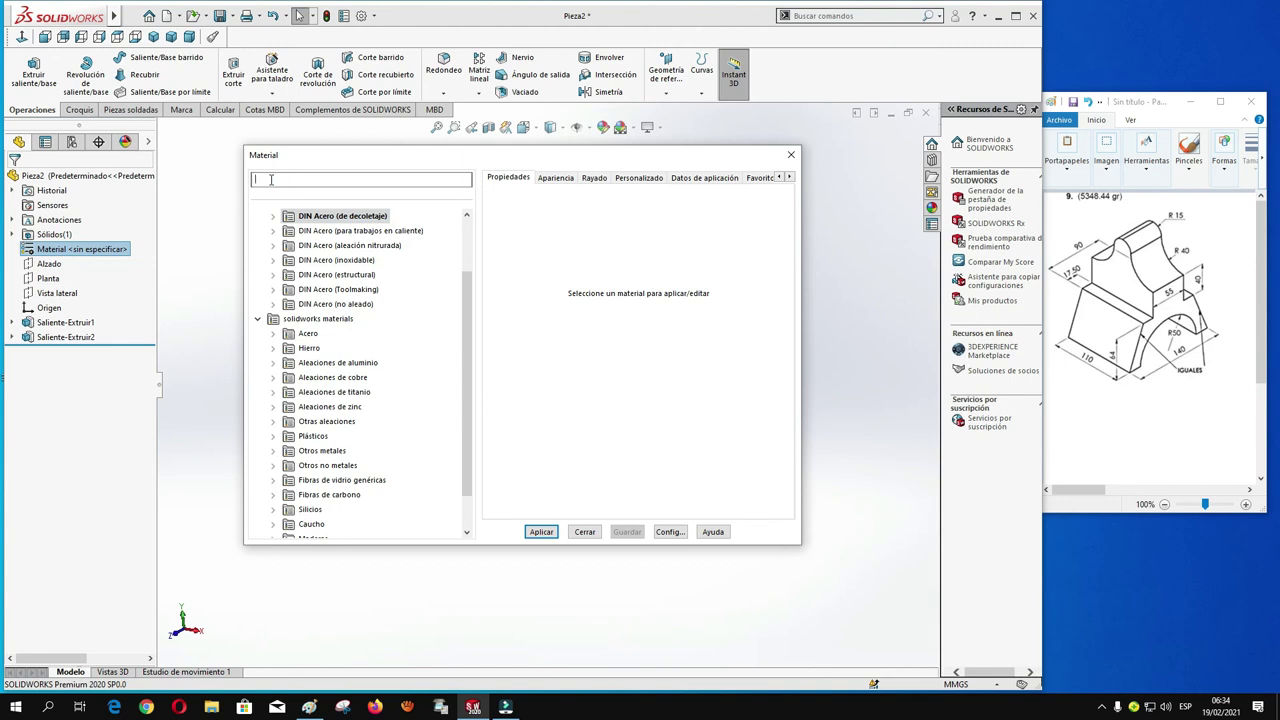
text(fun)
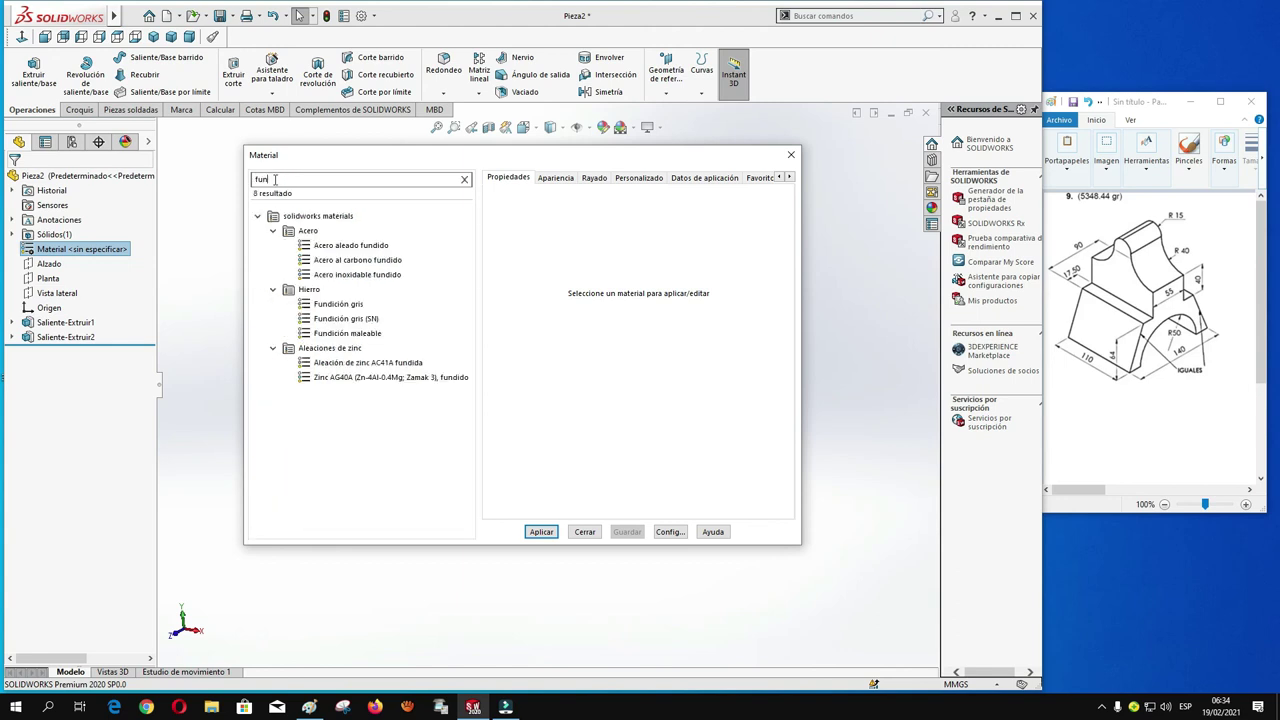
click(331, 305)
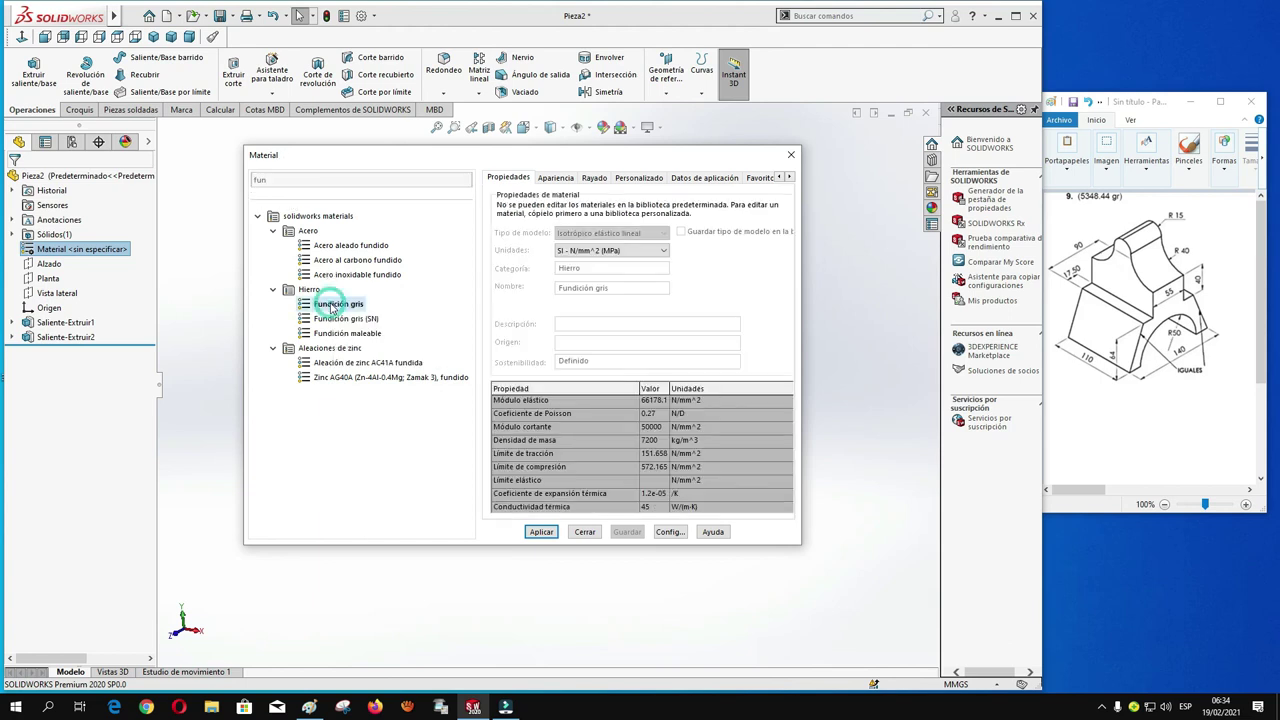
click(545, 535)
click(581, 536)
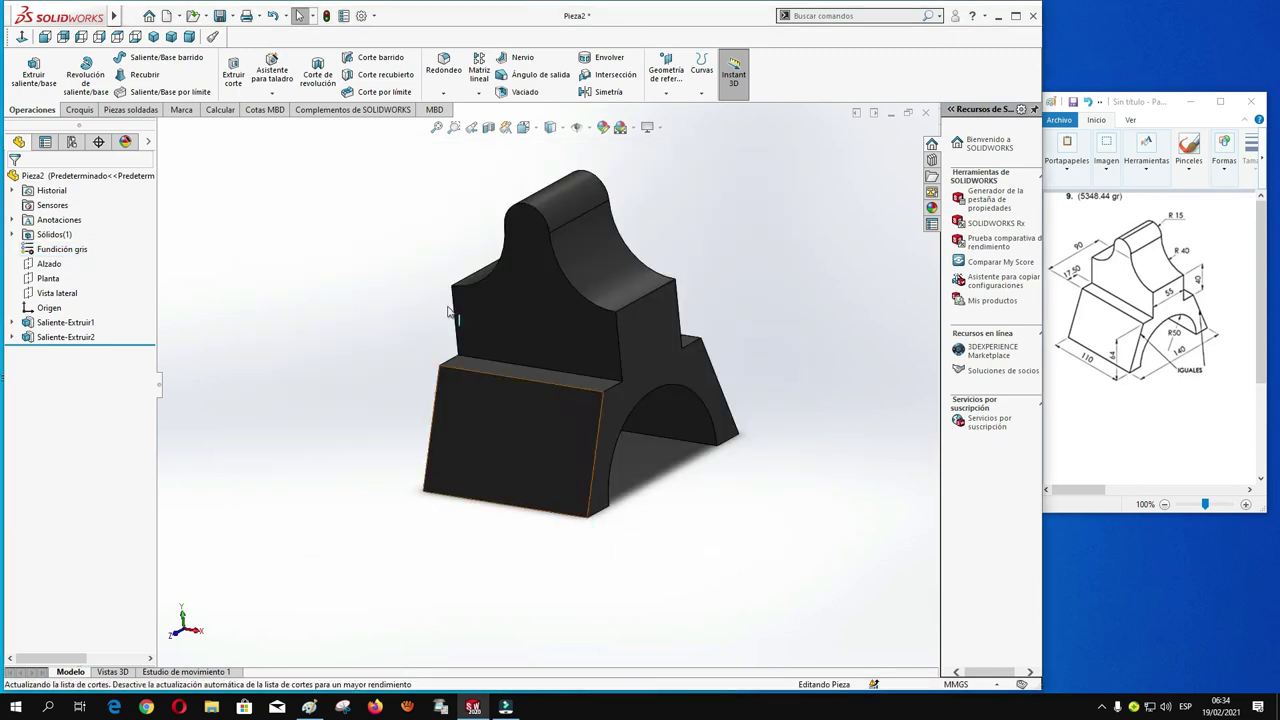
Step: Check in Propiedades físicas that the part's mass is 5348.44 grams
click(216, 110)
click(185, 78)
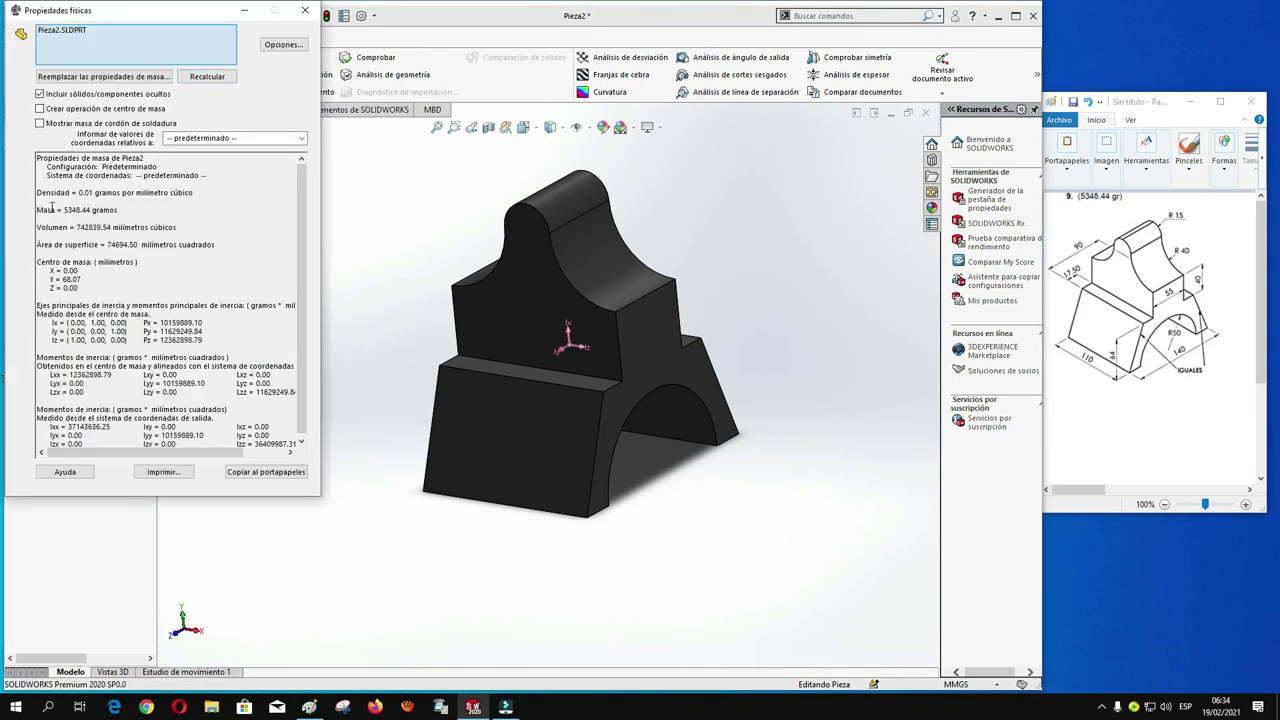
drag(119, 210, 38, 209)
click(307, 13)
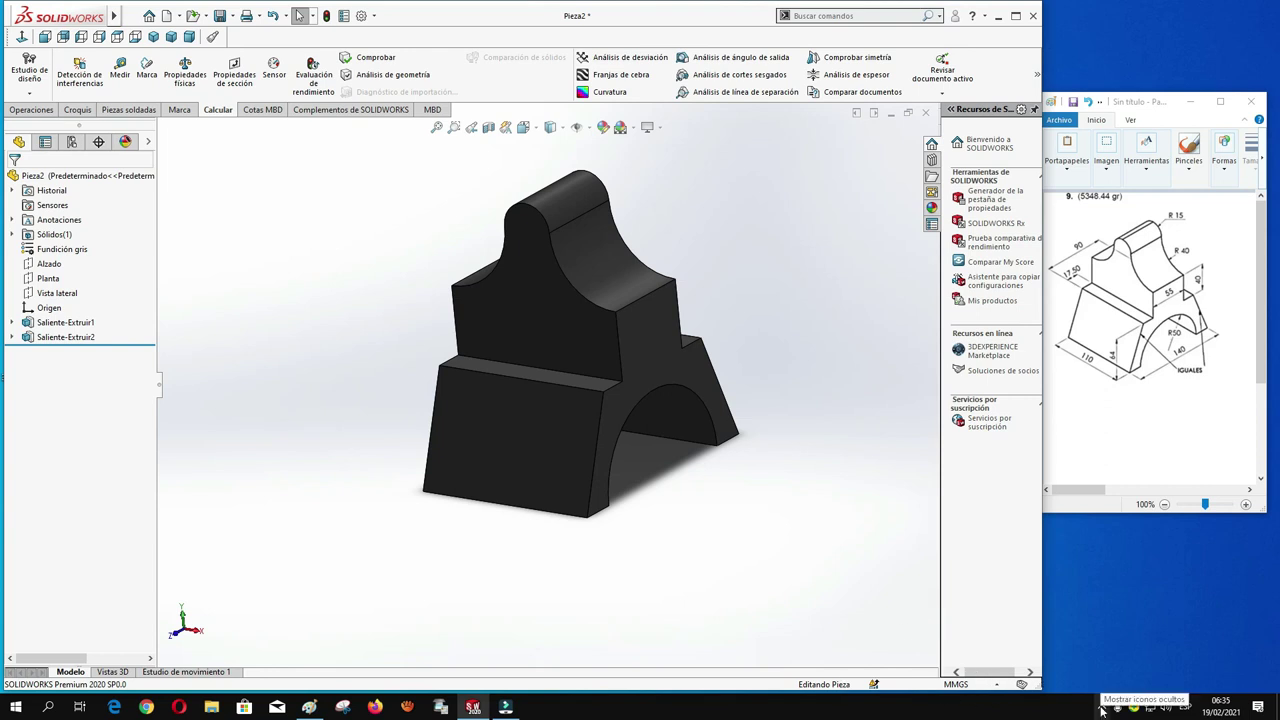
click(1101, 710)
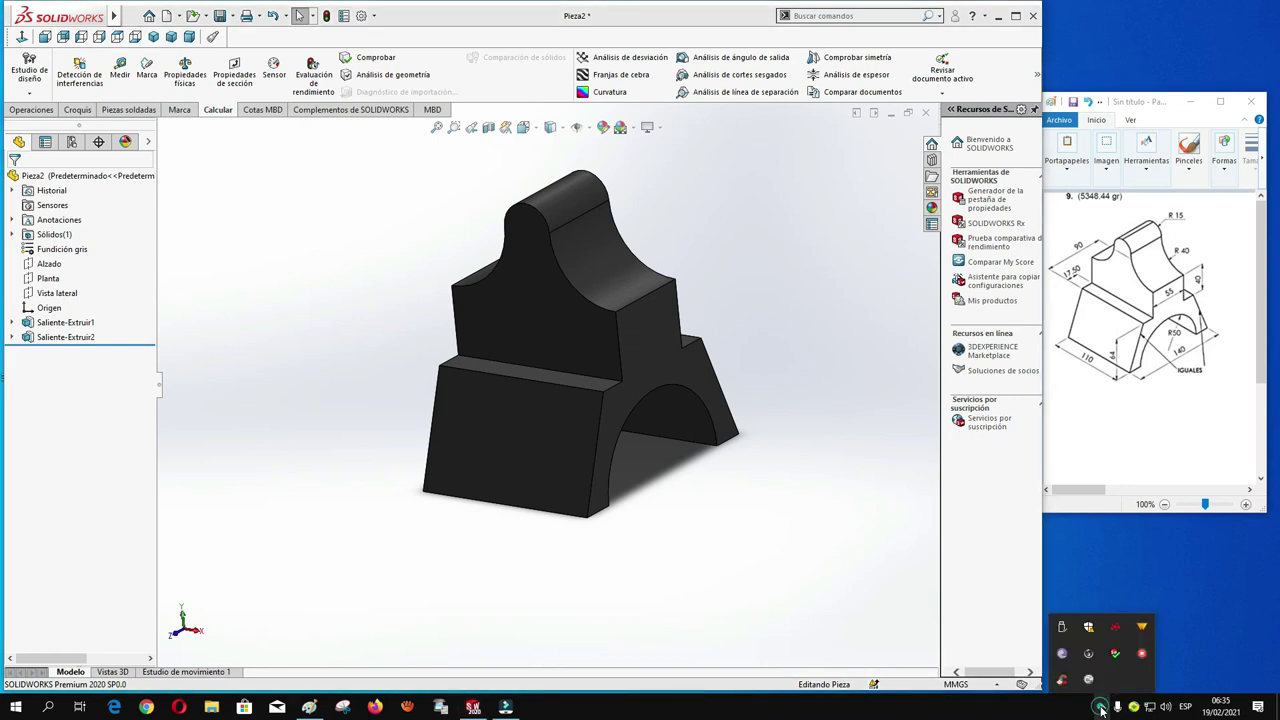
right_click(1143, 658)
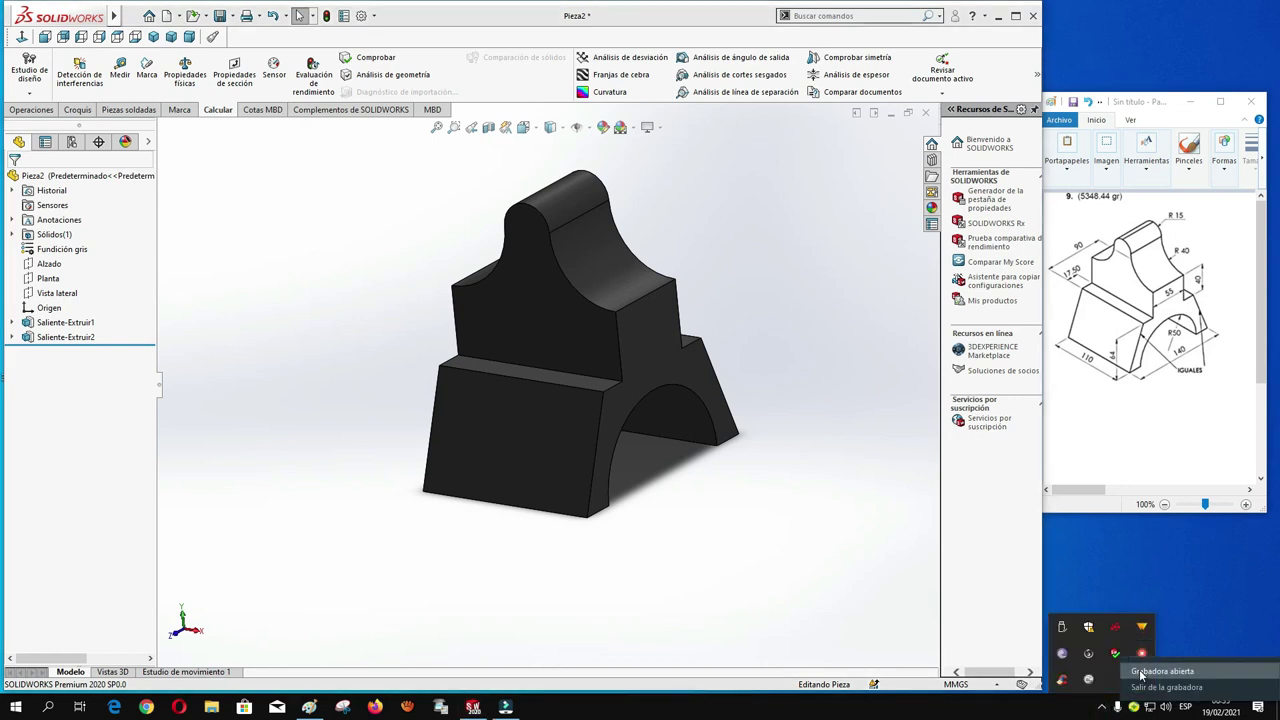